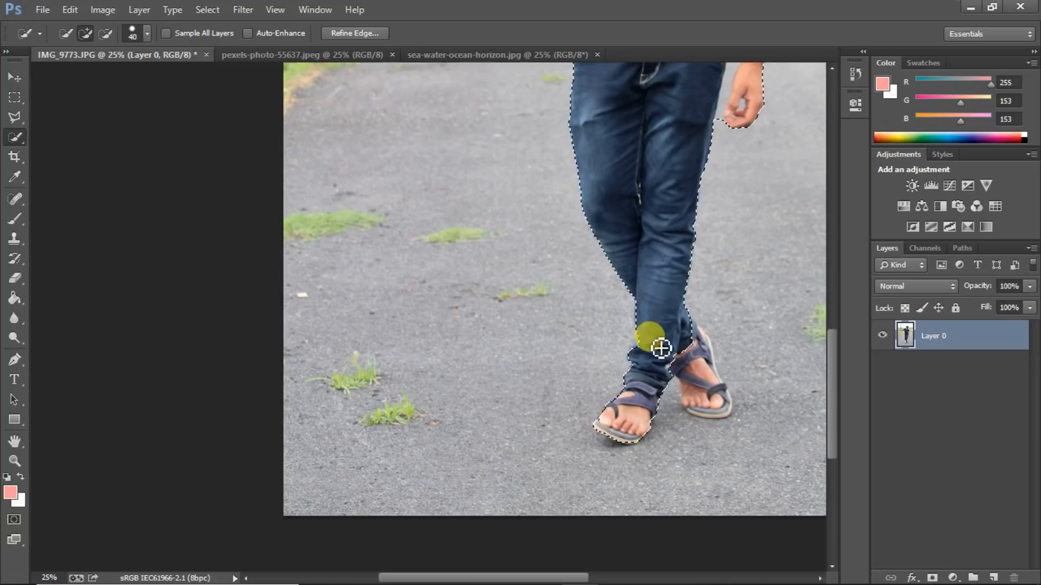
Step: Add the man's second foot and sandal to the Quick Selection around him
drag(684, 367, 717, 408)
key(ctrl+plus)
key(ctrl+plus)
drag(732, 355, 760, 406)
Step: Clean up the selection around the sunglasses and face with a size 10 Quick Selection brush, subtracting the stray background beside the glasses
drag(832, 413, 835, 216)
click(792, 300)
key(ctrl+z)
key(bracketleft)
key(bracketleft)
key(bracketleft)
click(802, 282)
click(789, 302)
key(ctrl+plus)
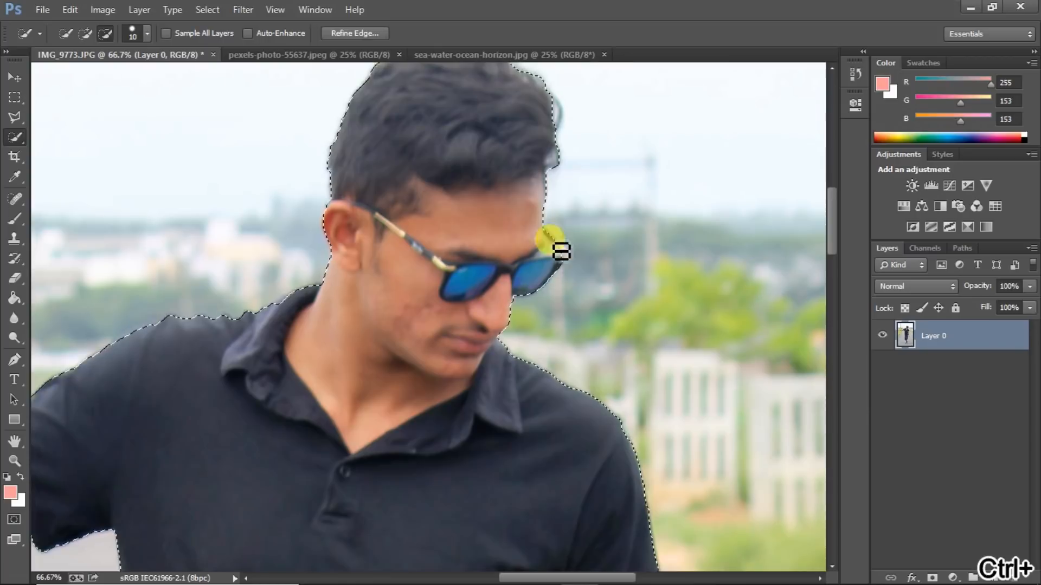
alt+click(560, 248)
Step: Subtract the leftover background along the man's outstretched arm from the selection
key(ctrl+minus)
key(ctrl+minus)
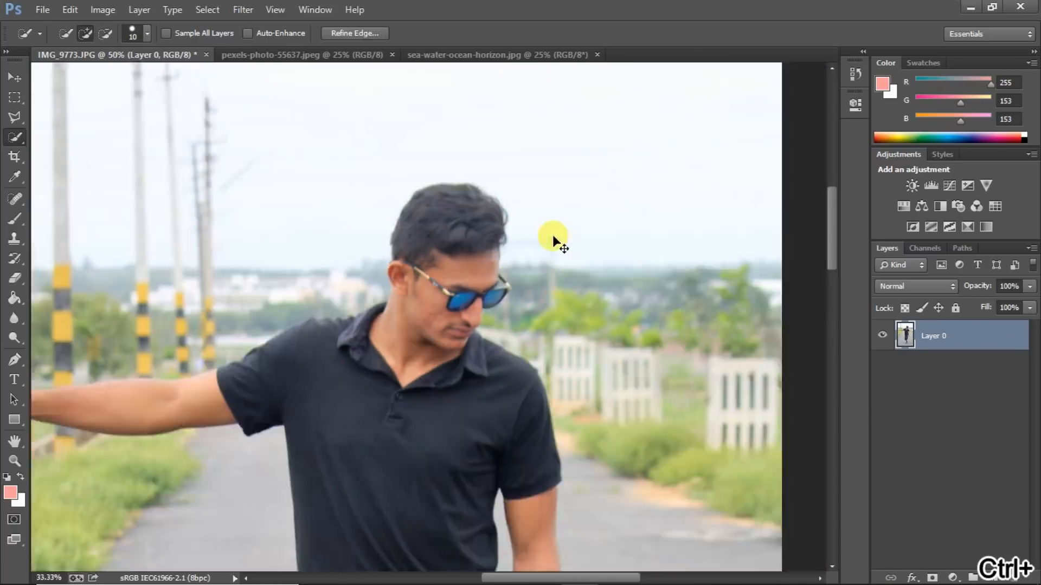
drag(552, 239, 807, 95)
alt+click(222, 288)
key(ctrl+minus)
key(ctrl+minus)
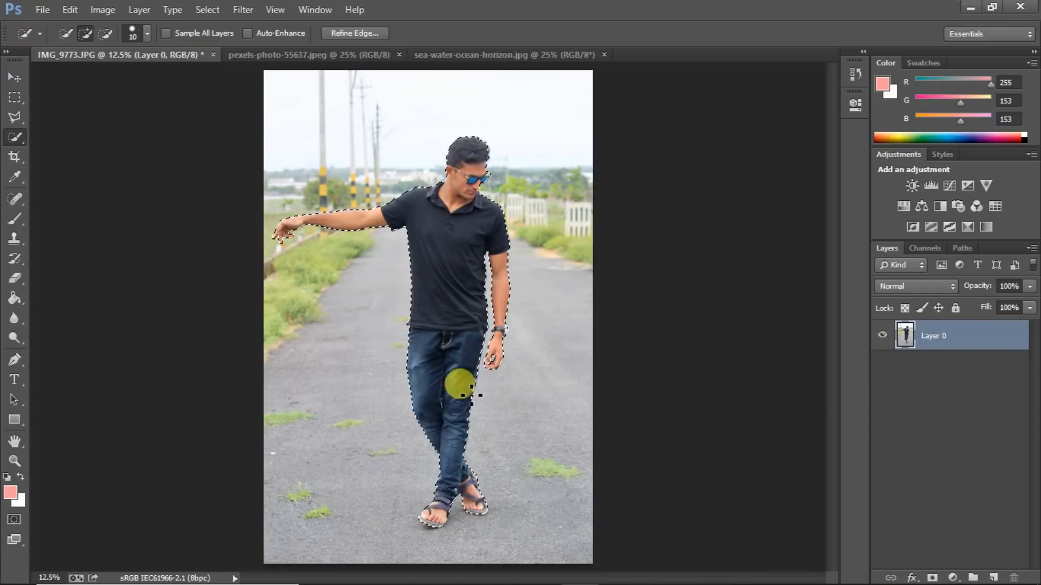
Step: Start Refine Edge on the selection and brush the refine radius along the edge of the man's hair
click(348, 33)
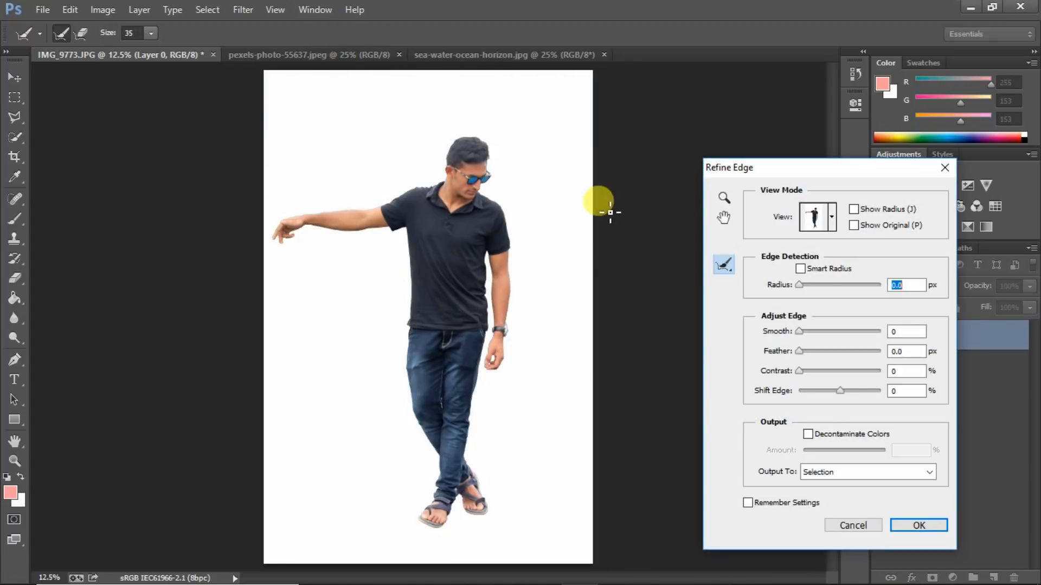
key(ctrl+plus)
key(ctrl+plus)
key(ctrl+plus)
key(ctrl+plus)
drag(776, 176, 615, 275)
drag(828, 317, 628, 211)
mouse_move(522, 297)
mouse_down()
mouse_move(534, 223)
mouse_move(644, 214)
mouse_move(659, 223)
mouse_move(636, 215)
mouse_move(686, 248)
mouse_move(532, 246)
mouse_move(389, 217)
mouse_up()
mouse_move(654, 228)
mouse_down()
mouse_move(670, 242)
mouse_move(642, 247)
mouse_move(643, 235)
mouse_move(657, 240)
mouse_move(672, 260)
mouse_move(675, 237)
mouse_move(673, 300)
mouse_move(683, 282)
mouse_move(678, 268)
mouse_move(666, 306)
mouse_move(677, 297)
mouse_move(674, 332)
mouse_up()
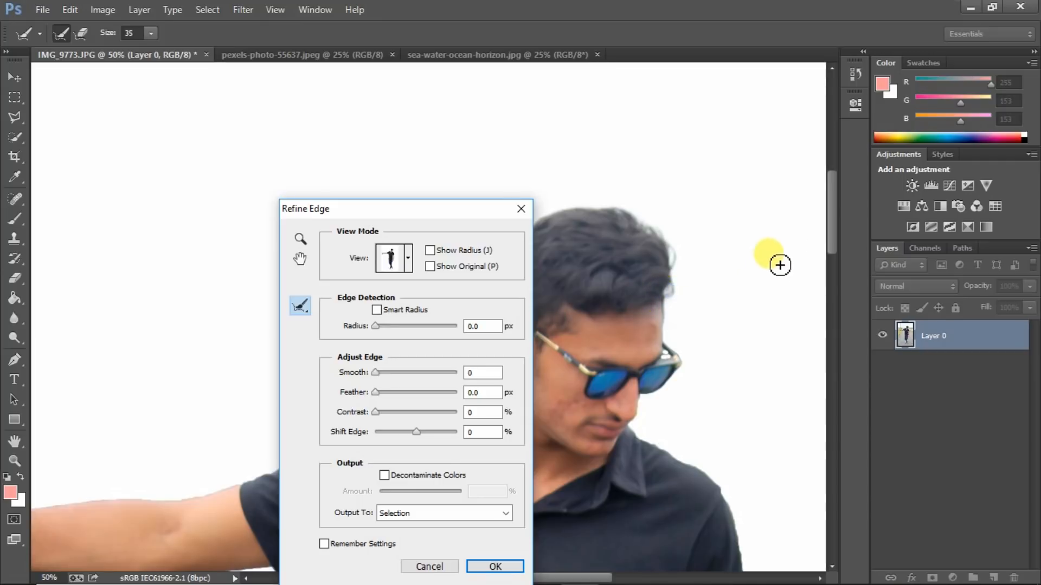
Step: Set Feather to 0.3 px and Shift Edge to -3%, enable Decontaminate Colors, and output the refined man as a masked new layer
click(473, 391)
key(Up)
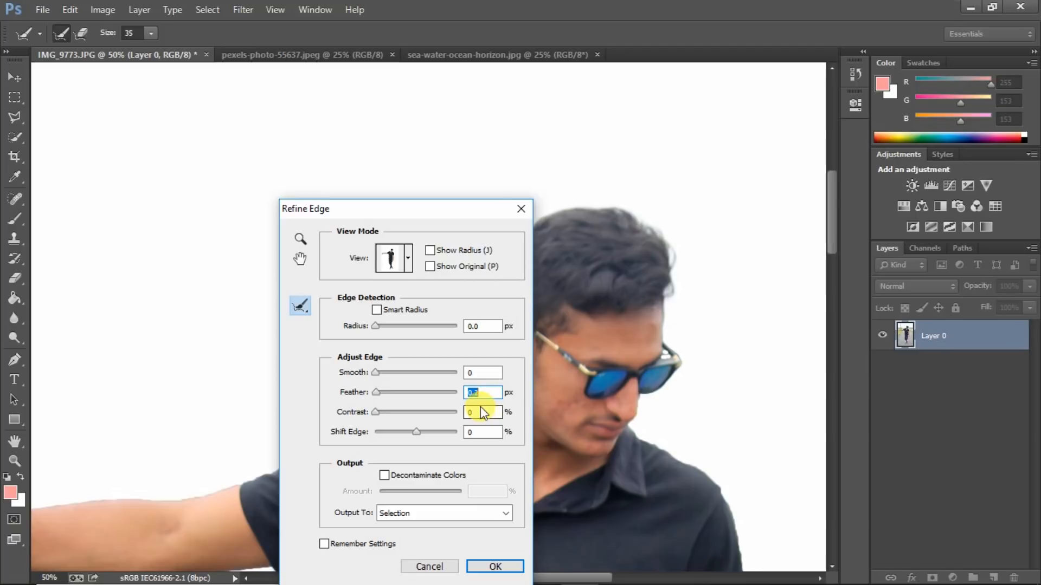
key(Up)
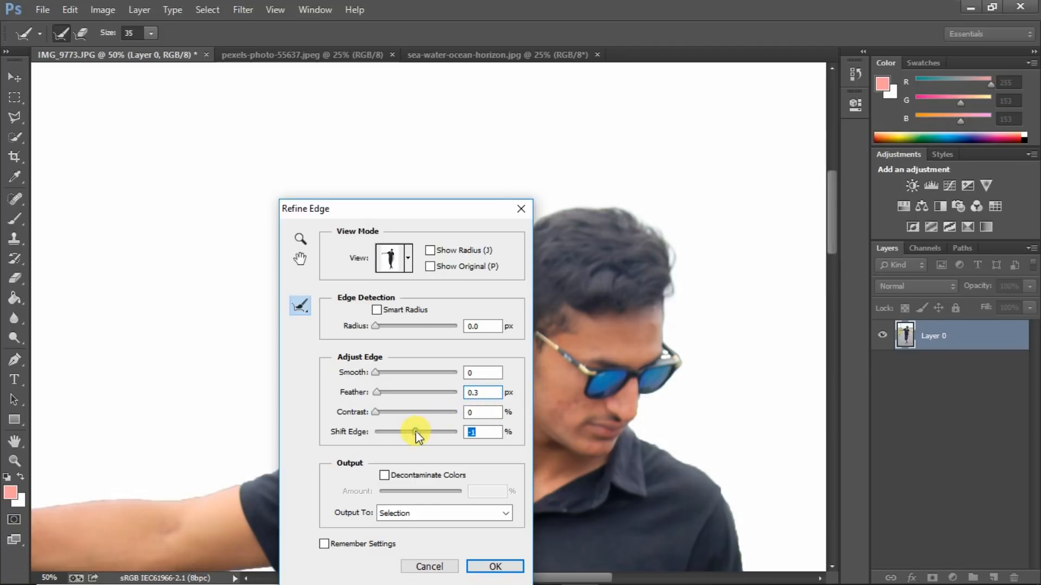
drag(413, 432, 415, 428)
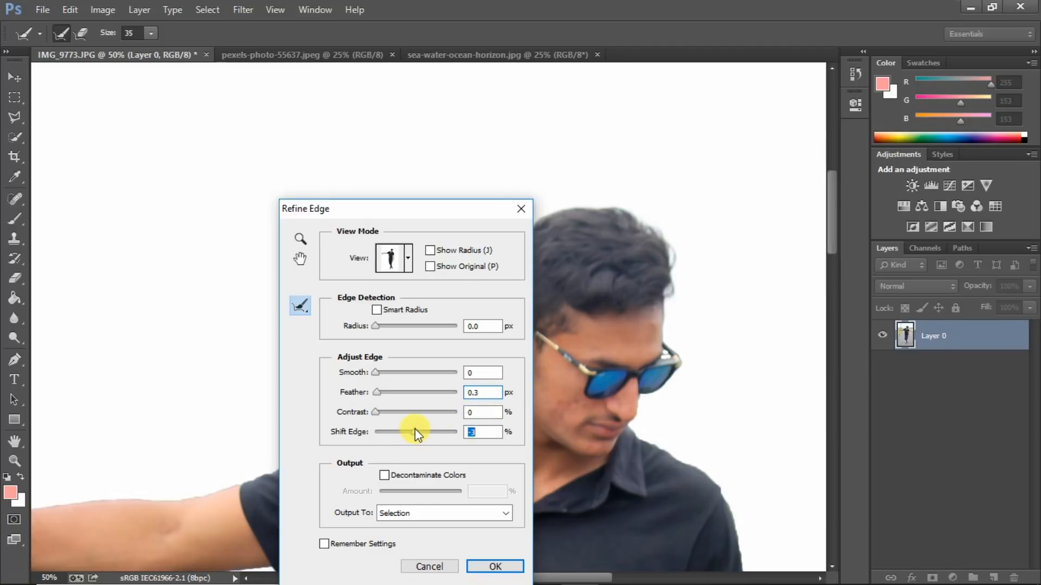
click(399, 476)
click(487, 567)
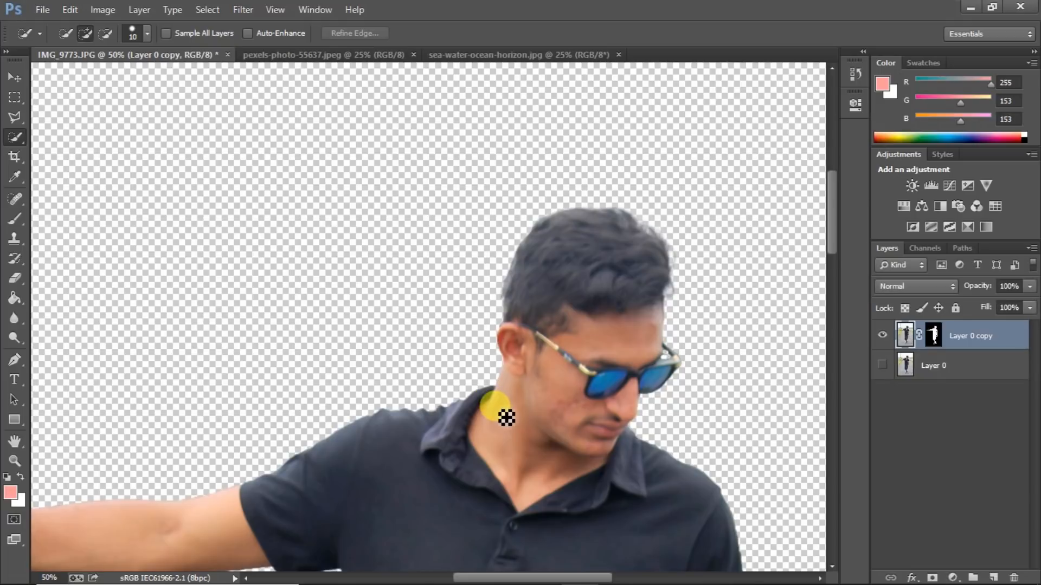
Step: Copy the pexels-photo-55637.jpeg wave image into IMG_9773.JPG and place its layer beneath the man's cutout
key(ctrl+minus)
key(ctrl+minus)
key(ctrl+minus)
key(ctrl+minus)
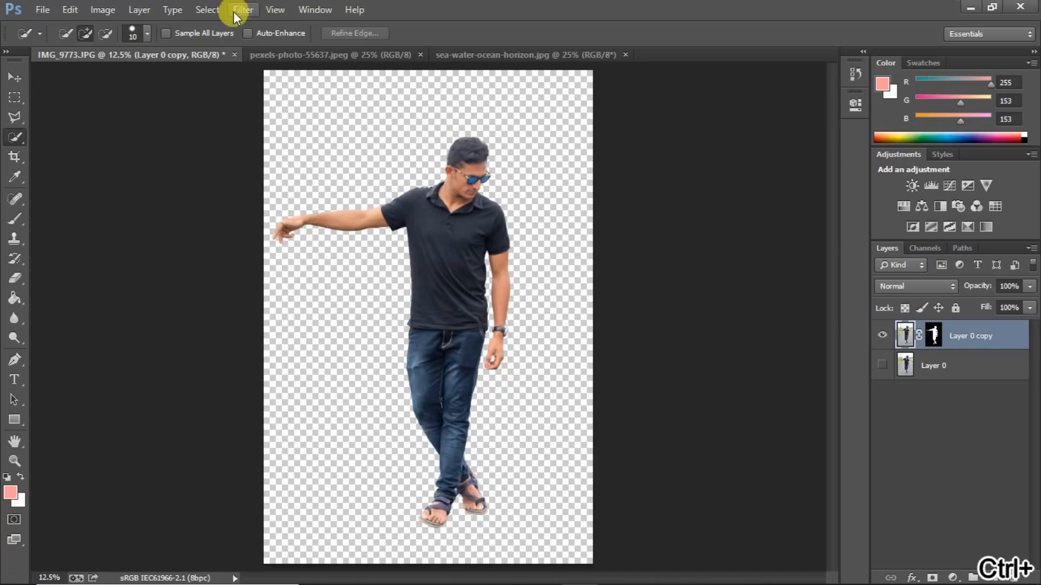
click(289, 54)
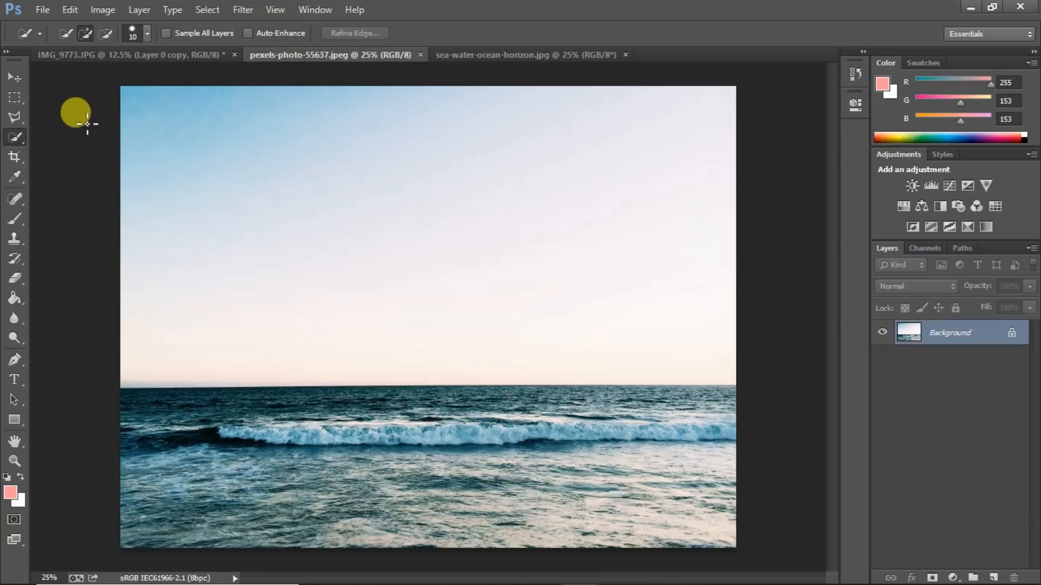
click(12, 78)
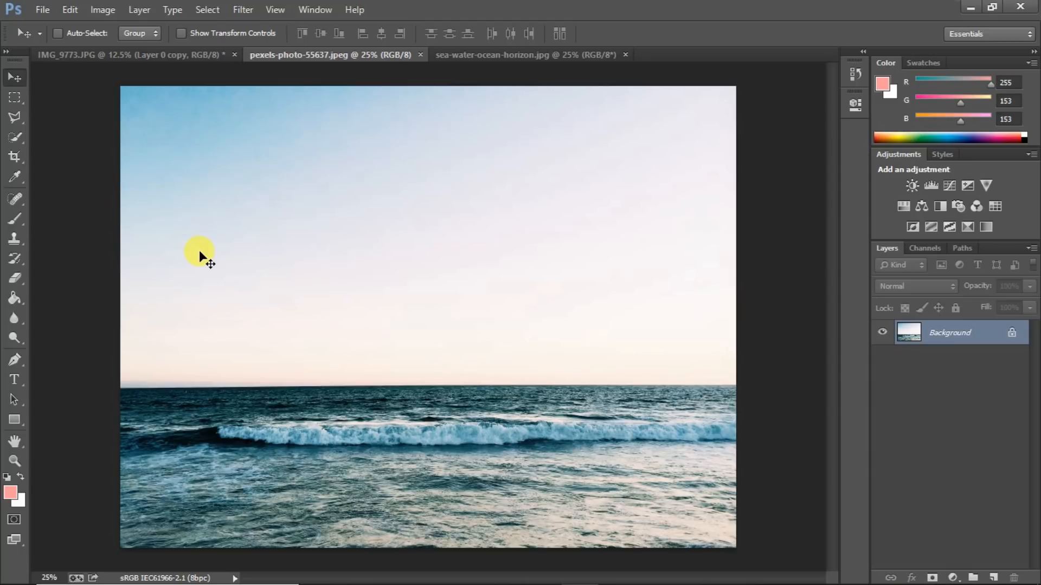
drag(199, 250, 295, 165)
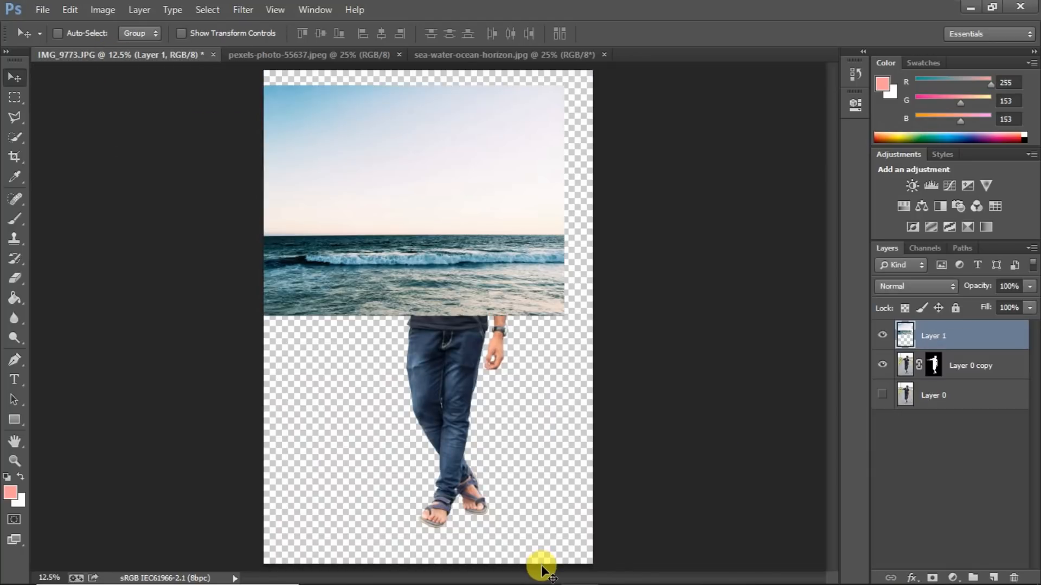
key(ctrl+minus)
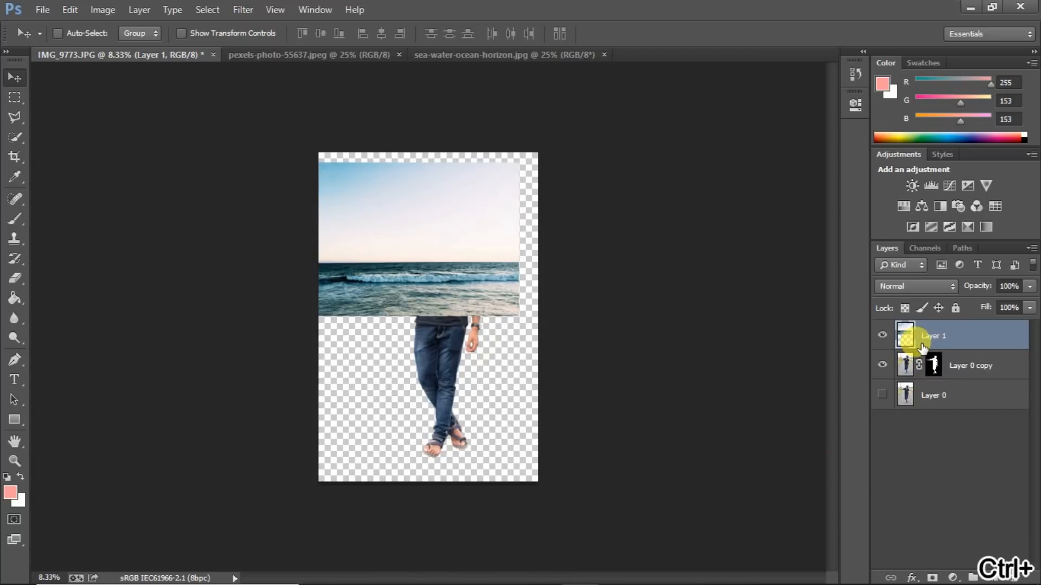
drag(923, 347, 895, 383)
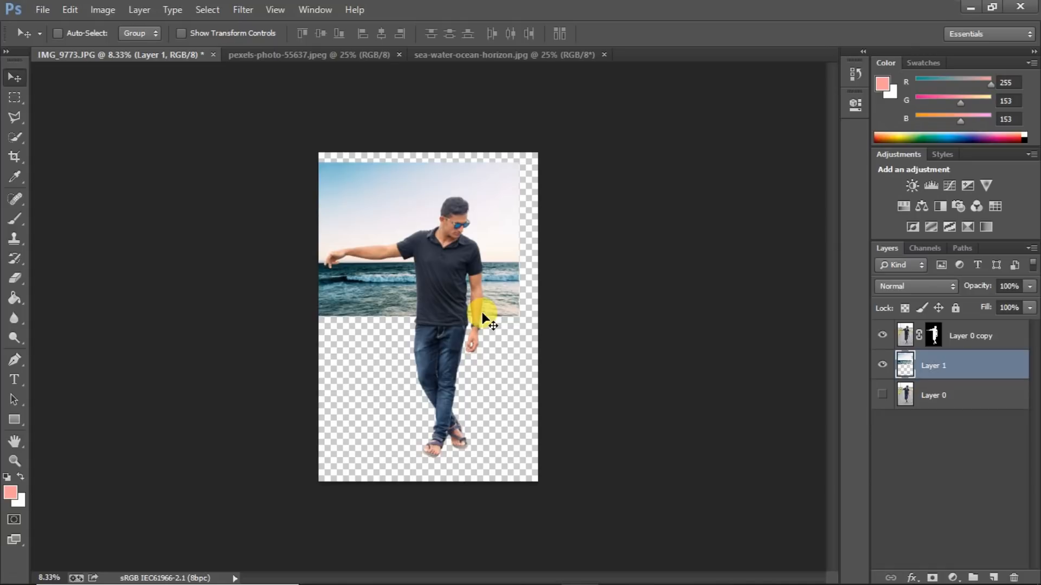
Step: Scale the wave image layer to about 375% and position it to fill the canvas, with its horizon just below the man's waist
key(ctrl+t)
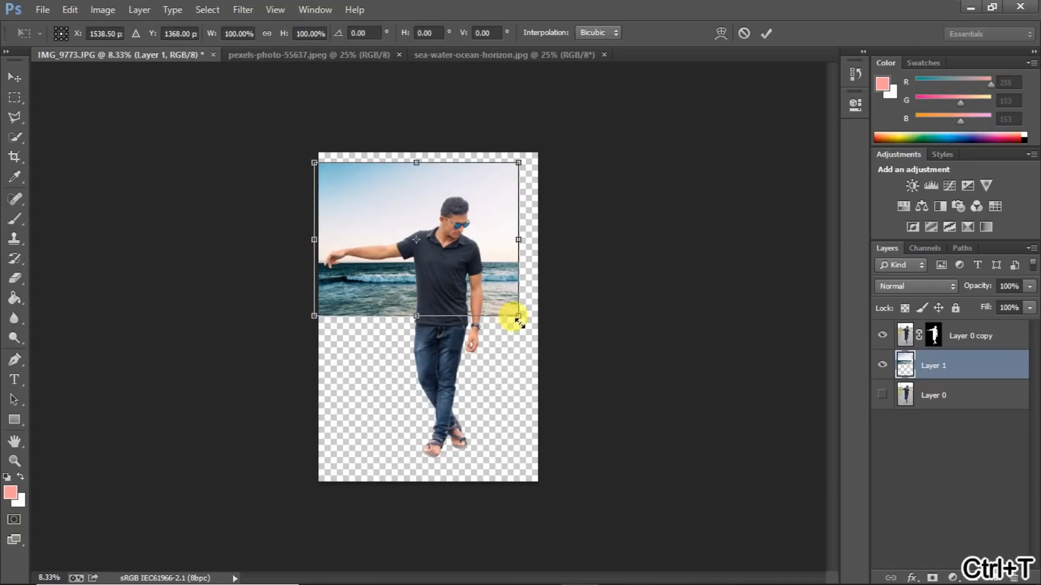
drag(519, 321, 751, 491)
mouse_move(586, 380)
mouse_down()
mouse_move(600, 442)
mouse_move(593, 397)
mouse_up()
key(ctrl+plus)
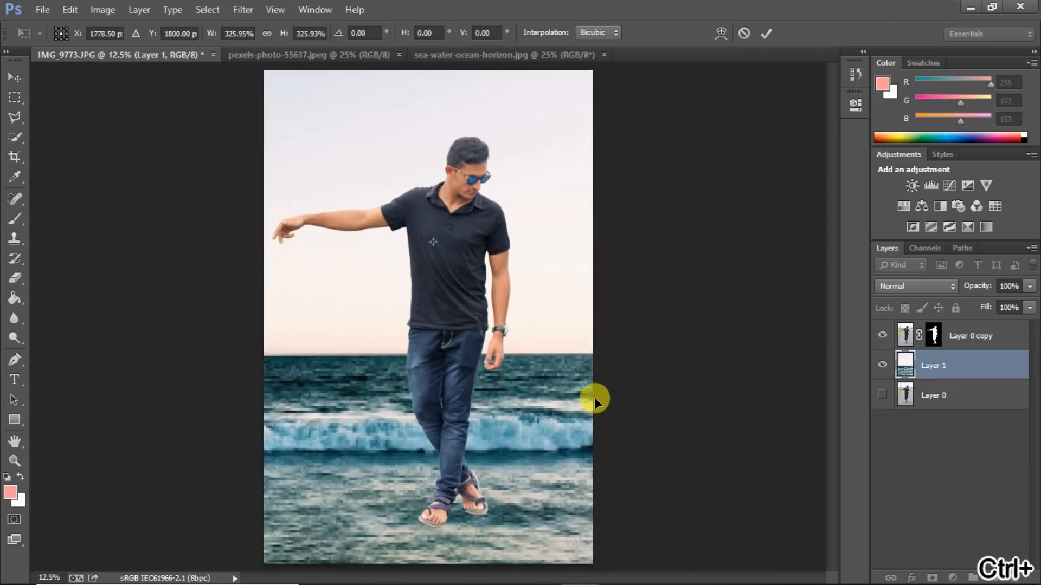
key(ctrl+minus)
drag(765, 517, 815, 556)
drag(650, 500, 605, 466)
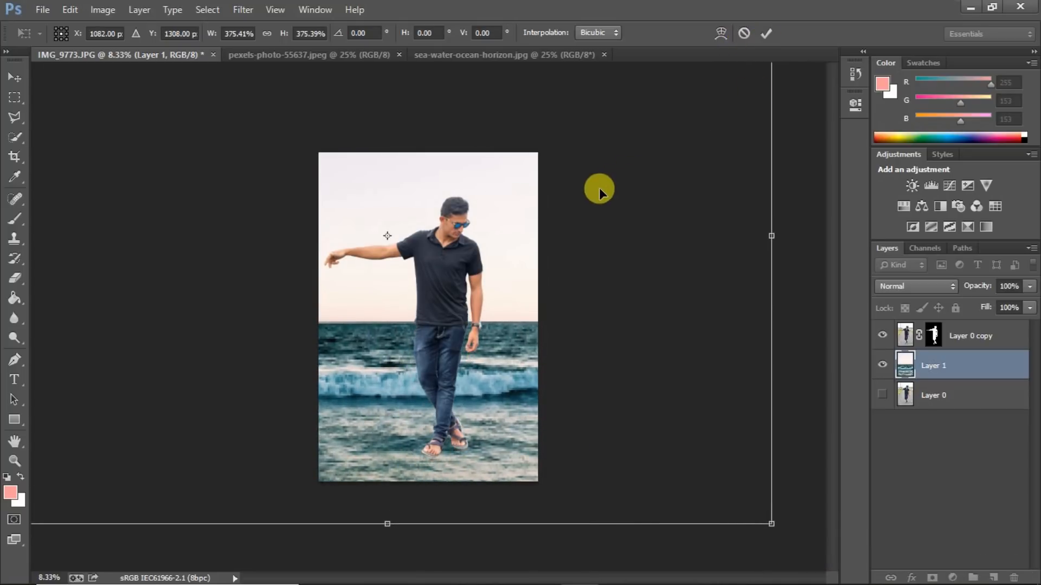
mouse_move(545, 237)
mouse_down()
mouse_move(544, 253)
mouse_move(539, 246)
mouse_up()
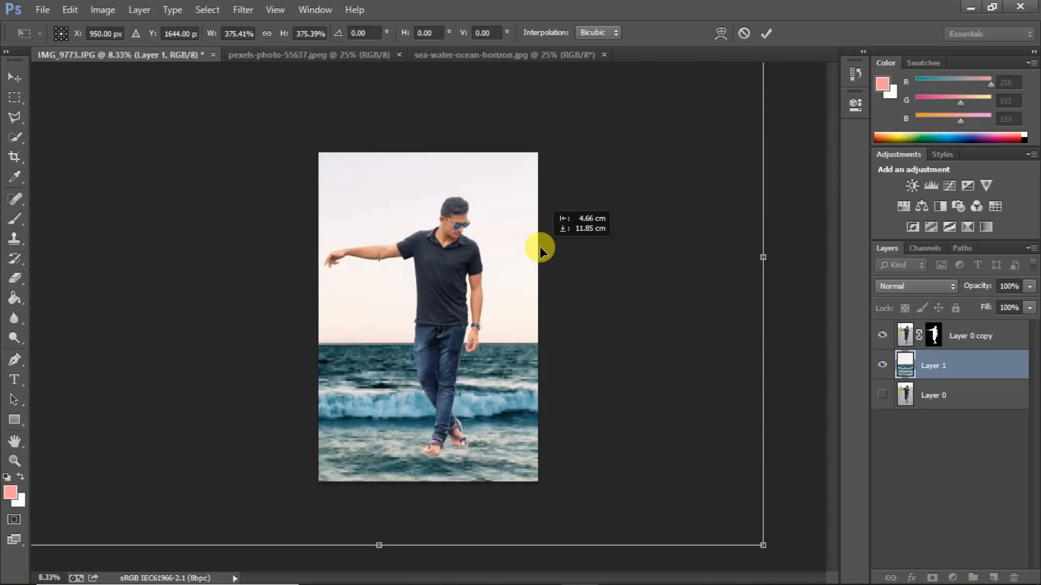
click(761, 33)
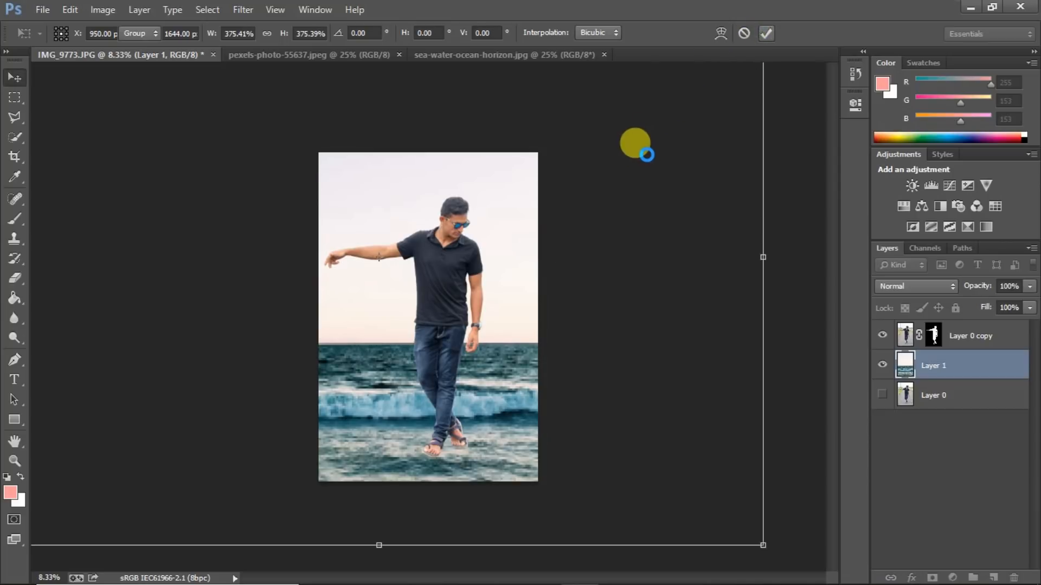
Step: Scale the man's cutout layer down to about 84% and shift him toward the right side of the canvas
key(ctrl+plus)
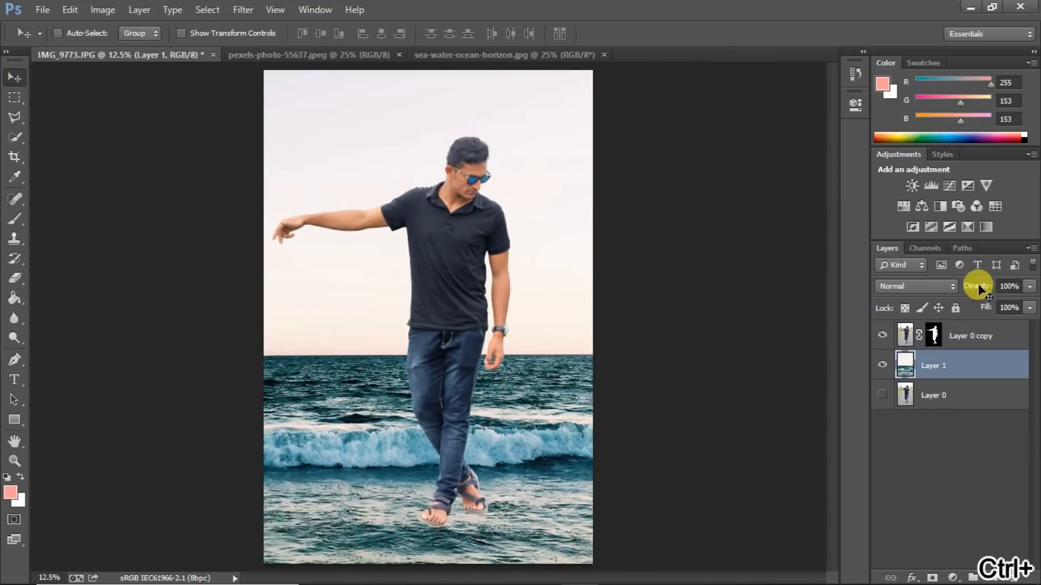
click(983, 330)
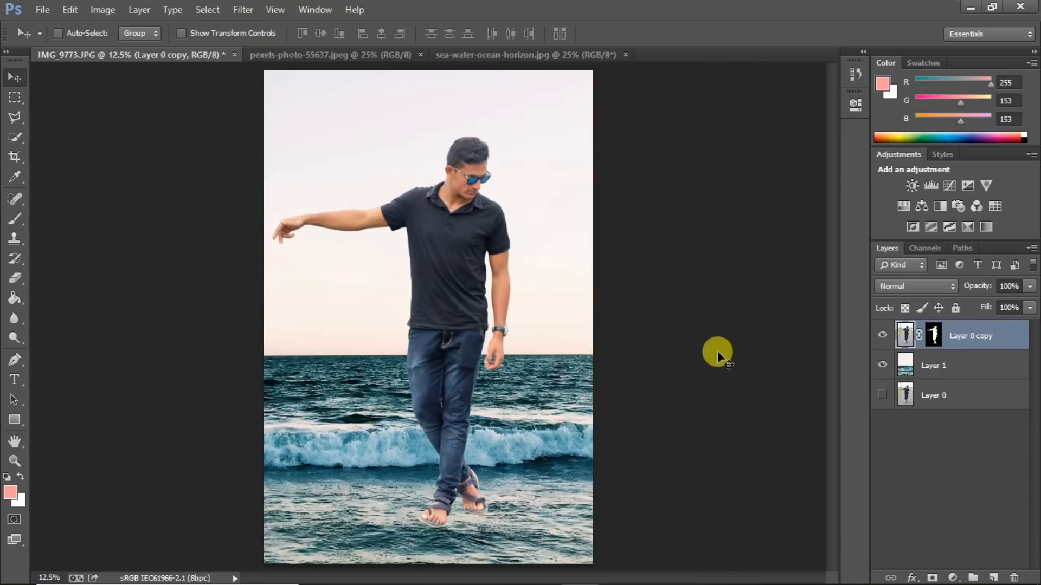
key(ctrl+t)
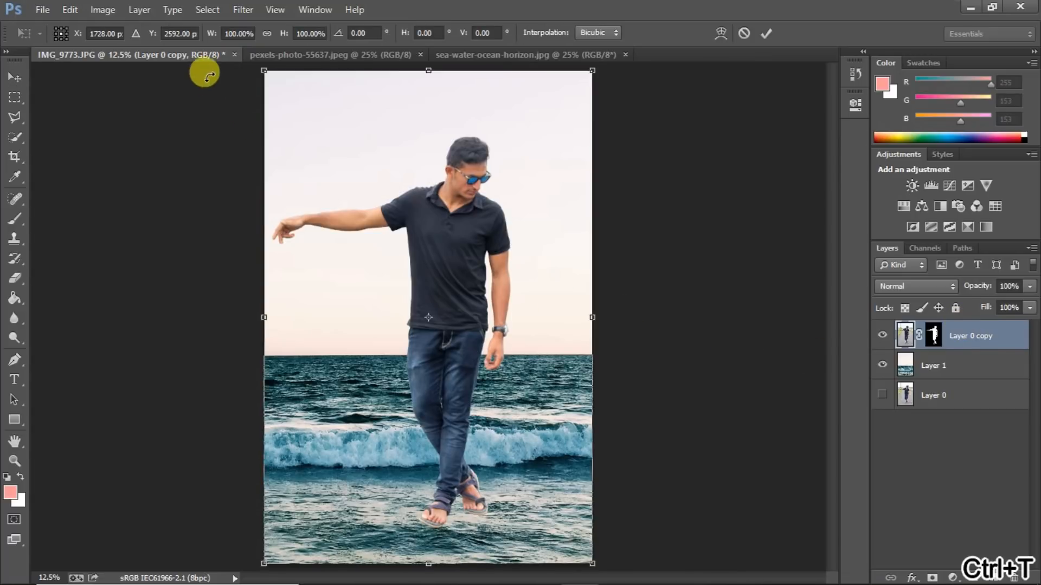
drag(264, 68, 300, 121)
drag(465, 249, 496, 298)
mouse_move(586, 174)
mouse_down()
mouse_move(601, 150)
mouse_move(597, 159)
mouse_up()
drag(562, 201, 567, 176)
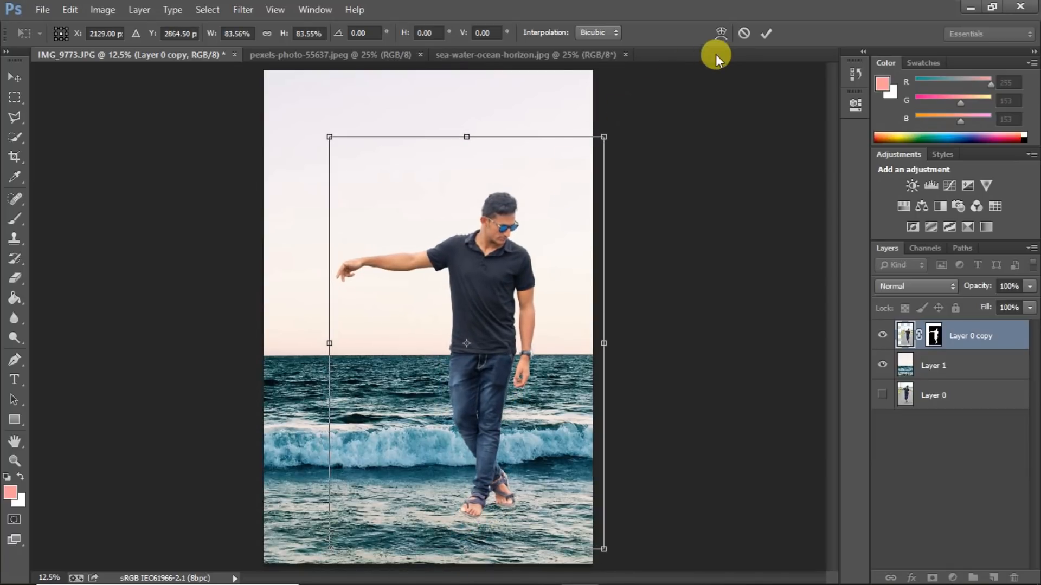
click(767, 32)
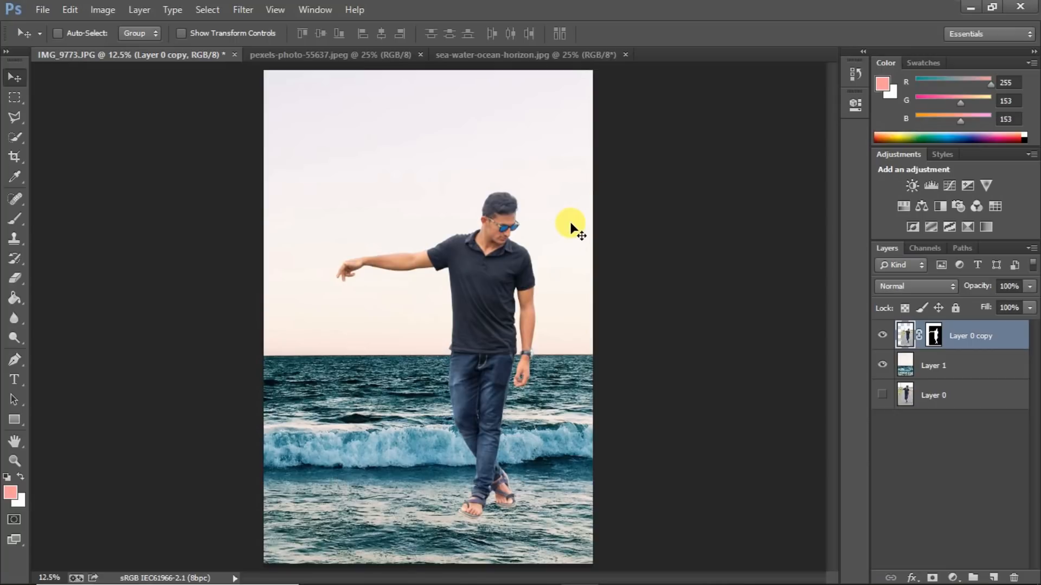
Step: Copy the sea-water-ocean-horizon.jpg image into IMG_9773.JPG and place its layer between the man's cutout and the wave layer
key(ctrl+minus)
key(ctrl+plus)
key(ctrl+minus)
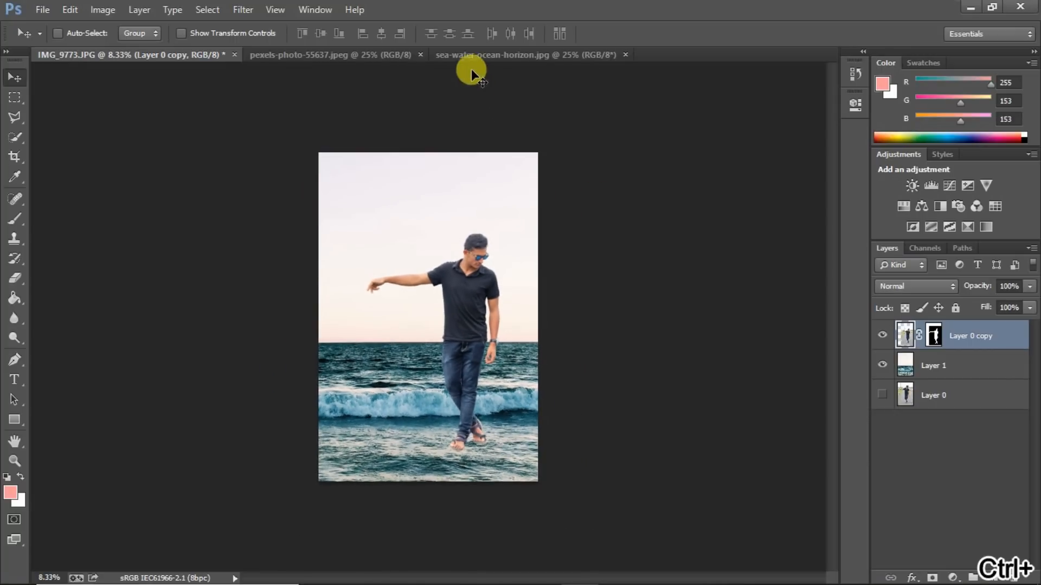
key(ctrl+plus)
click(467, 57)
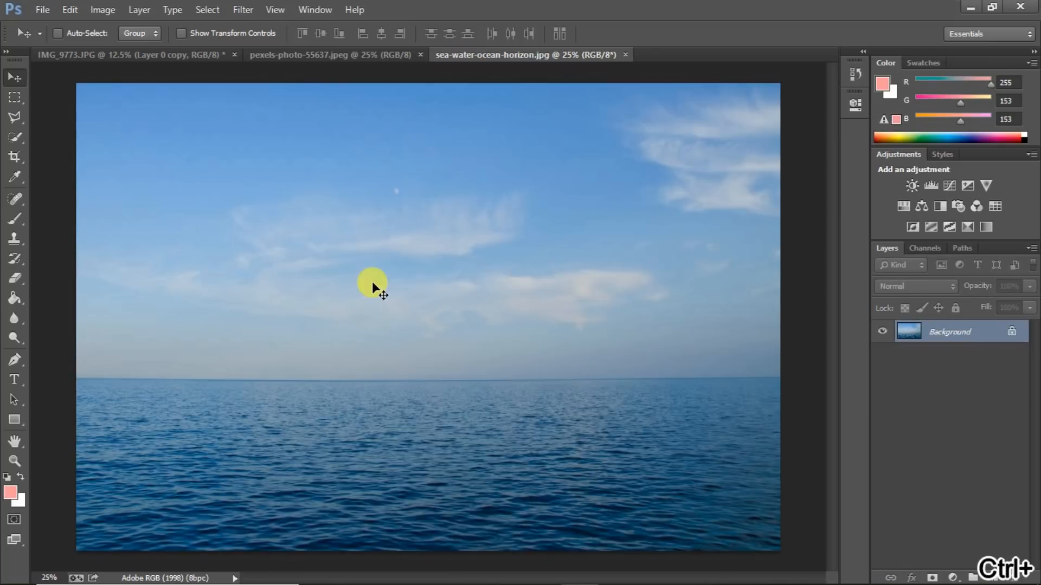
drag(372, 281, 233, 145)
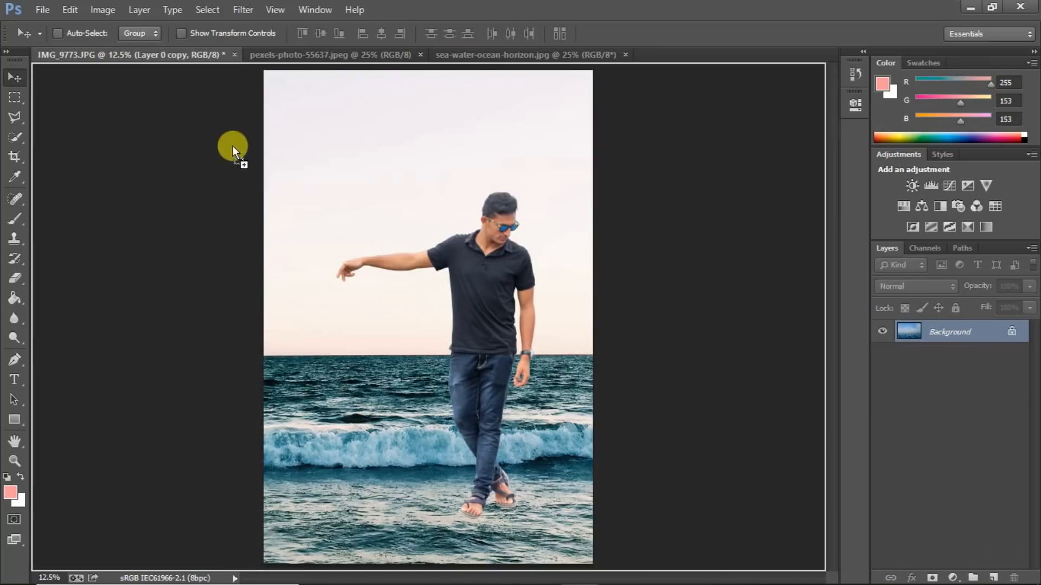
drag(324, 199, 331, 250)
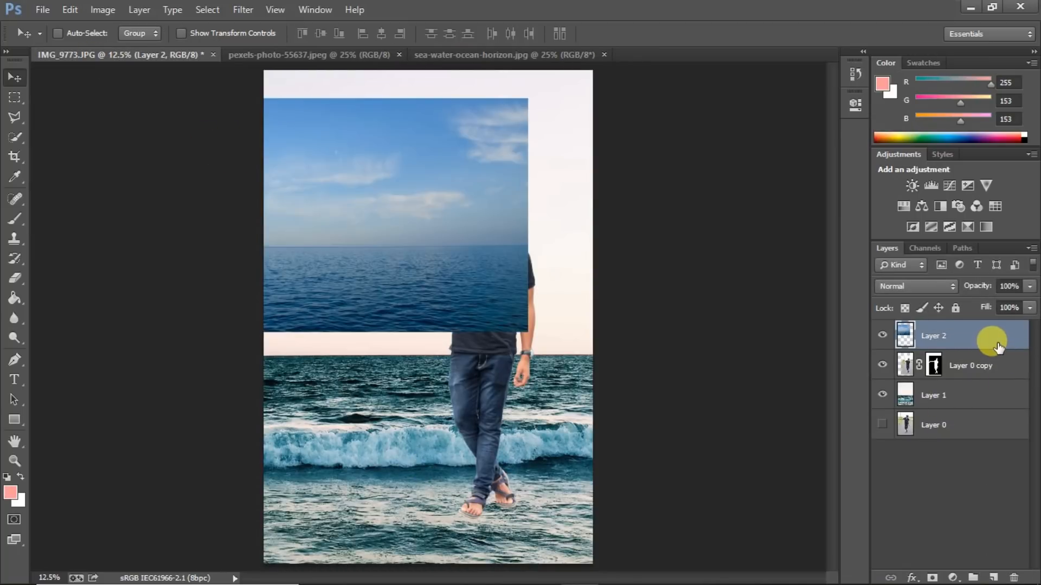
drag(976, 337, 984, 380)
Step: Scale the sea horizon image layer to about 302% and position it to fill the canvas, with its horizon around the man's knees
key(ctrl+t)
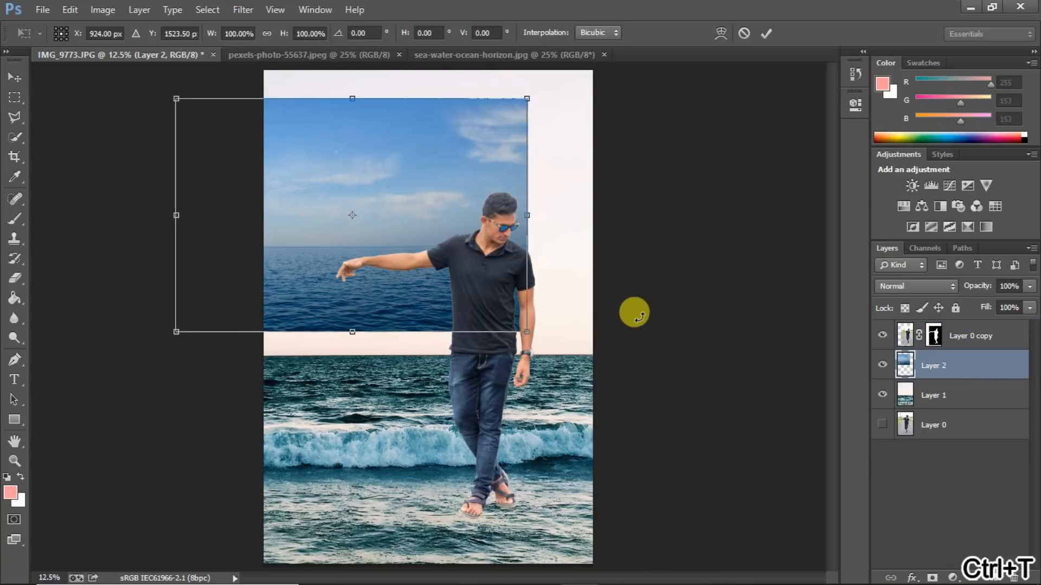
key(ctrl+minus)
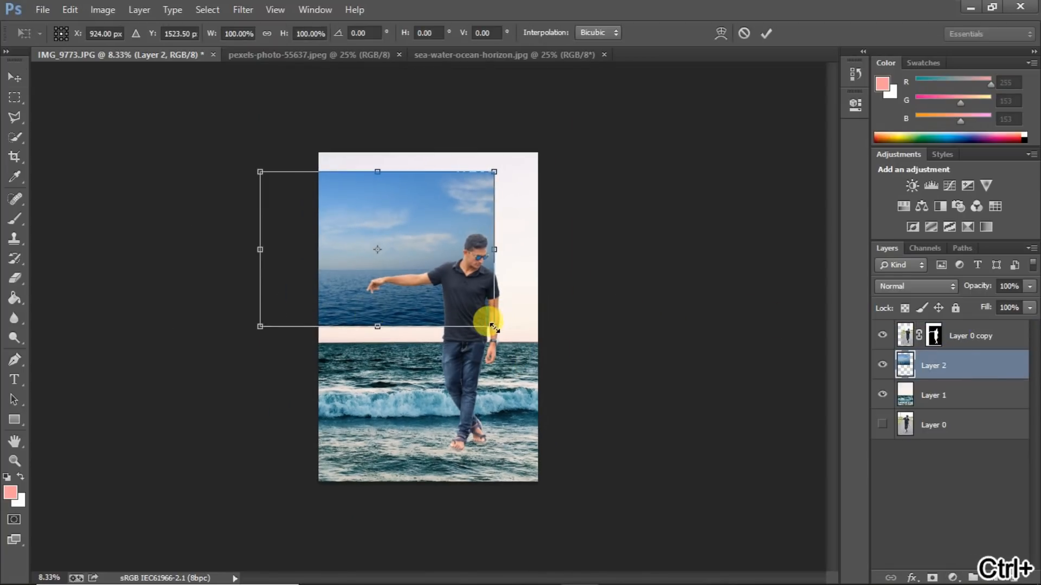
drag(494, 327, 664, 463)
drag(569, 420, 555, 462)
drag(653, 526, 686, 548)
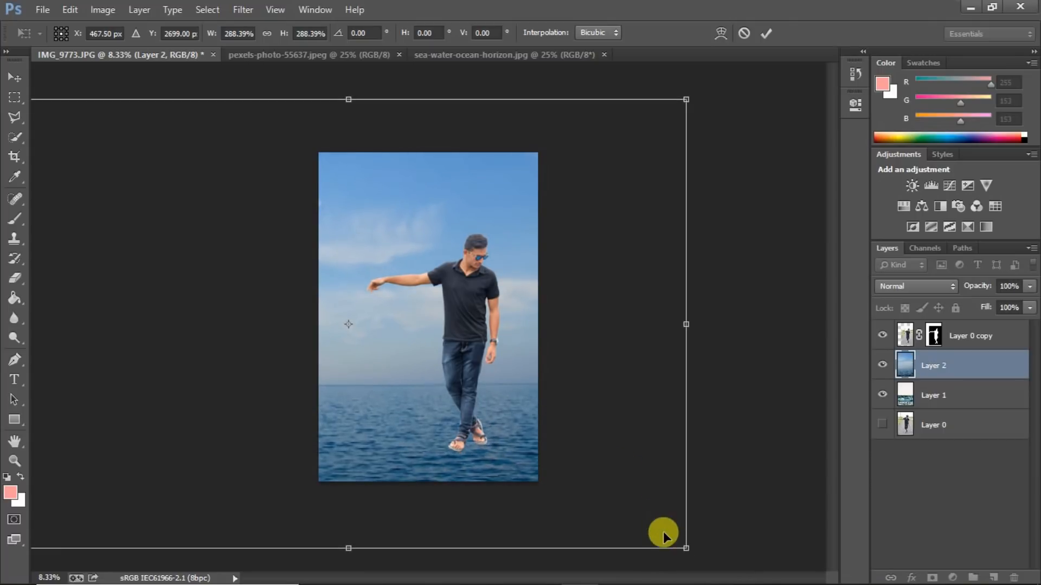
drag(619, 495, 581, 529)
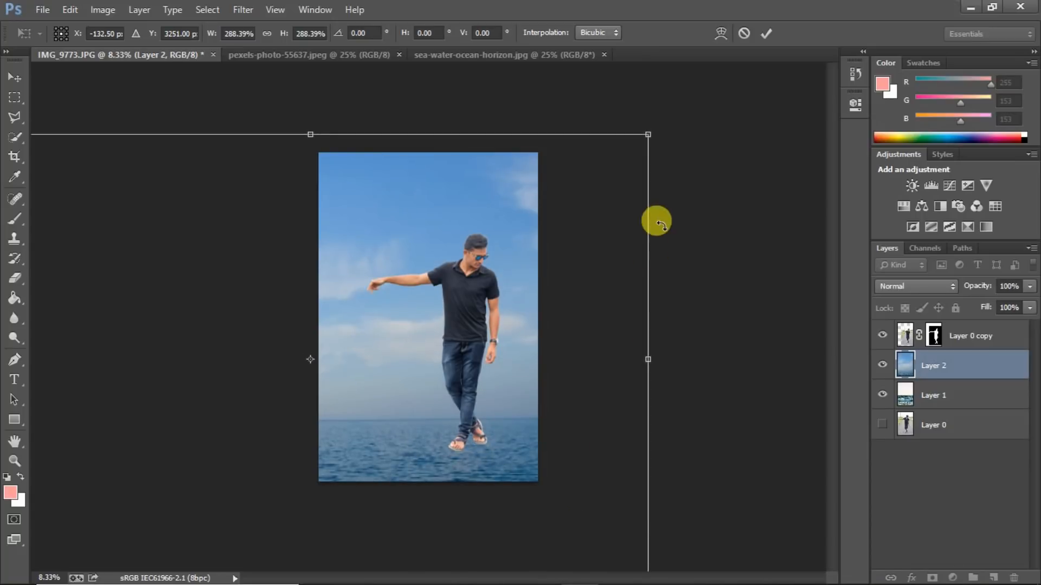
drag(636, 123, 653, 109)
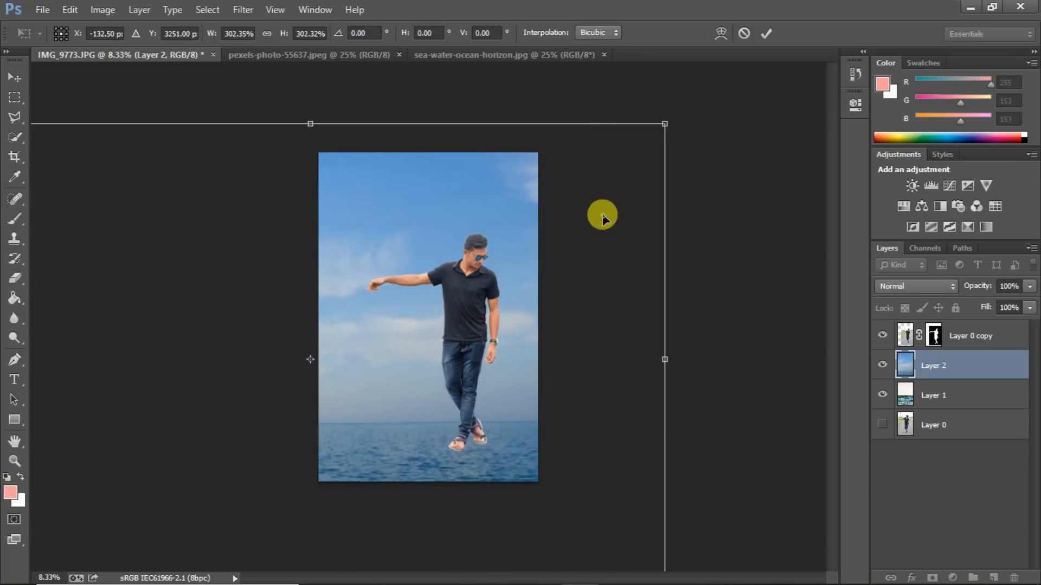
drag(602, 214, 597, 179)
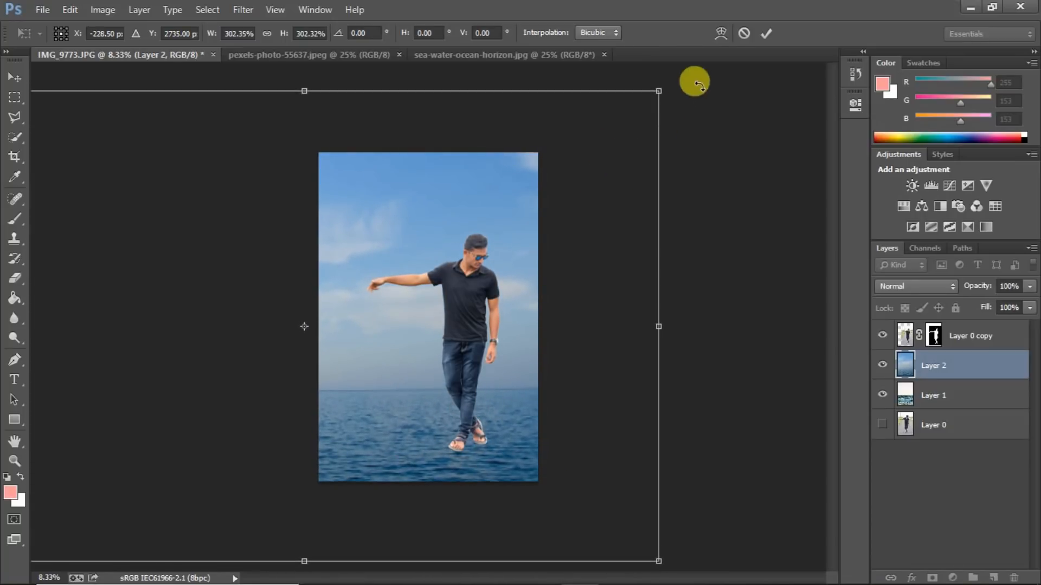
key(Return)
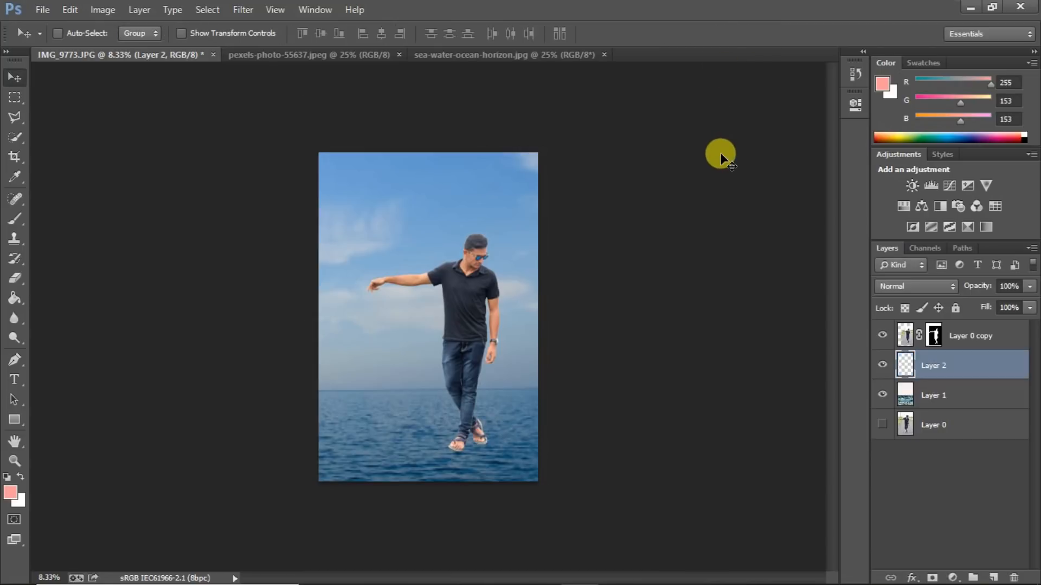
Step: Select the man's cutout layer and nudge him slightly toward the lower right of the canvas
key(ctrl+0)
click(956, 336)
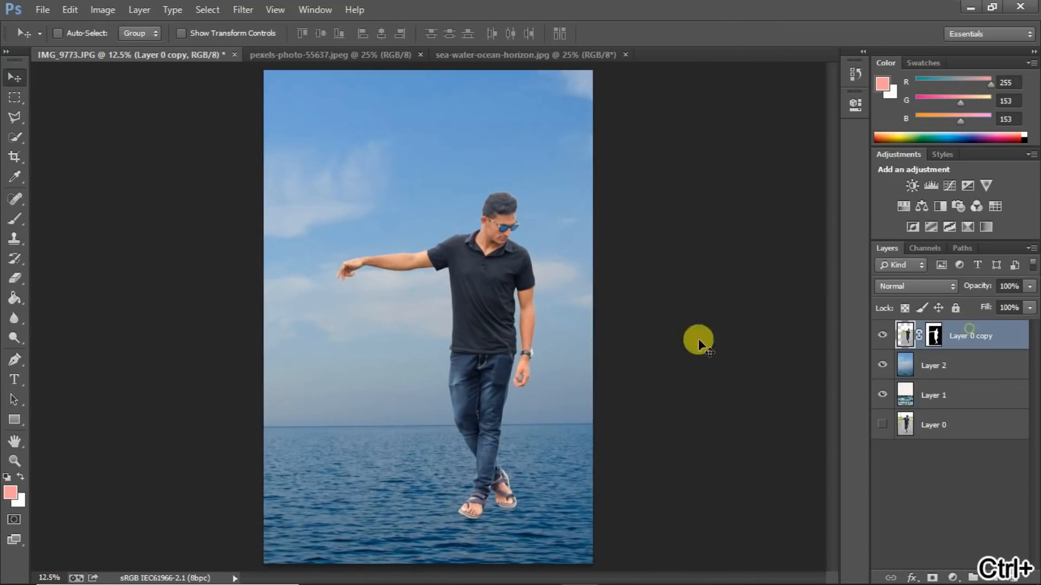
mouse_move(553, 298)
mouse_down()
mouse_move(548, 315)
mouse_move(553, 282)
mouse_move(555, 295)
mouse_up()
Step: Hide and reshow the sea horizon layer to compare it with the wave background behind the man
key(ctrl+minus)
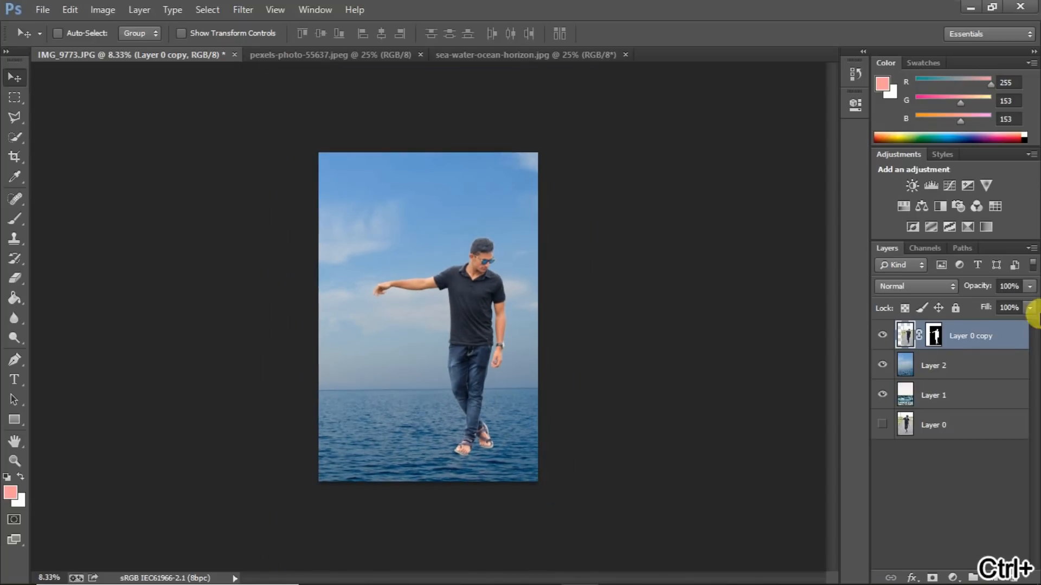
click(882, 366)
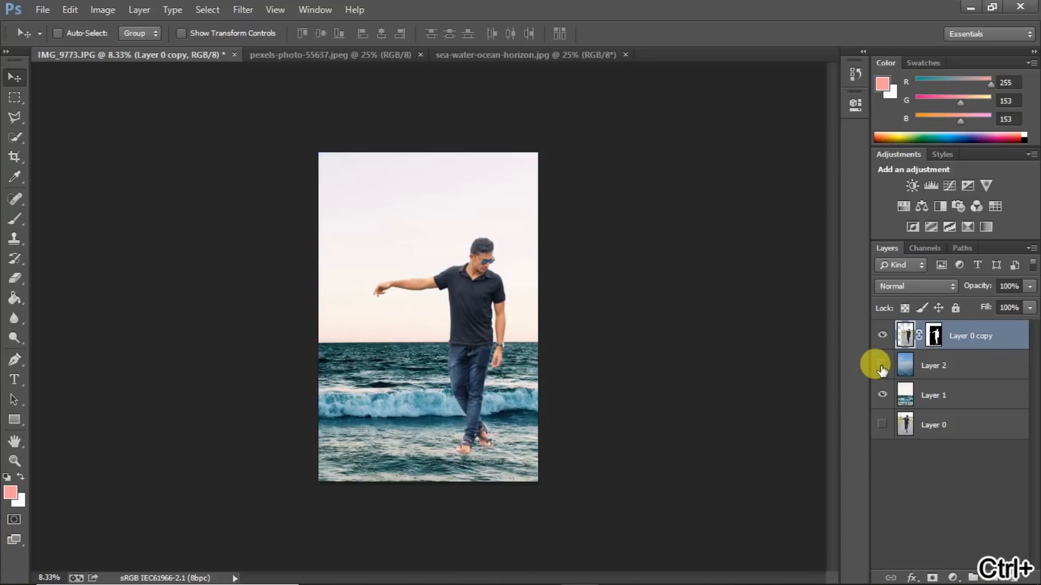
click(882, 368)
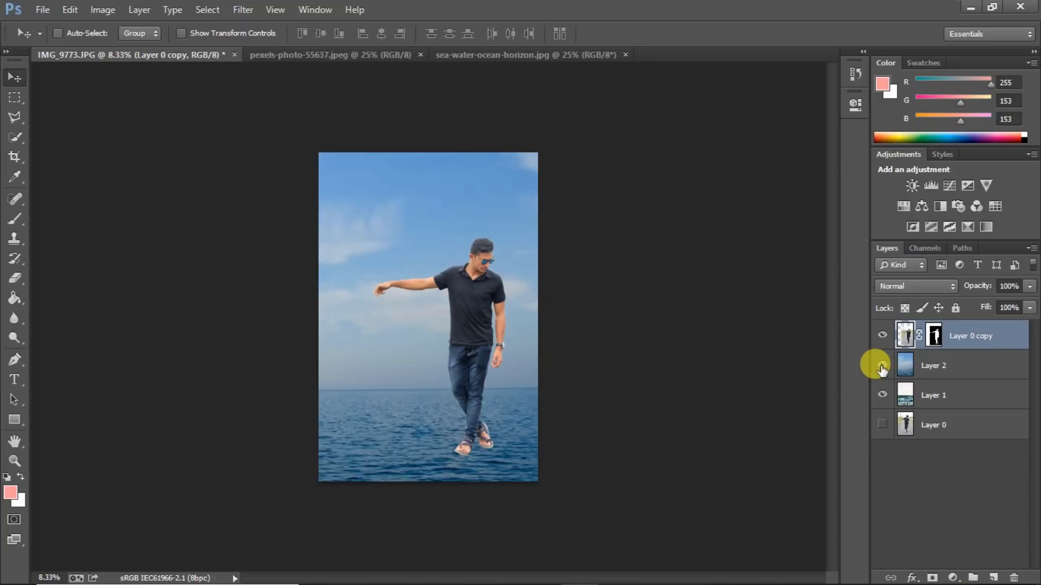
key(ctrl+plus)
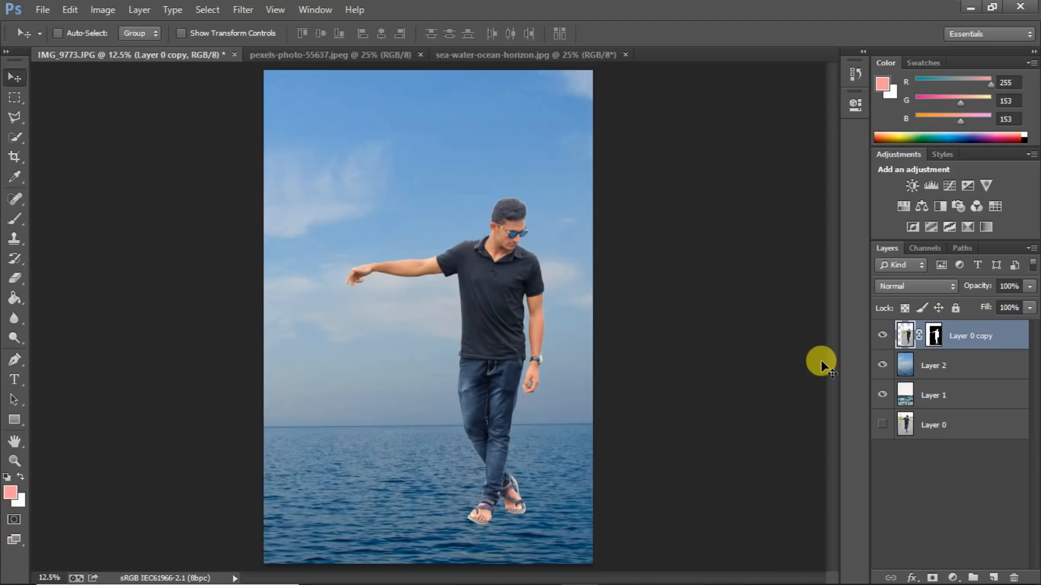
key(ctrl+minus)
key(ctrl+plus)
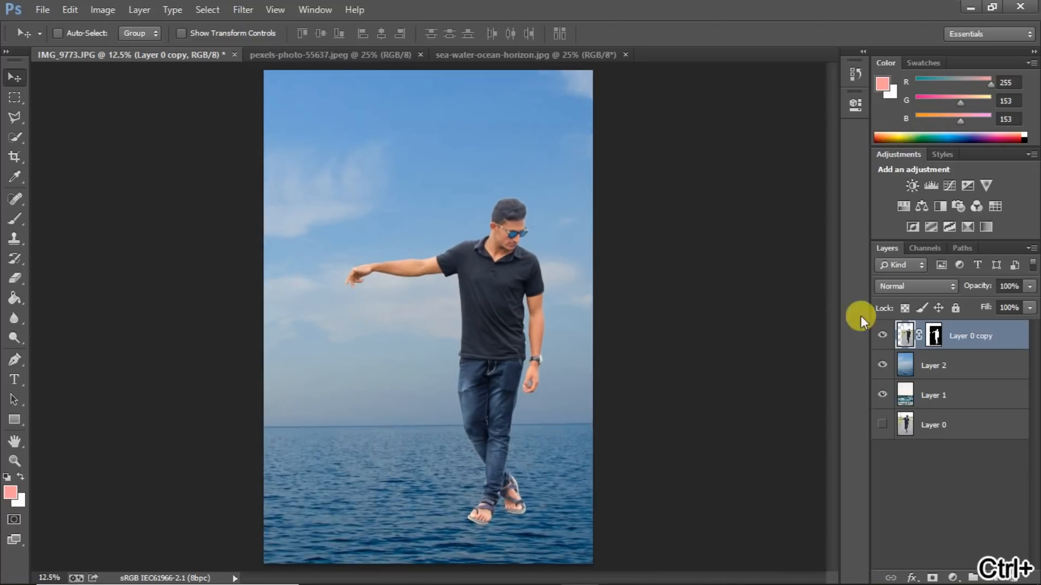
Step: Paint over the man's feet on his layer mask with a black brush of size 400 at 10% opacity
click(933, 335)
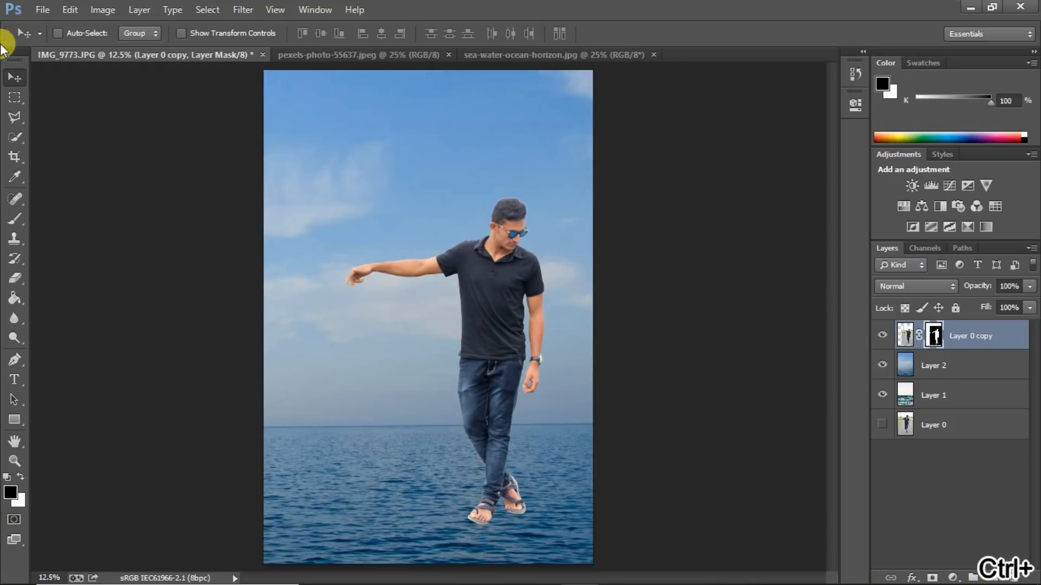
click(12, 219)
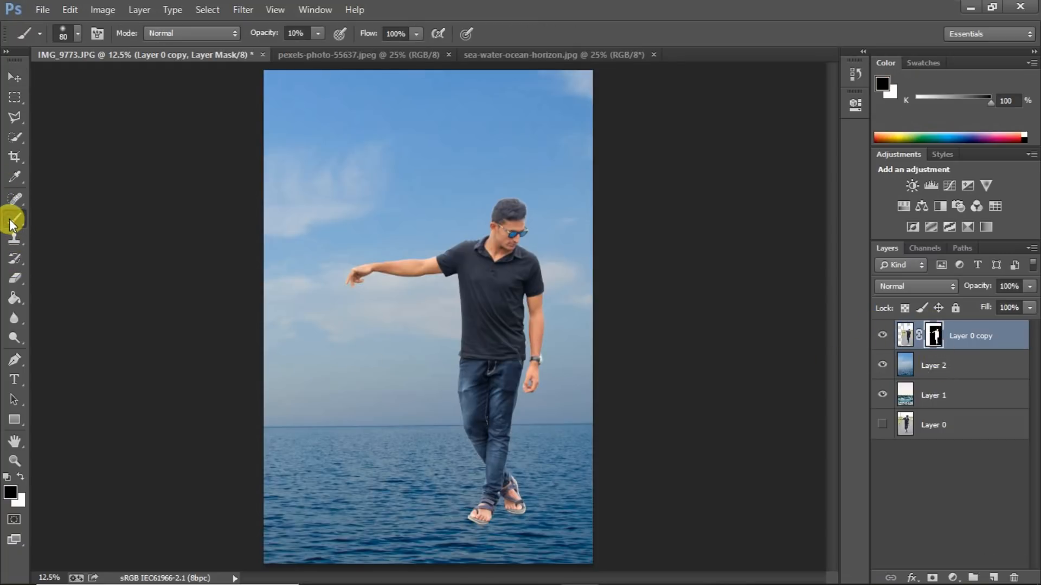
click(13, 494)
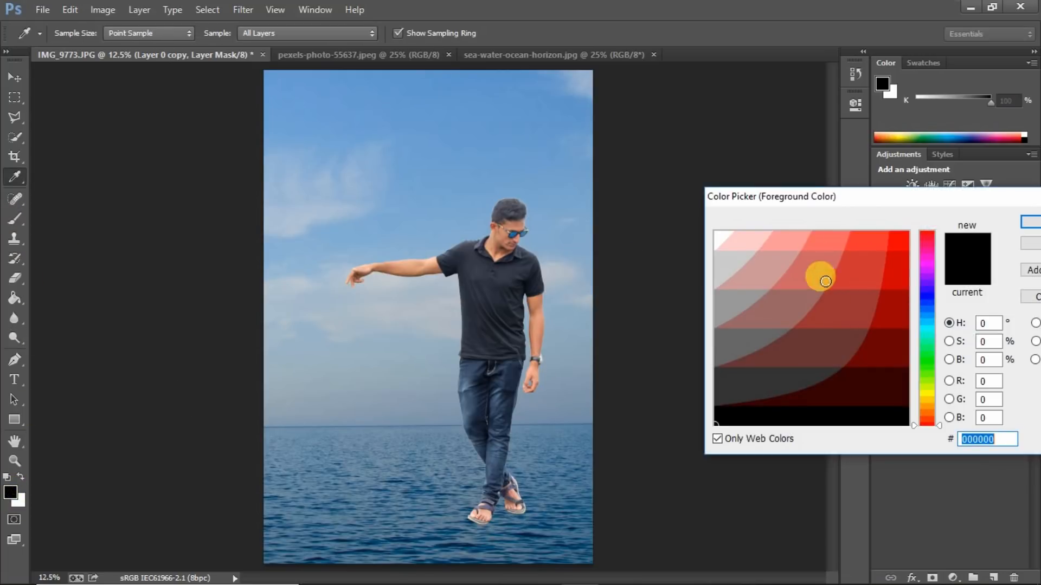
click(1029, 223)
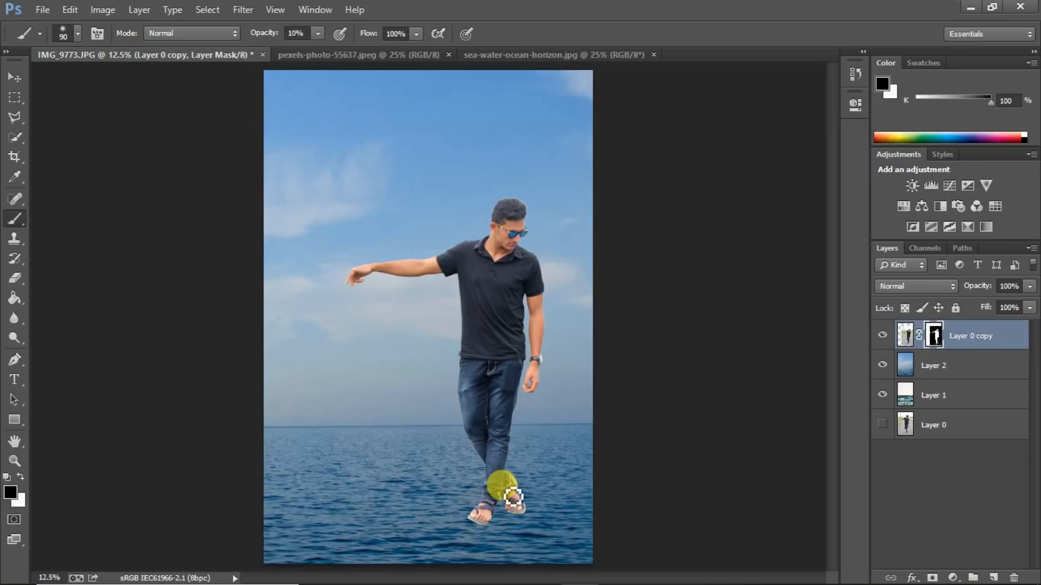
key(bracketright)
key(bracketright)
key(bracketright)
key(bracketright)
key(bracketright)
key(bracketright)
key(bracketright)
key(bracketright)
key(bracketright)
key(bracketright)
key(bracketright)
key(bracketright)
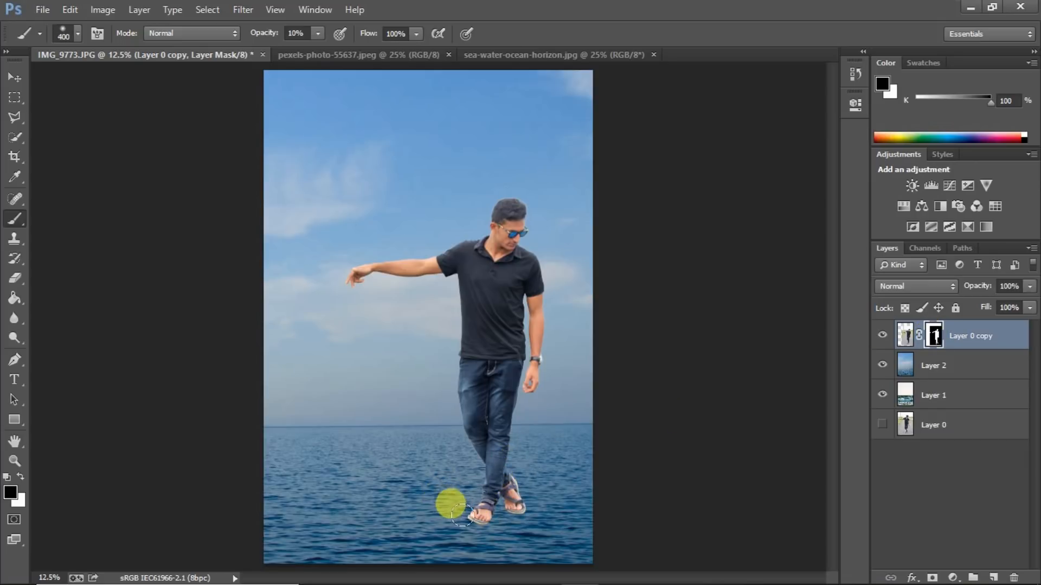
mouse_move(461, 517)
mouse_down()
mouse_move(502, 507)
mouse_move(474, 518)
mouse_move(523, 511)
mouse_move(540, 456)
mouse_move(425, 531)
mouse_move(500, 525)
mouse_move(470, 511)
mouse_move(507, 505)
mouse_up()
Step: Raise the brush opacity to 100% and mask out the man's feet and ankles so his legs sink into the water
click(290, 33)
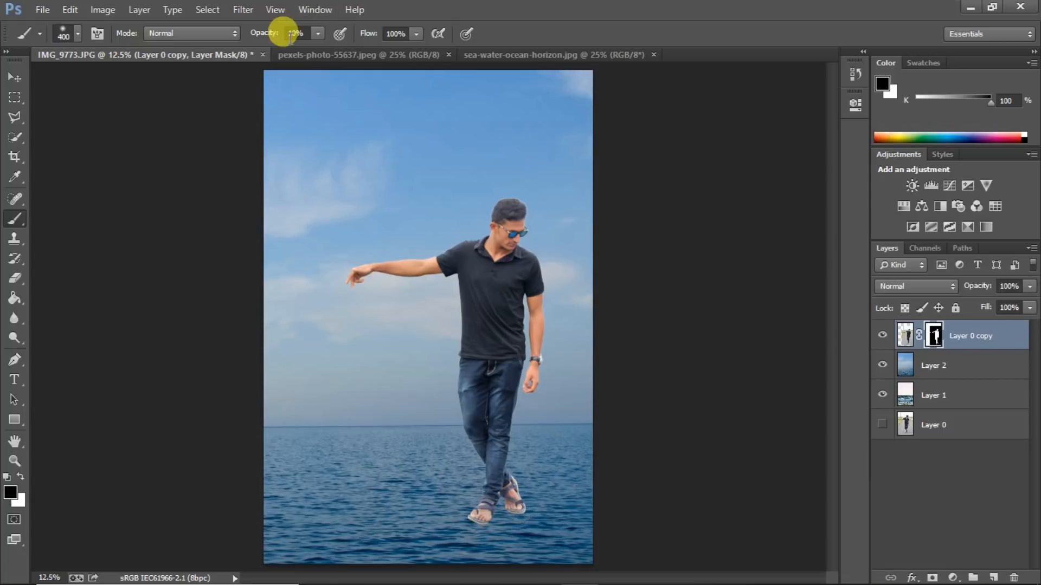
drag(305, 30, 258, 30)
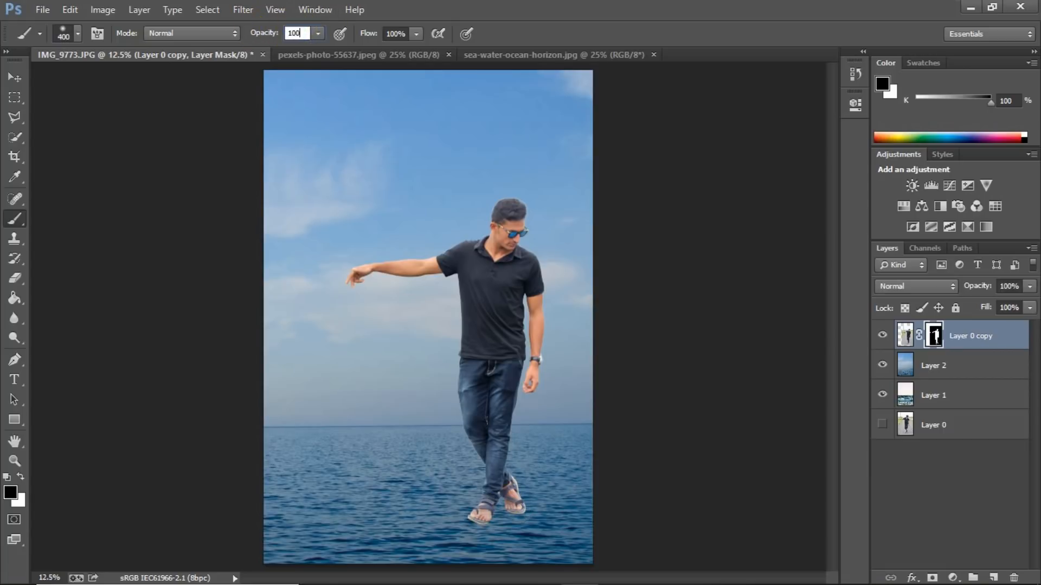
key(Return)
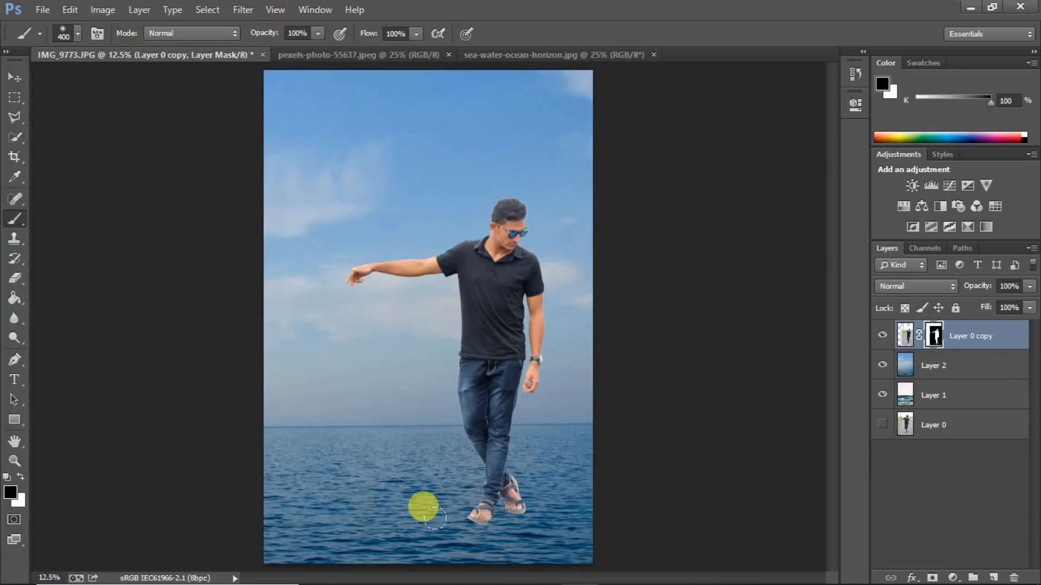
mouse_move(434, 518)
mouse_down()
mouse_move(527, 515)
mouse_move(459, 518)
mouse_move(532, 496)
mouse_up()
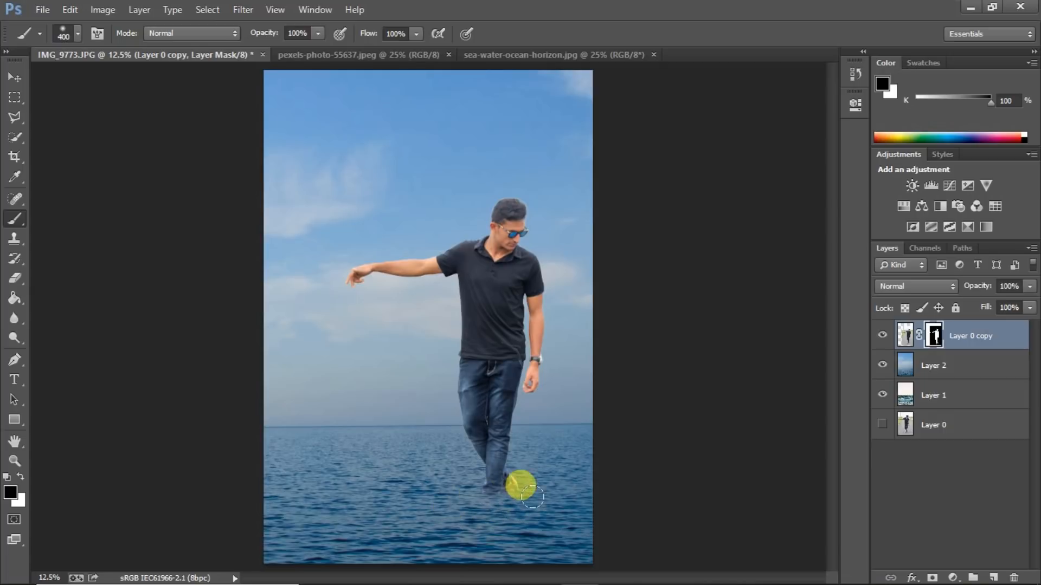
key(ctrl+minus)
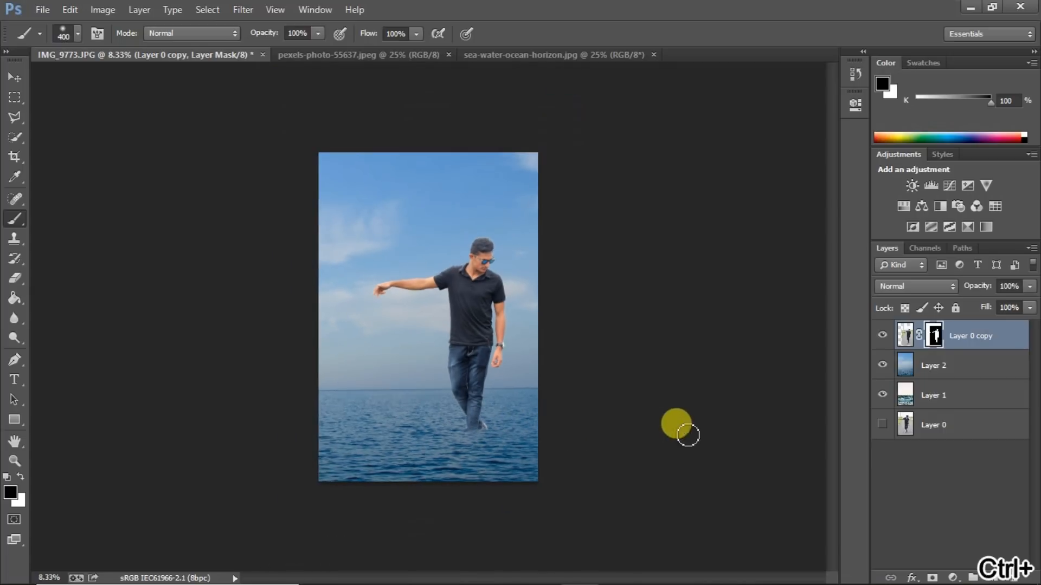
key(ctrl+plus)
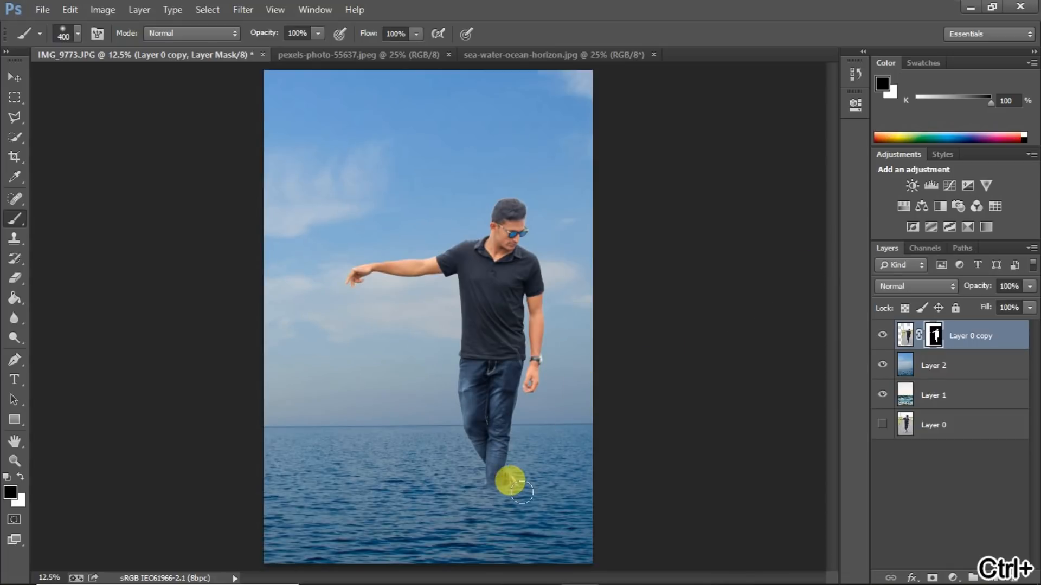
drag(506, 478, 486, 477)
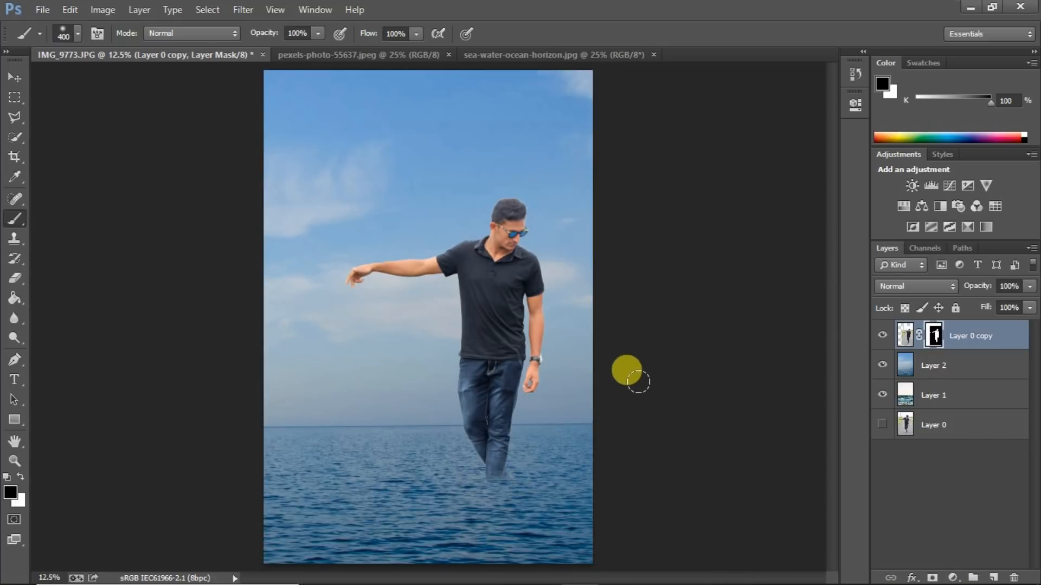
Step: Duplicate the man's cutout layer and flip the copy vertically at about -74% height, placing it below his legs as a reflection
key(ctrl+minus)
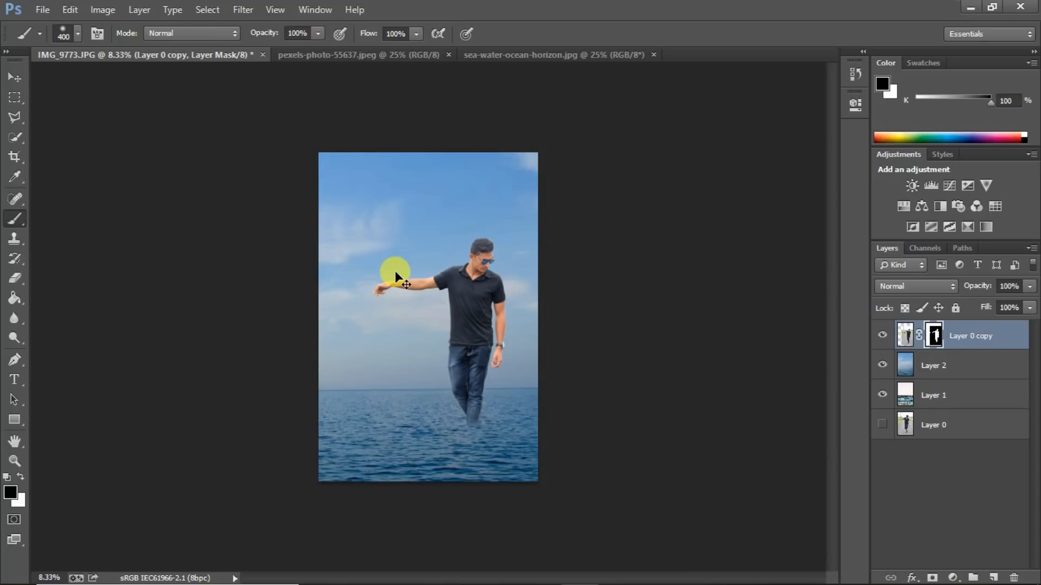
click(904, 333)
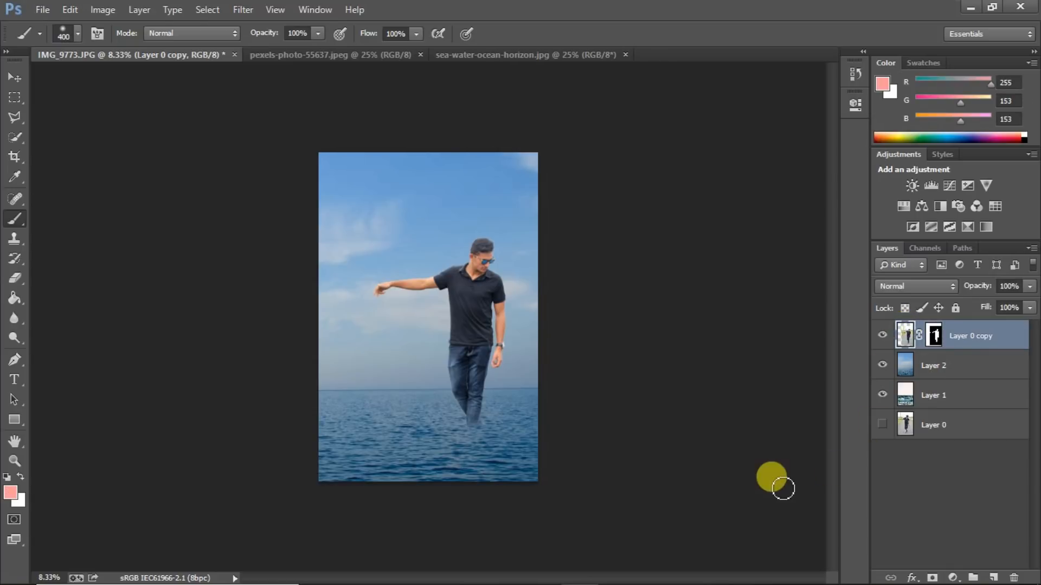
key(ctrl+j)
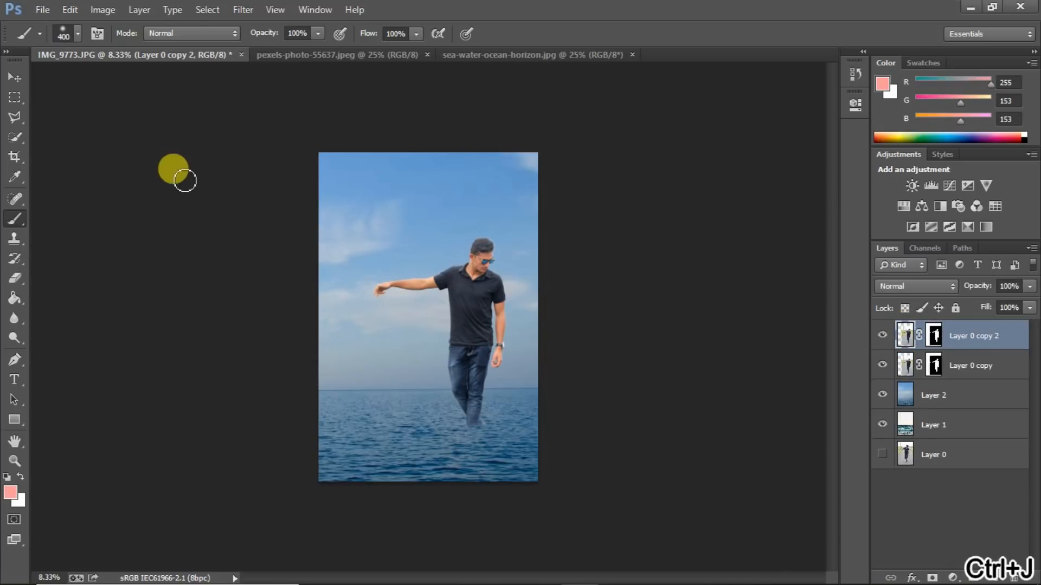
key(ctrl+t)
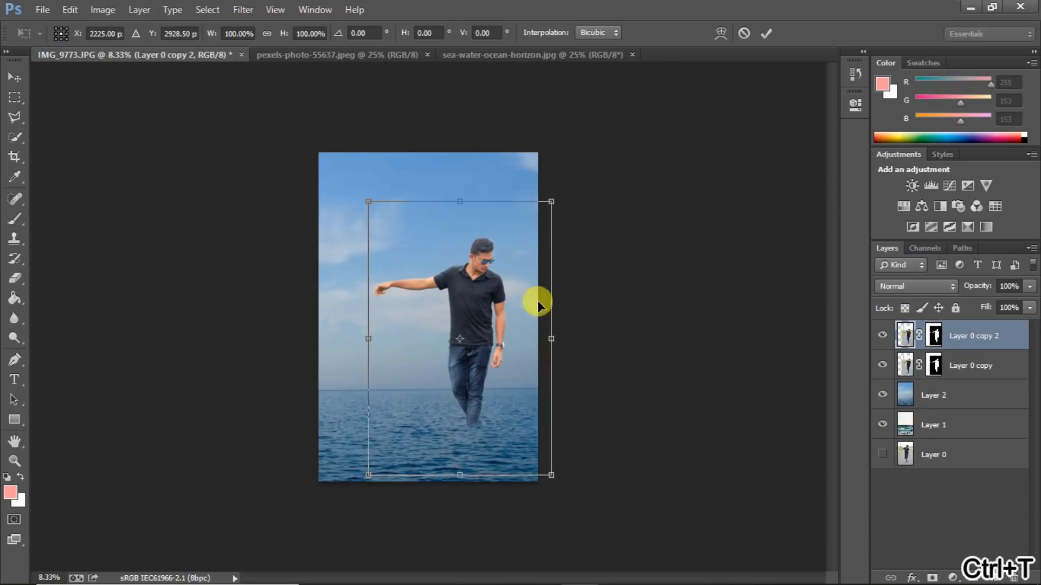
key(ctrl+minus)
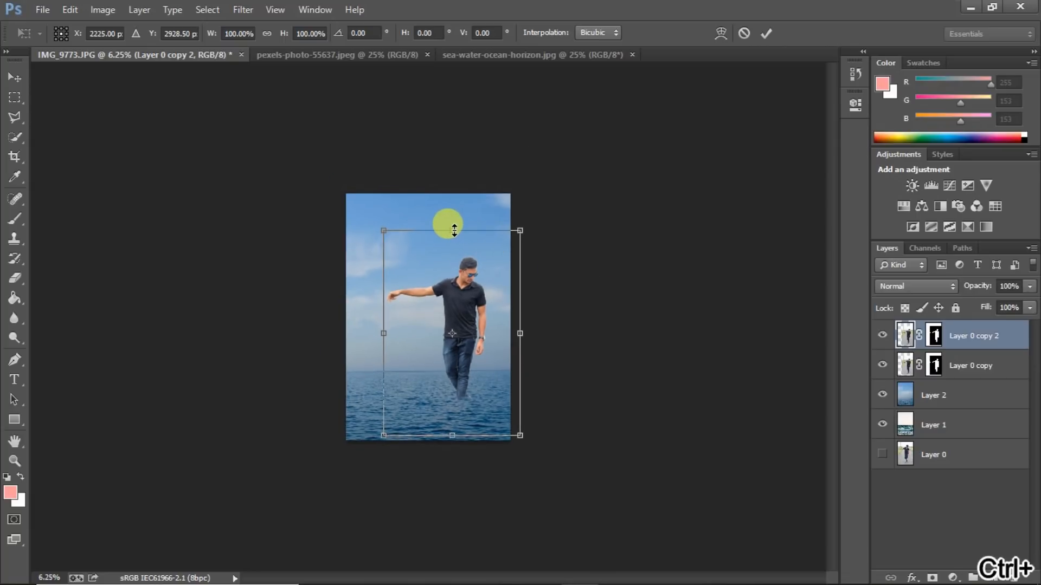
drag(454, 228, 481, 535)
key(ctrl+plus)
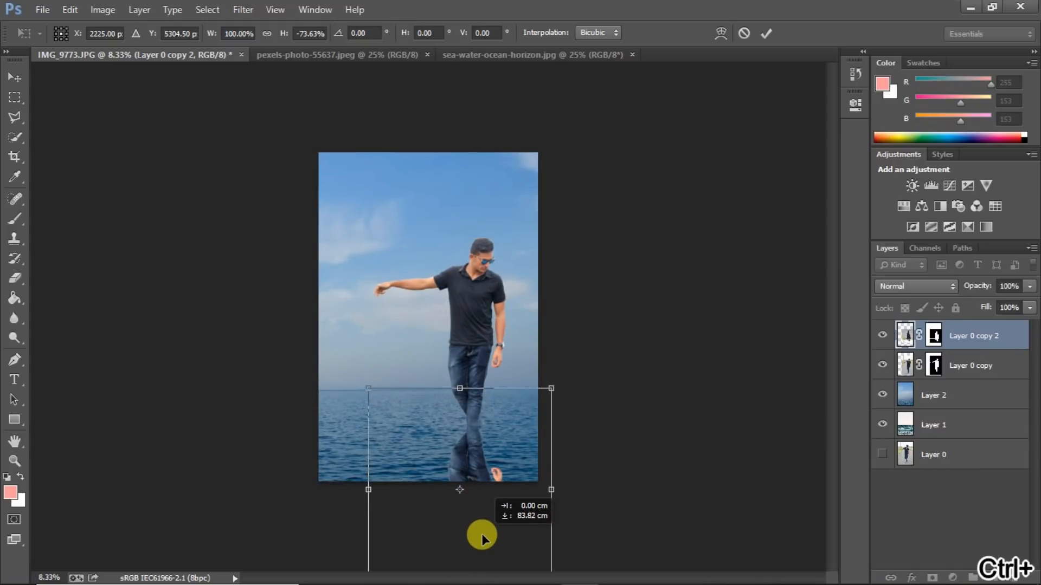
click(766, 32)
key(b)
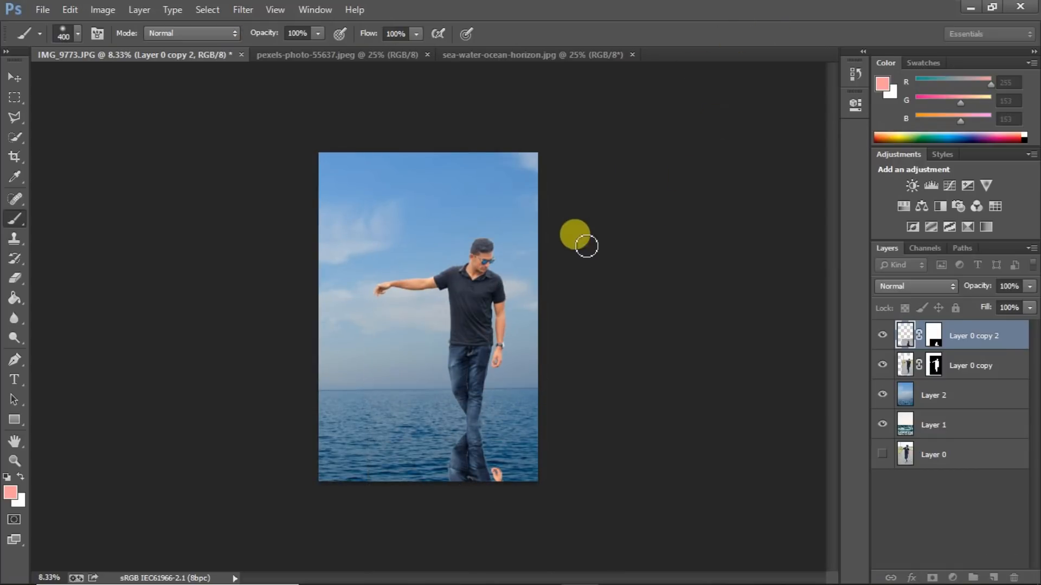
Step: Apply a Motion Blur with angle 0° and distance 36 pixels to the flipped reflection layer
key(ctrl+plus)
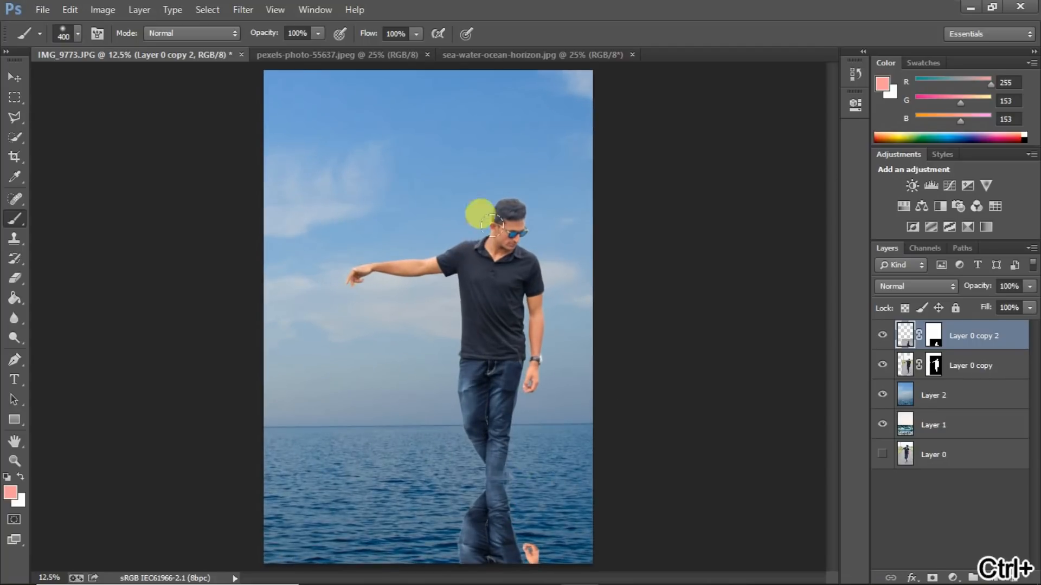
click(233, 9)
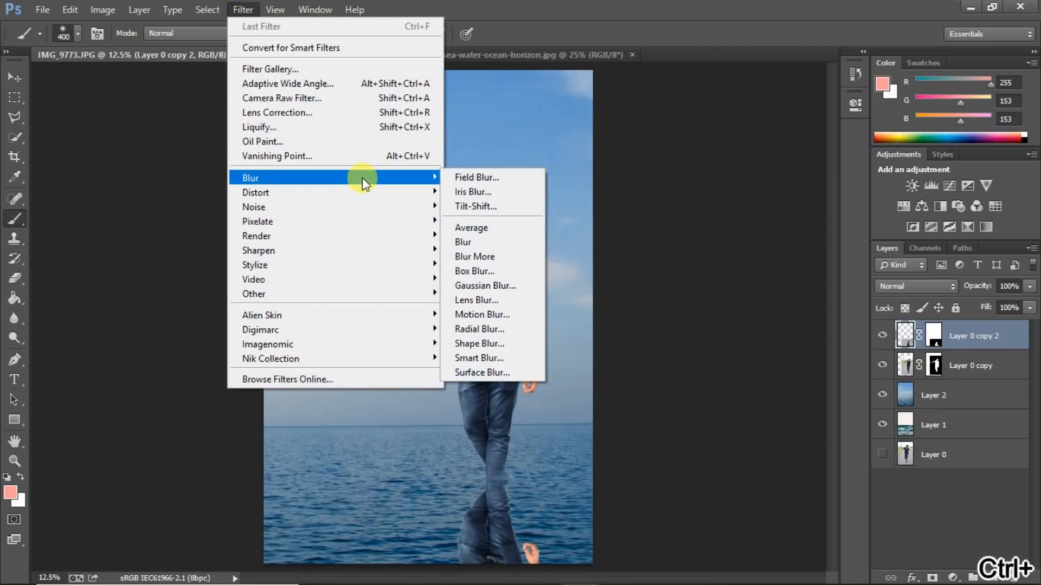
mouse_move(427, 183)
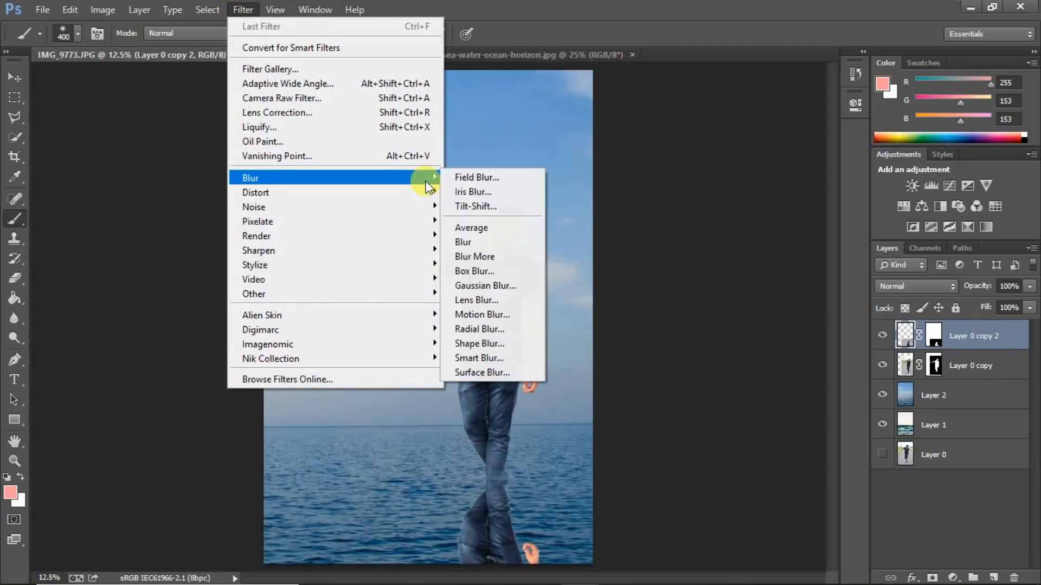
click(486, 311)
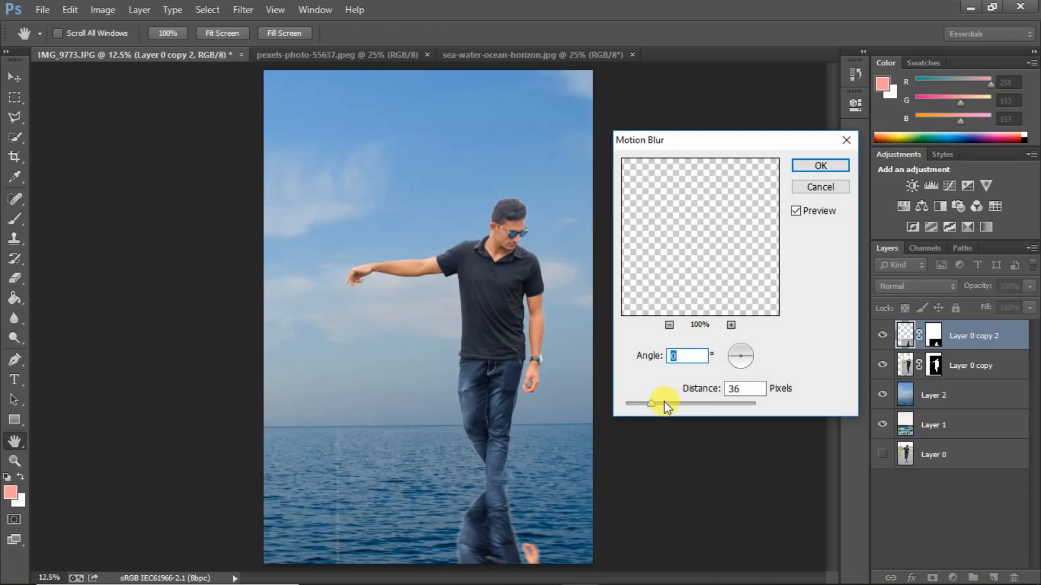
drag(665, 402, 683, 412)
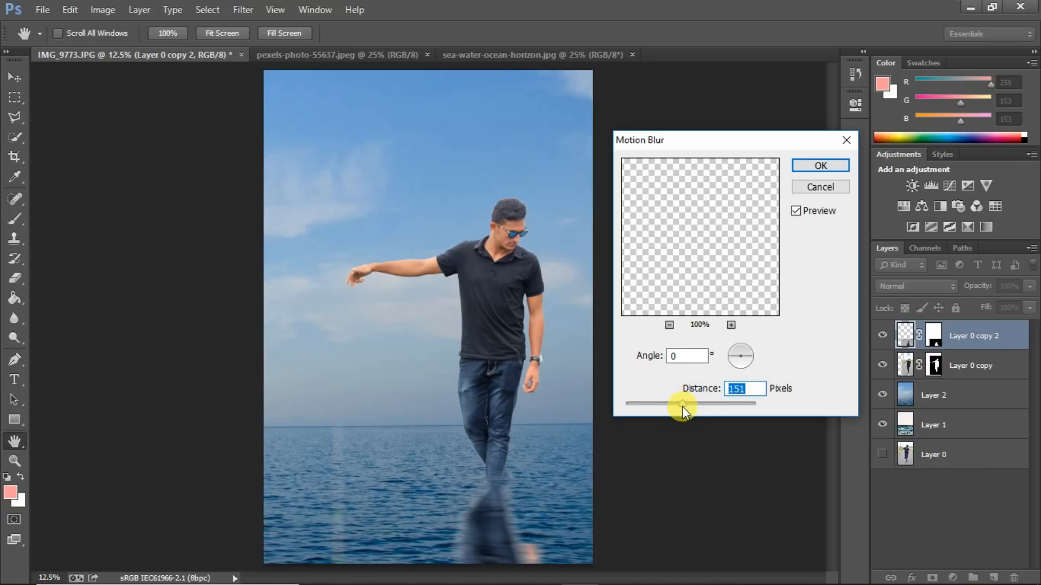
drag(644, 409, 651, 403)
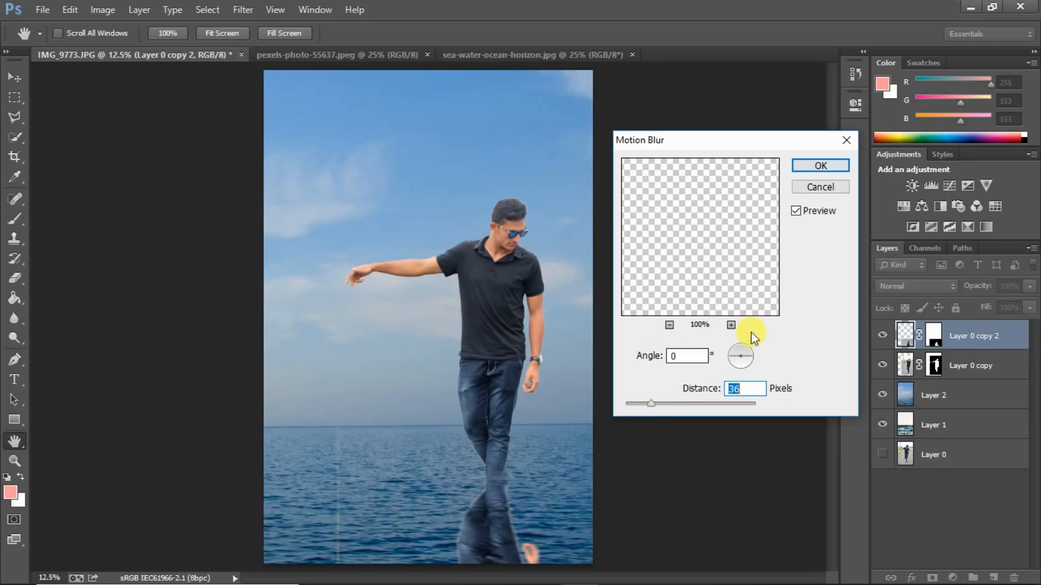
key(b)
click(790, 165)
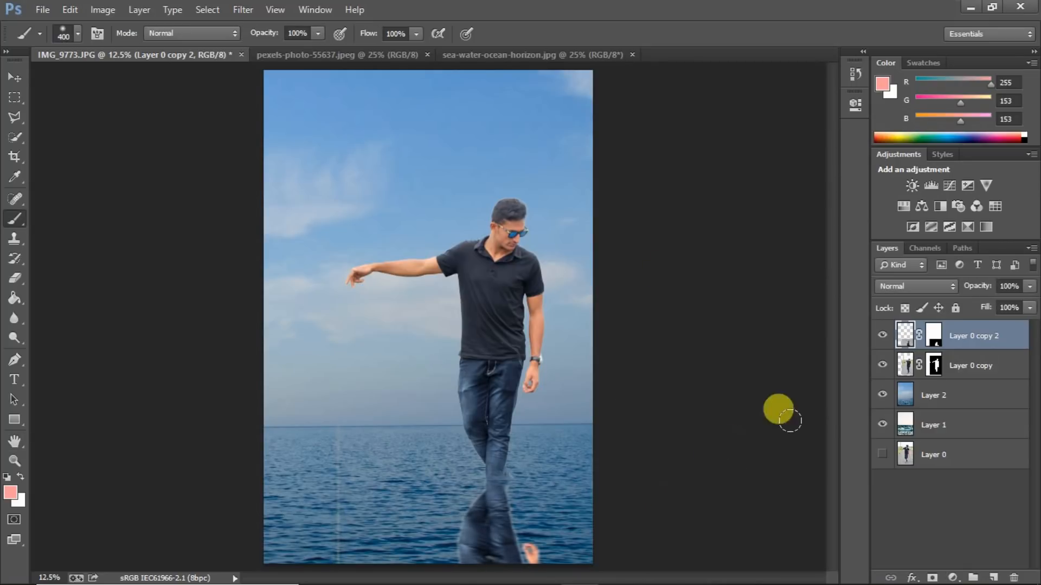
Step: Paint black on the reflection's layer mask to hide the stray blurred streak in the water beside the man
click(930, 341)
key(d)
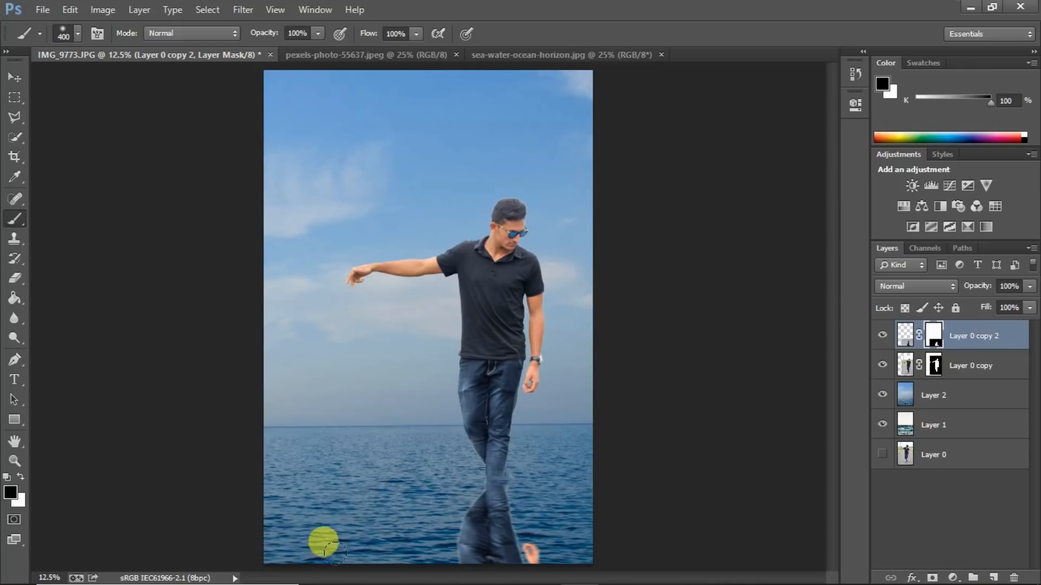
key(ctrl+minus)
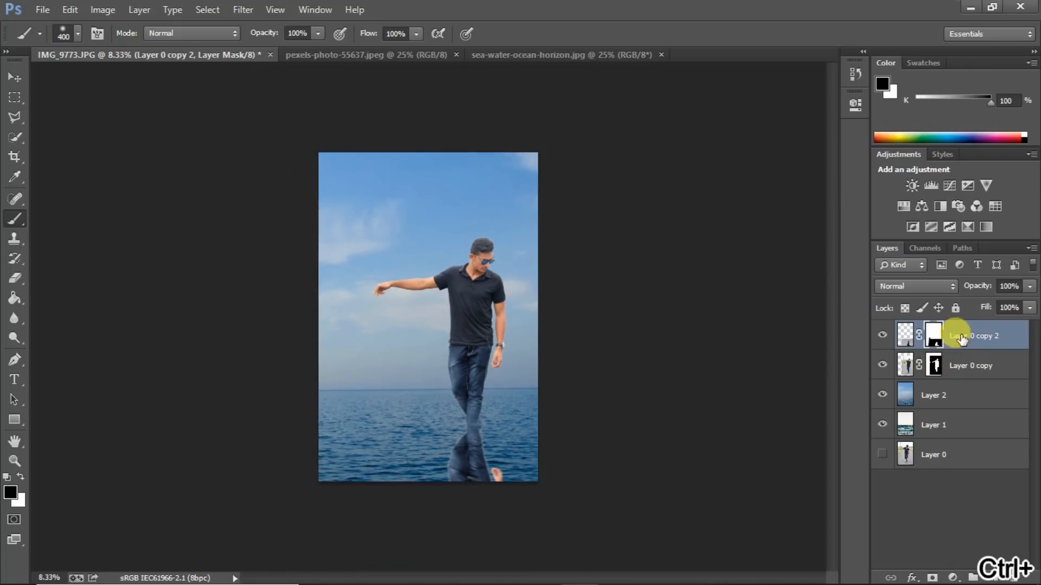
Step: Lower the opacity of the man's reflection layer to 44%
click(904, 337)
key(ctrl+plus)
key(ctrl+minus)
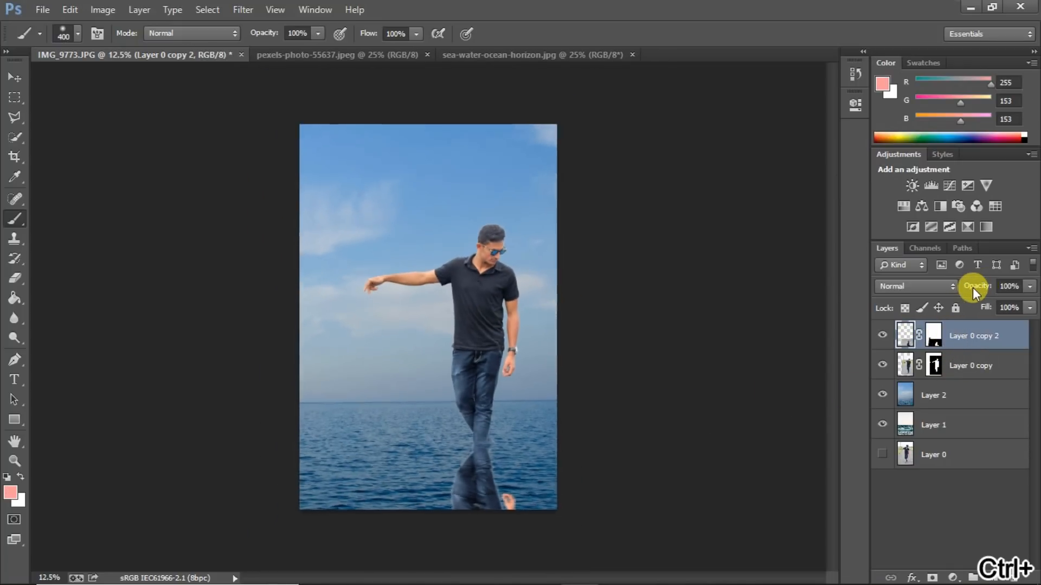
drag(973, 289, 931, 295)
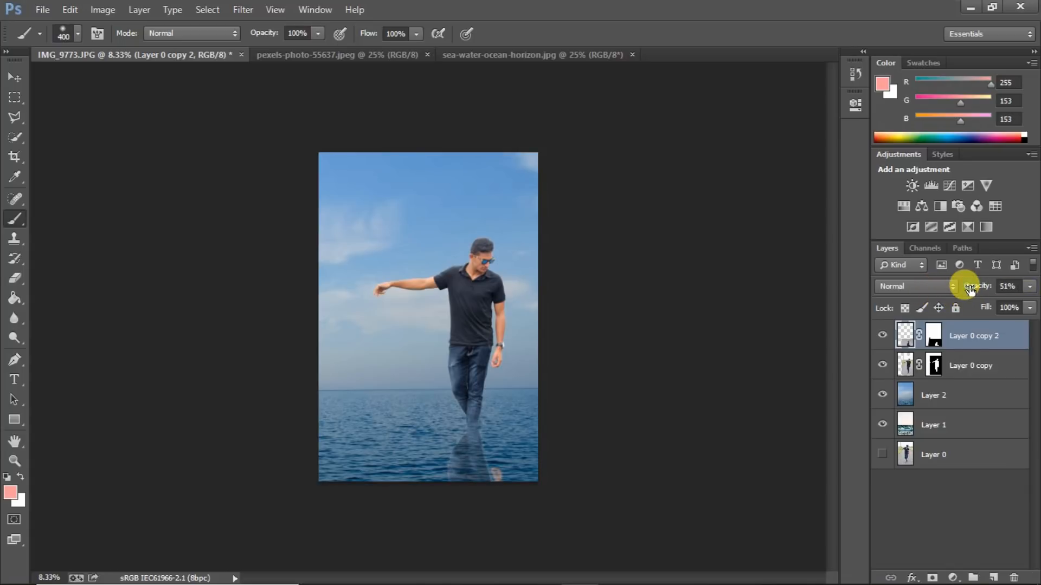
key(ctrl+plus)
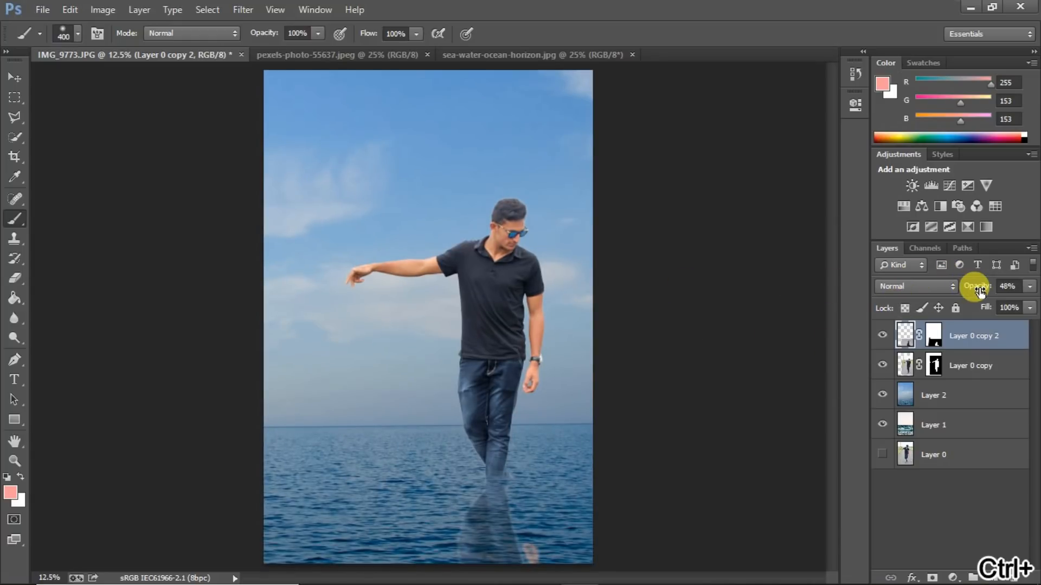
drag(980, 291, 976, 291)
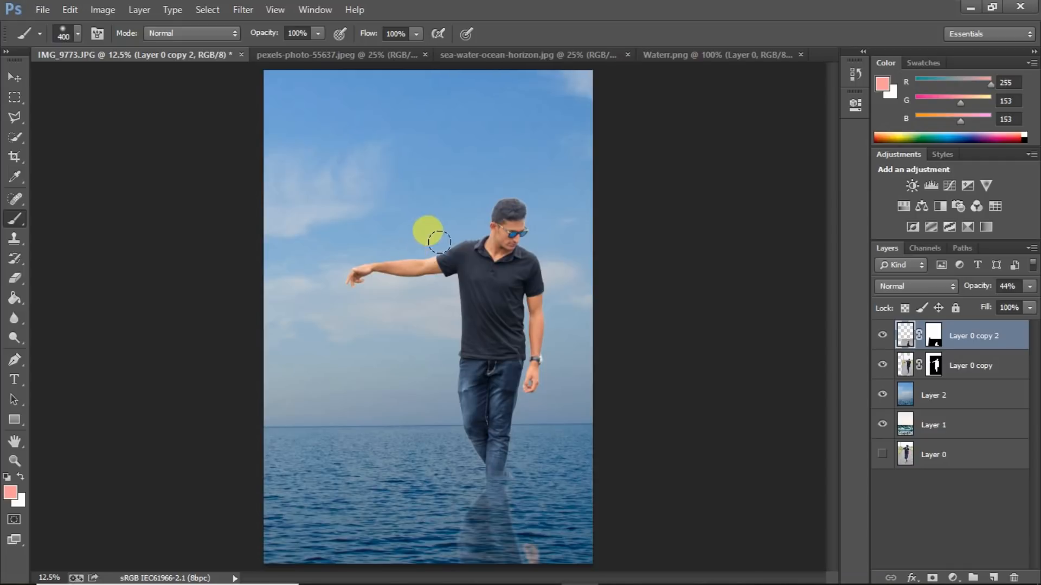
Step: Bring the ripple image from Waterr.png into the IMG_9773.JPG composite as a new layer near the man's legs
click(668, 56)
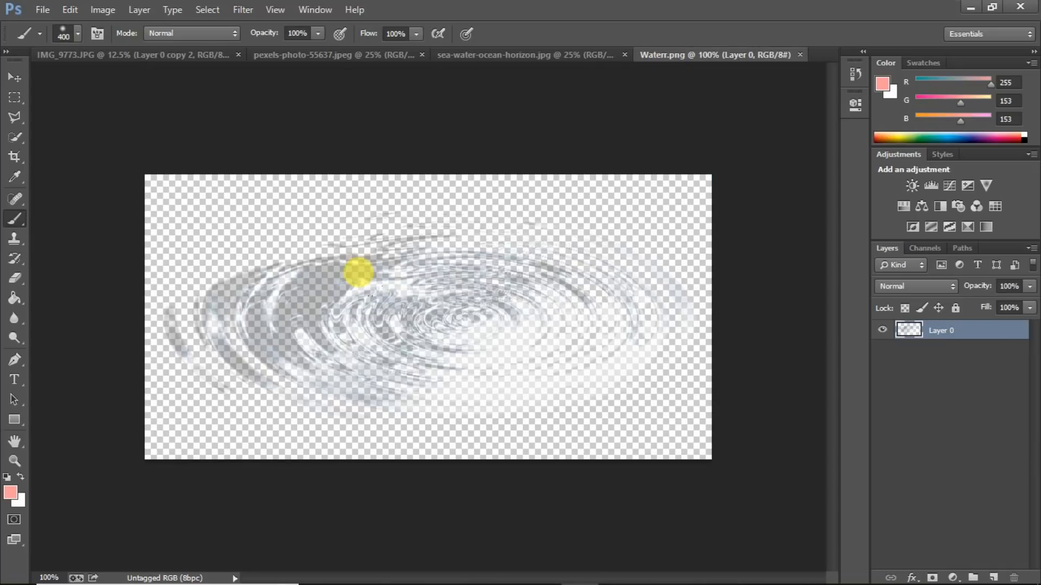
click(13, 81)
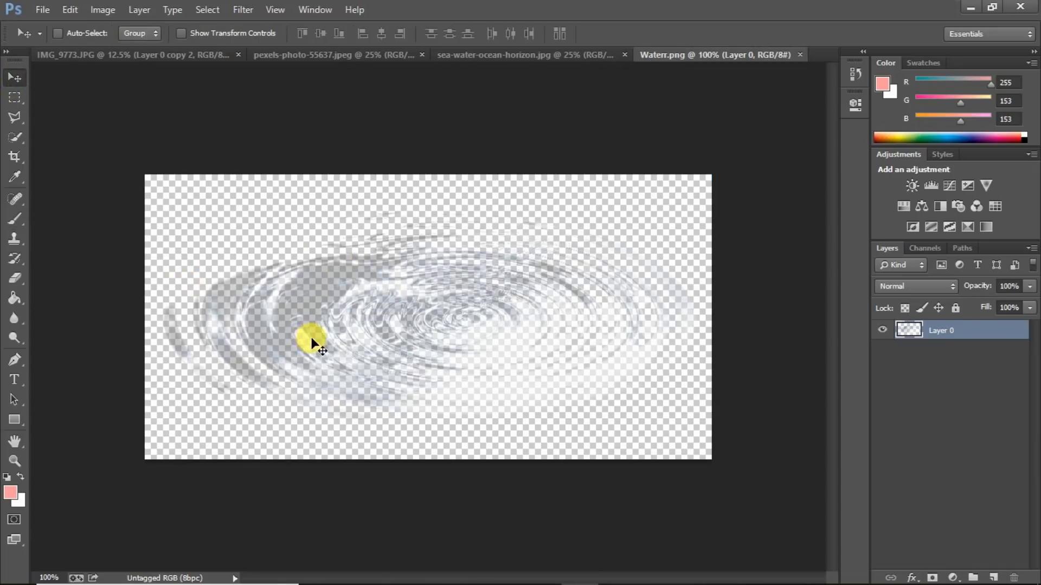
drag(309, 339, 484, 480)
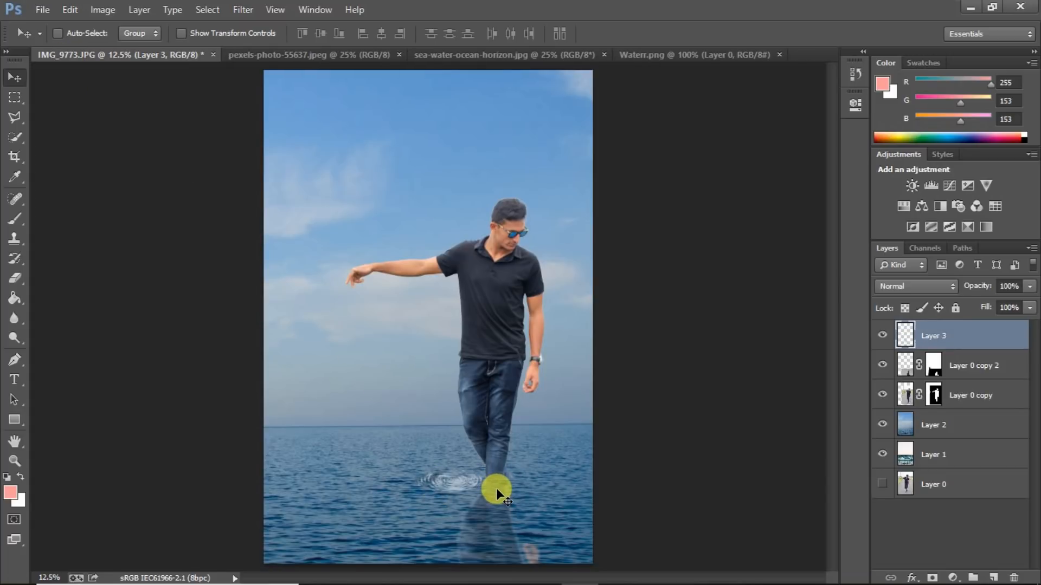
Step: Transform the ripples to about 233% width and 138% height, centring them where the man's legs enter the water
key(ctrl+t)
drag(481, 494, 532, 491)
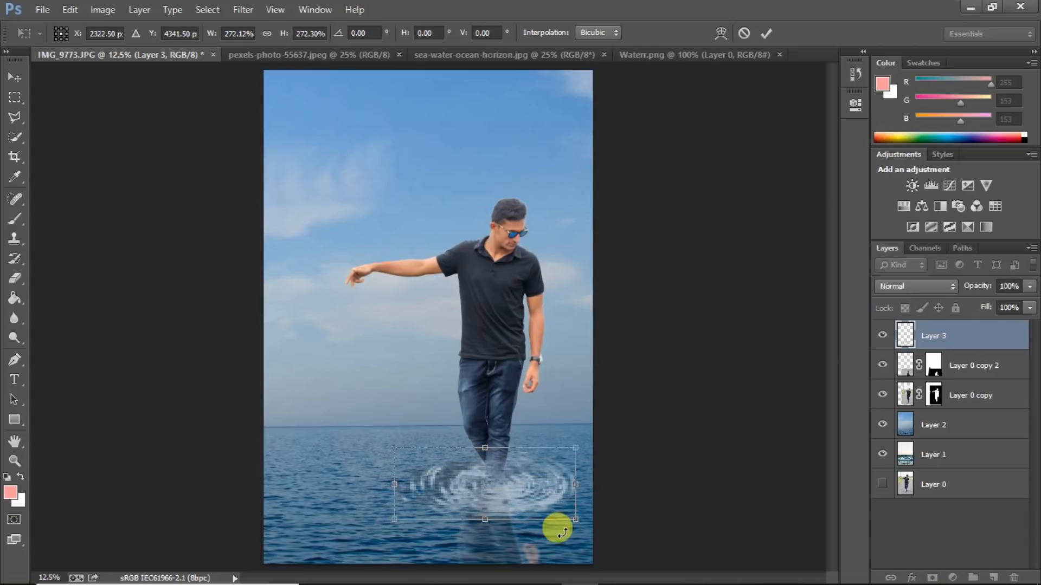
drag(577, 523, 562, 514)
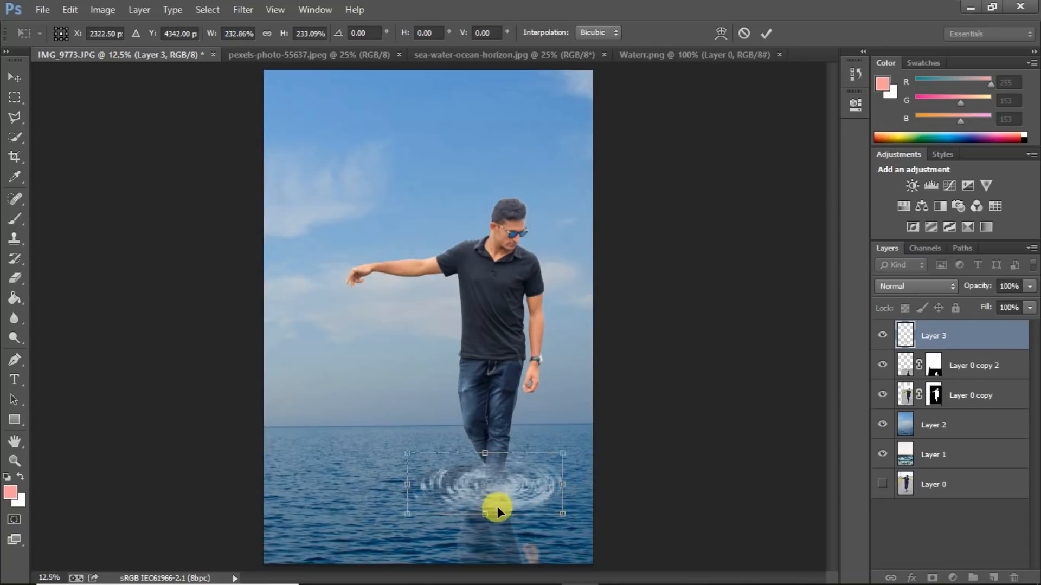
drag(484, 513, 511, 490)
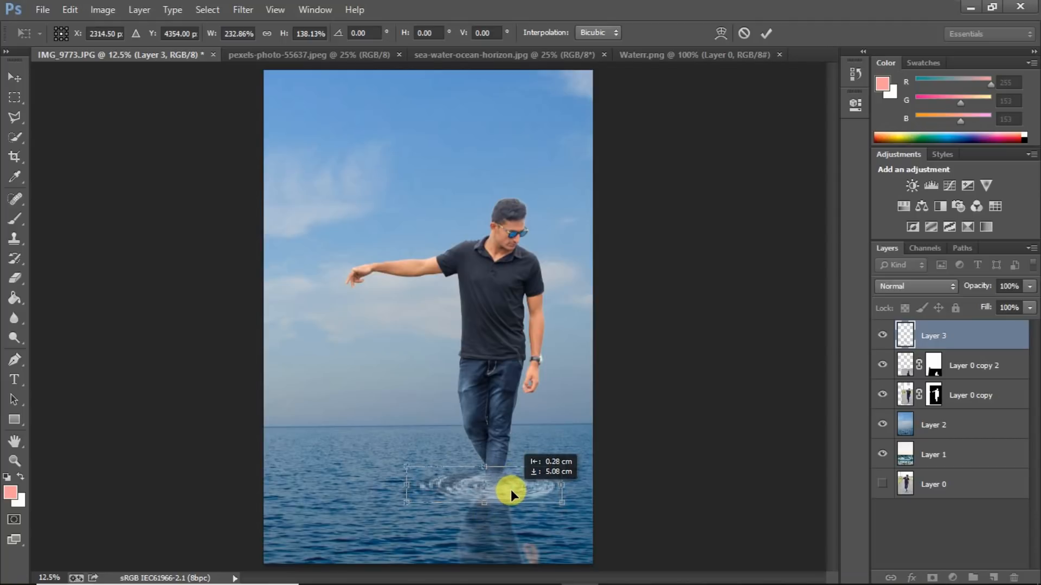
click(760, 36)
Step: Reduce the ripple layer's opacity to 33% so it blends with the sea
key(ctrl+minus)
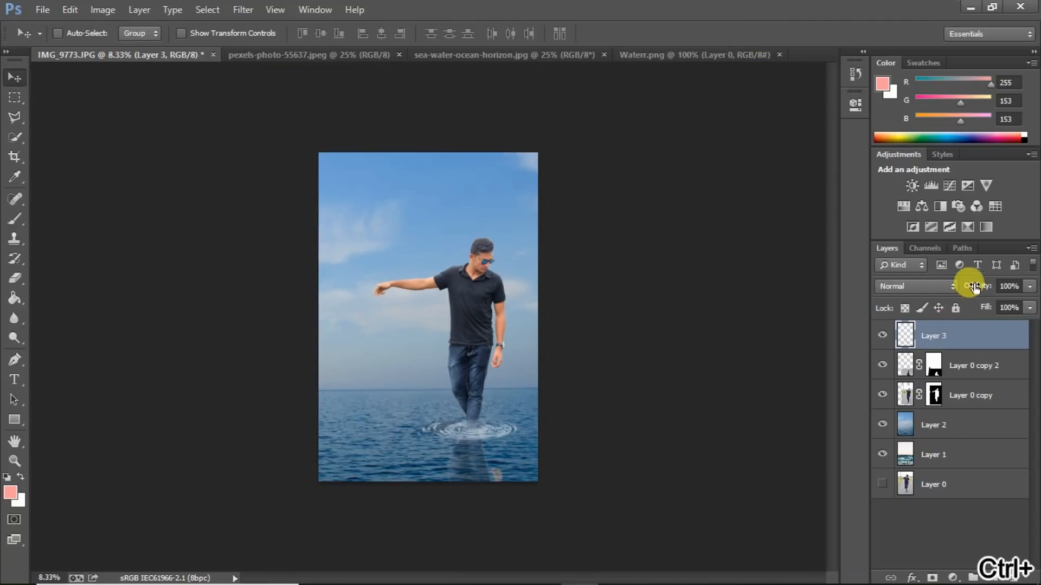
drag(974, 287, 922, 290)
key(ctrl+plus)
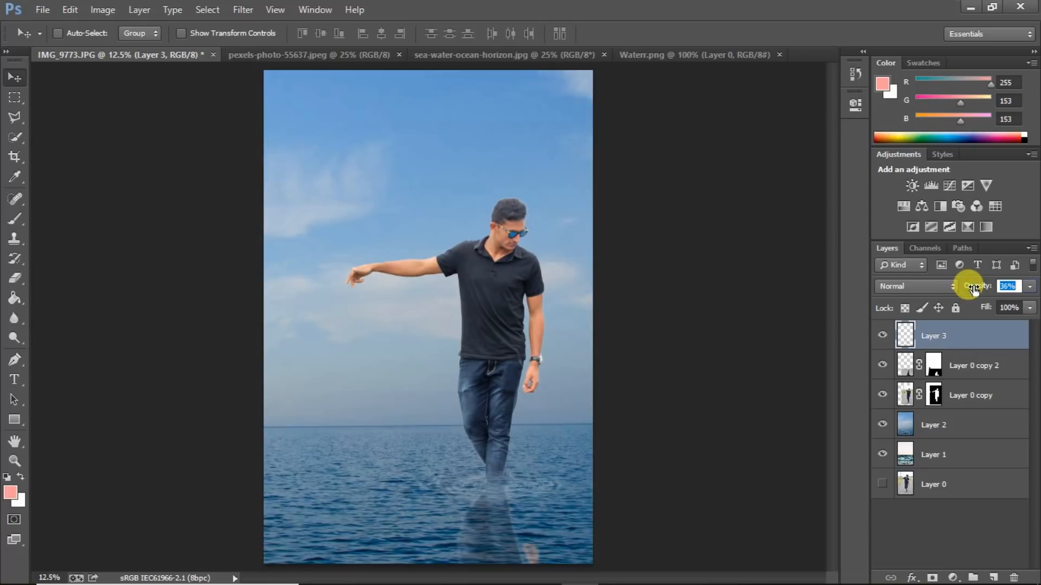
mouse_move(973, 290)
mouse_down()
mouse_move(992, 300)
mouse_move(968, 287)
mouse_up()
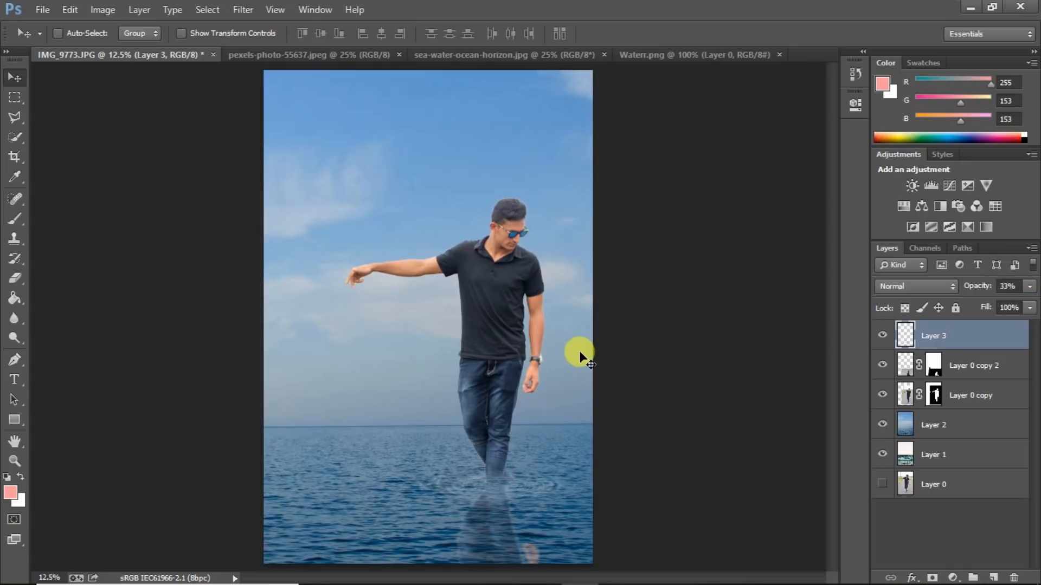
key(ctrl+minus)
key(ctrl+plus)
Step: Duplicate the sea and sky background Layer 2 and apply a Gaussian Blur with a 6.4-pixel radius to the copy
click(908, 423)
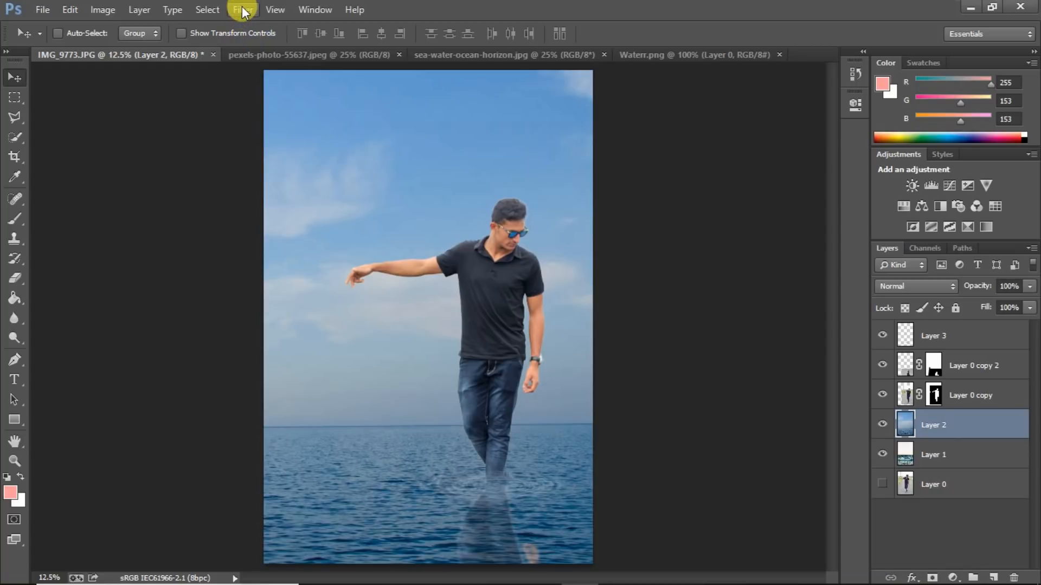
key(ctrl+j)
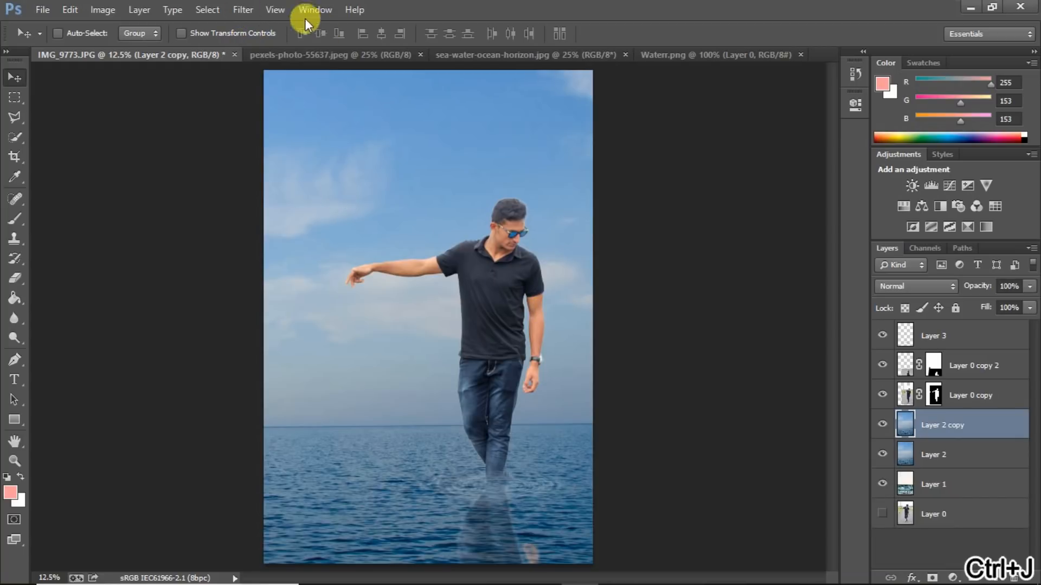
click(243, 10)
mouse_move(425, 173)
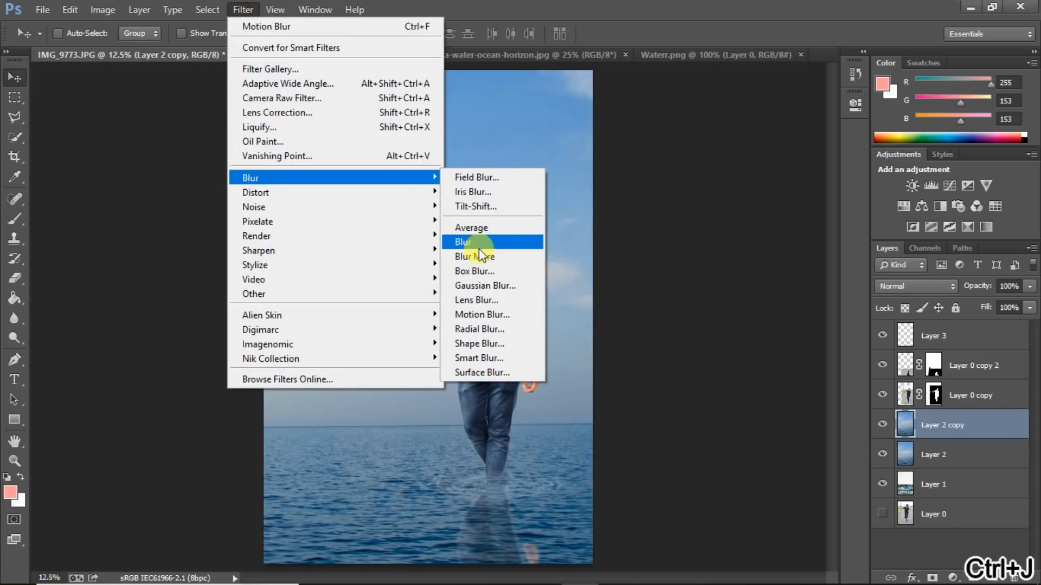
click(479, 286)
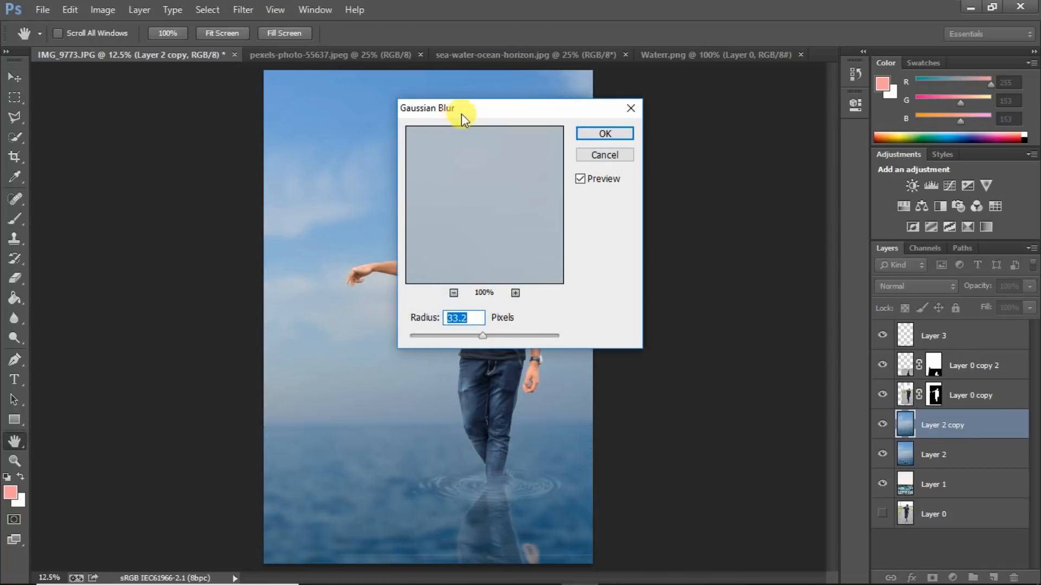
drag(461, 114, 681, 142)
click(675, 364)
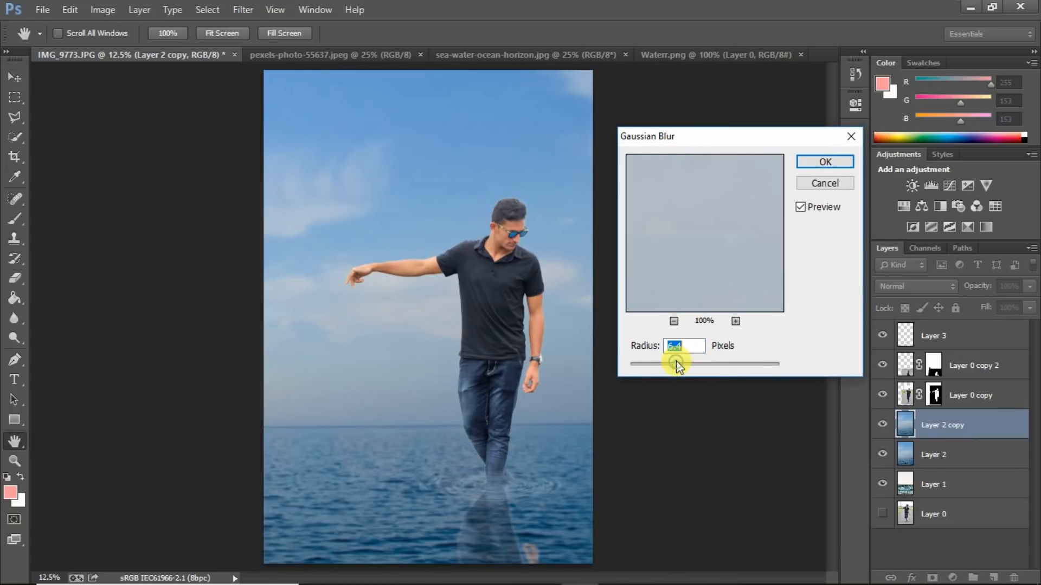
click(813, 161)
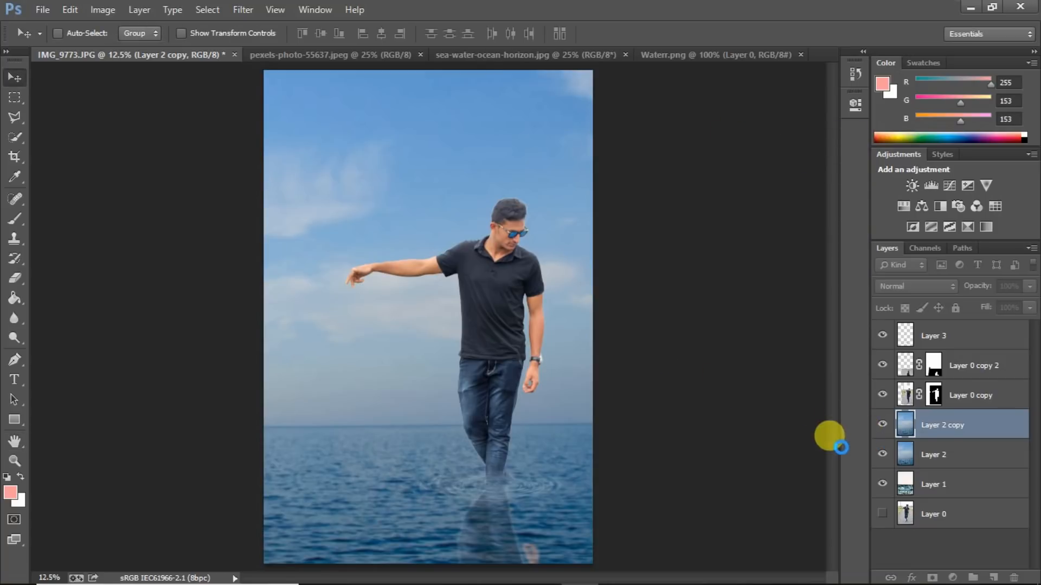
Step: Erase the foreground water from the blurred background copy with a size 1200 eraser, keeping the distant sea and sky blurred
click(19, 279)
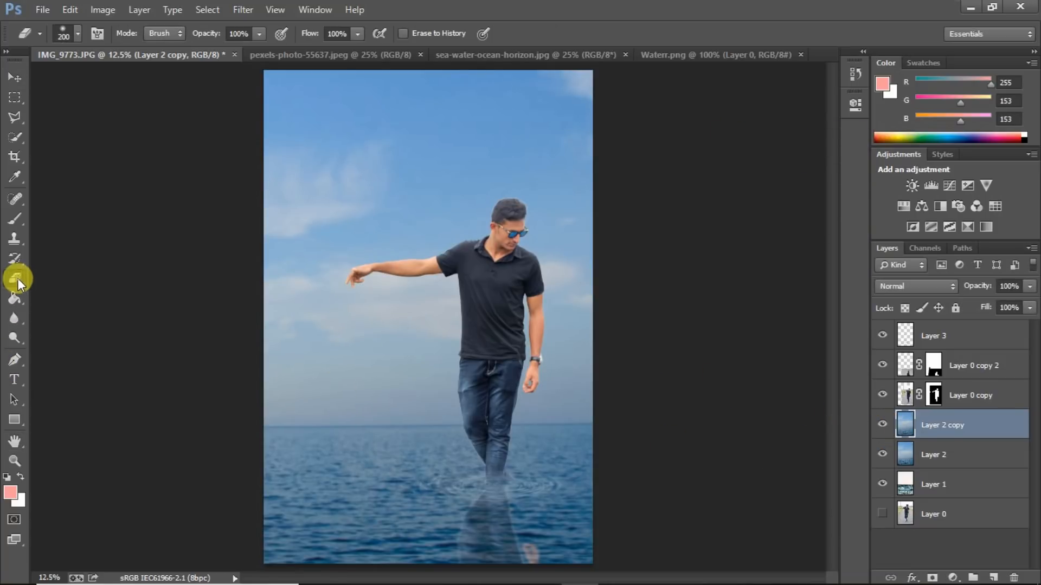
key(bracketright)
key(bracketright)
key(bracketright)
key(bracketright)
key(bracketright)
key(bracketright)
key(bracketright)
key(bracketright)
key(bracketright)
key(bracketright)
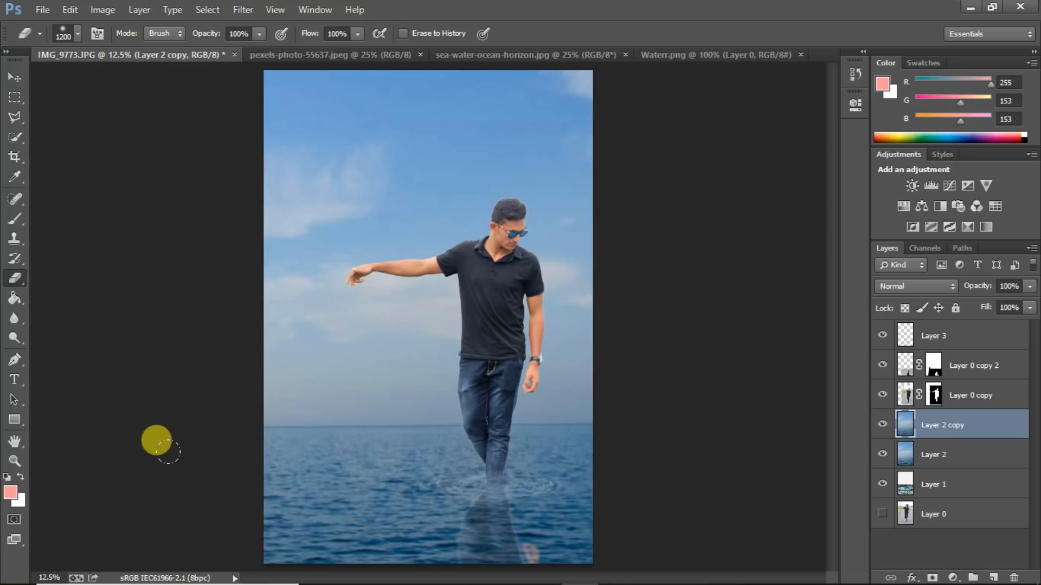
mouse_move(234, 496)
mouse_down()
mouse_move(669, 491)
mouse_move(570, 503)
mouse_up()
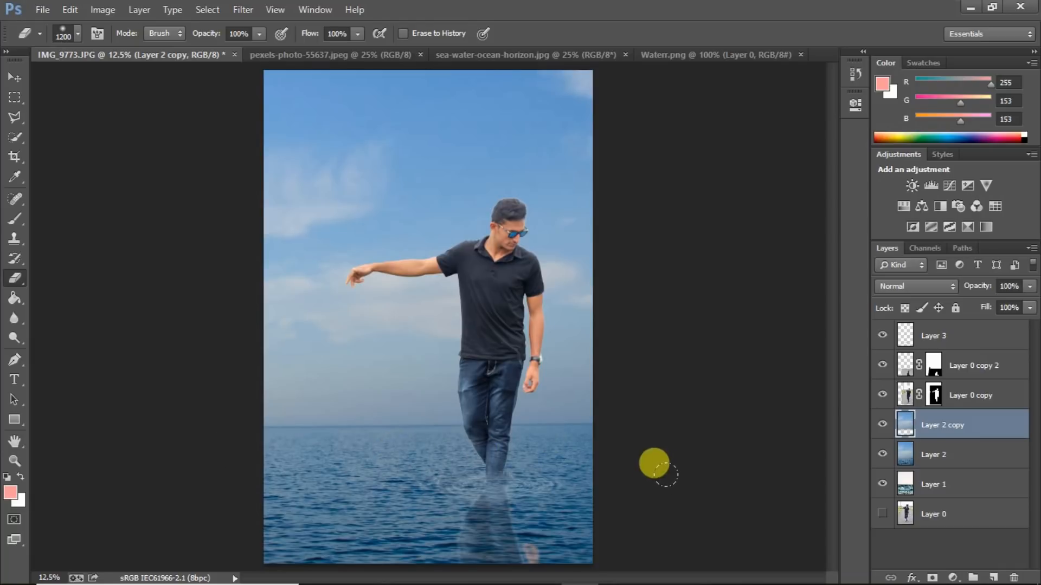
key(ctrl+minus)
key(ctrl+plus)
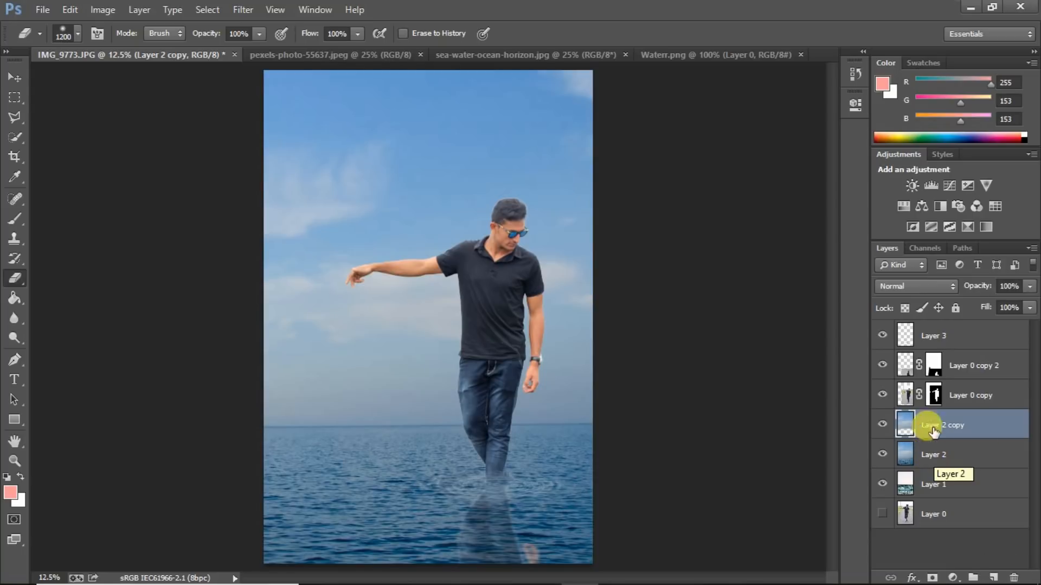
Step: Smudge the man's reflection on Layer 0 copy 2 with a size 400 Smudge brush at 12% strength
click(902, 364)
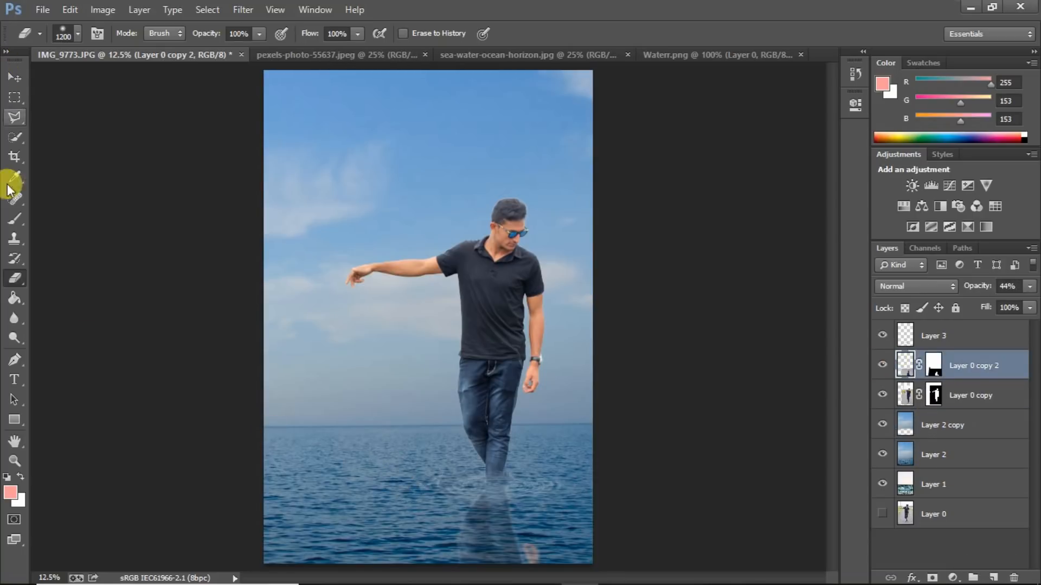
drag(9, 315, 48, 342)
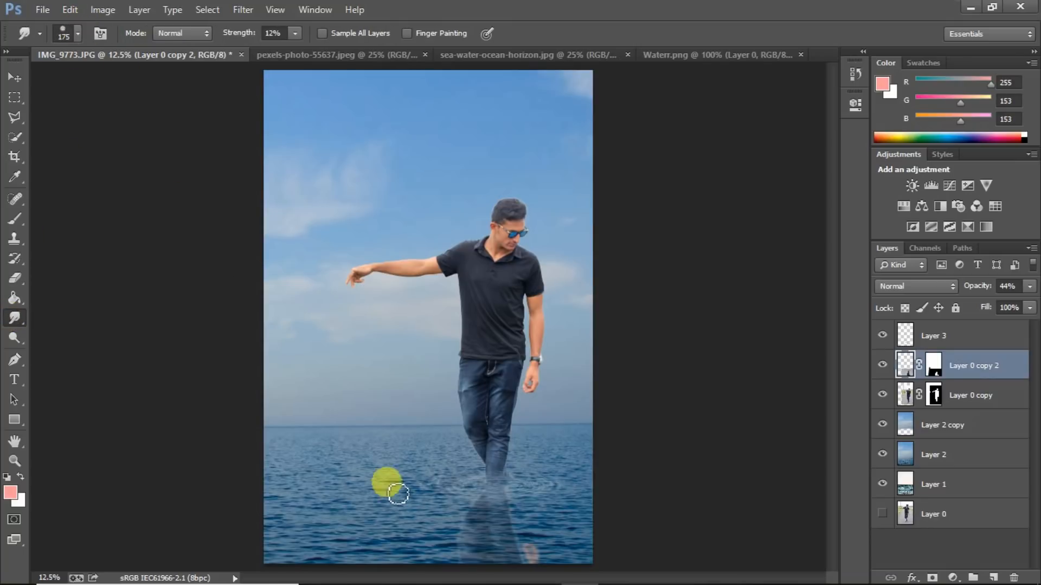
key(bracketright)
key(bracketright)
key(bracketright)
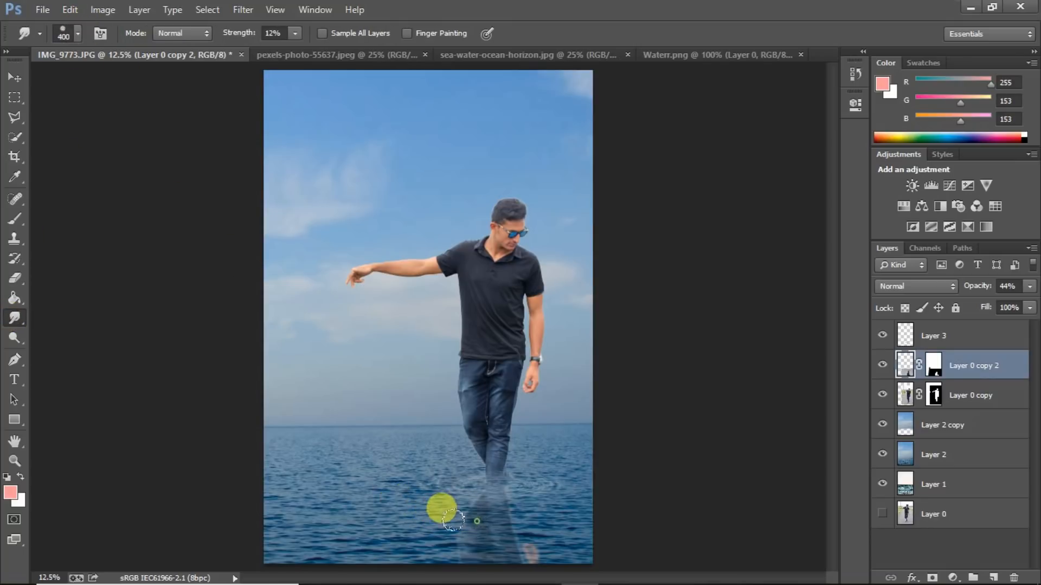
key(bracketright)
mouse_move(497, 530)
mouse_down()
mouse_move(551, 568)
mouse_move(517, 552)
mouse_move(495, 519)
mouse_move(496, 489)
mouse_move(486, 499)
mouse_move(485, 550)
mouse_move(482, 525)
mouse_move(515, 567)
mouse_up()
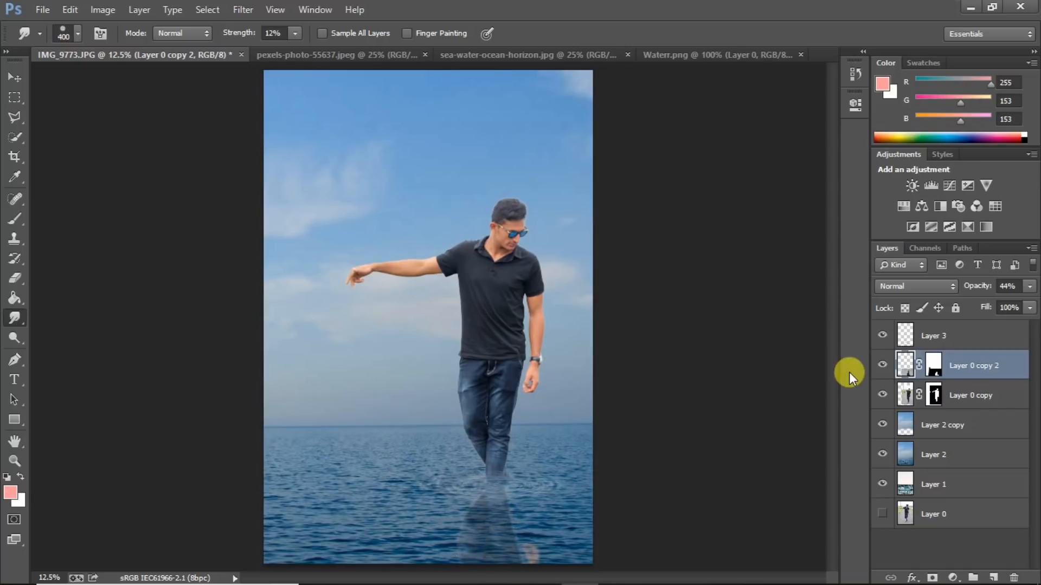
key(ctrl+minus)
key(ctrl+plus)
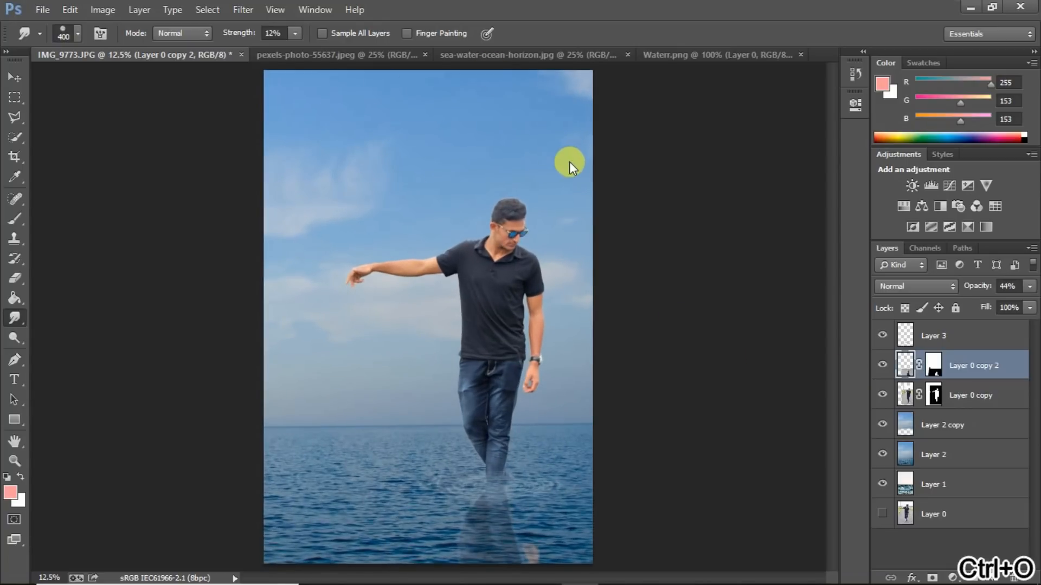
Step: Open water10.png from the Music folder and bring its water splash into the IMG_9773.JPG composite
key(ctrl+o)
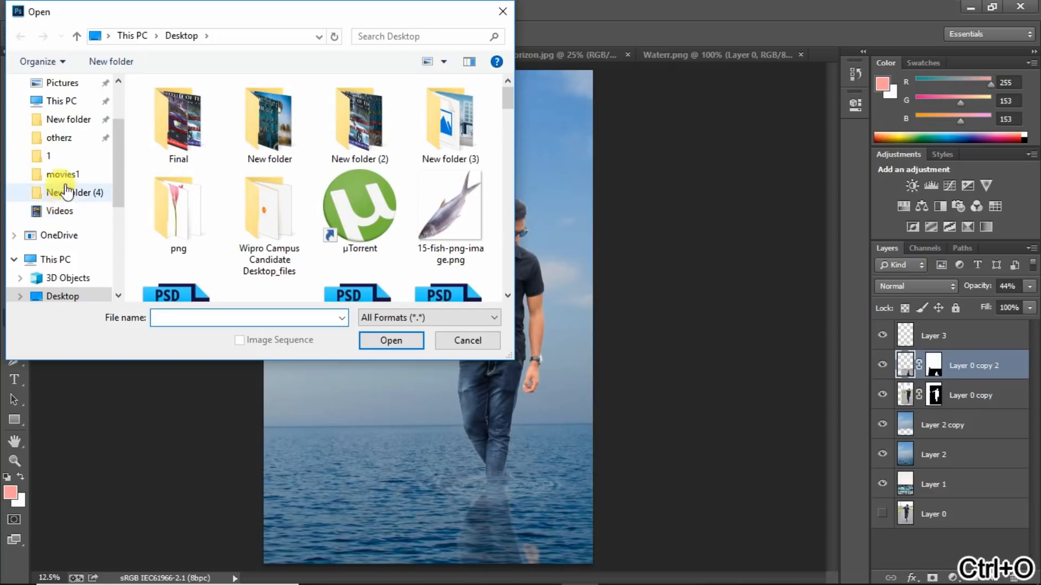
scroll(69, 240, down, 2)
scroll(76, 249, up, 4)
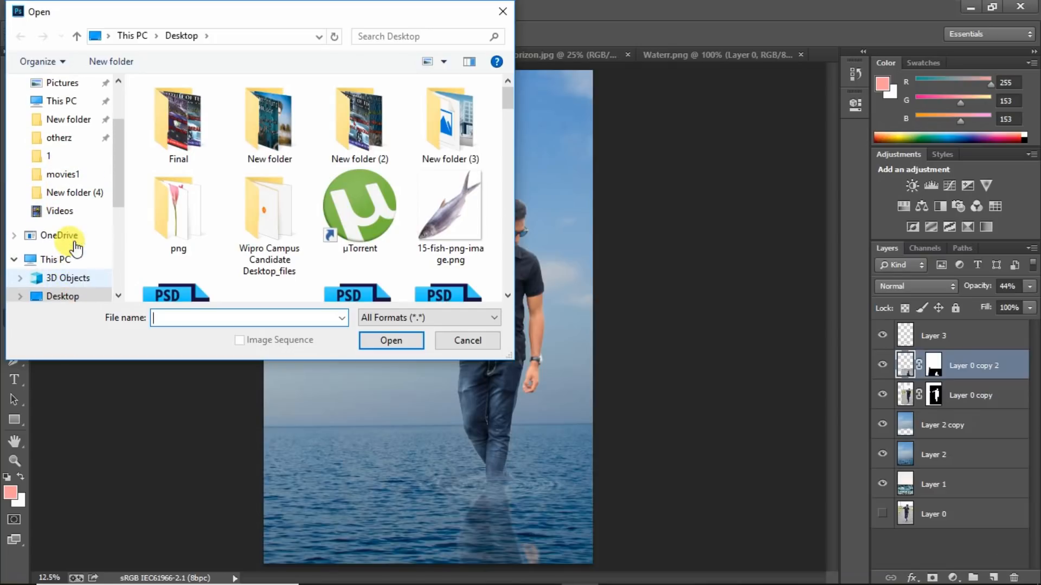
scroll(76, 249, down, 7)
click(74, 262)
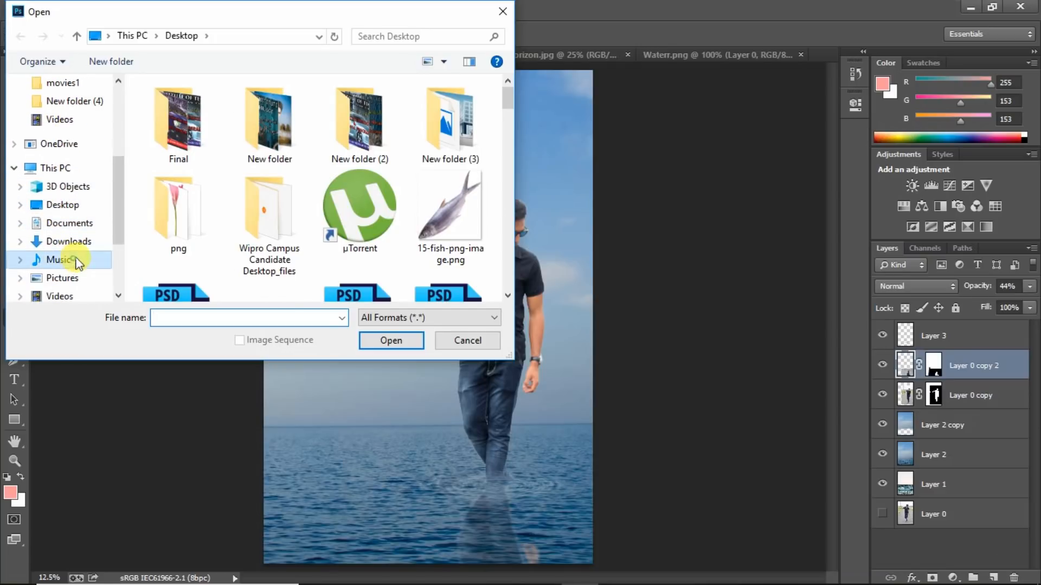
scroll(326, 227, down, 1)
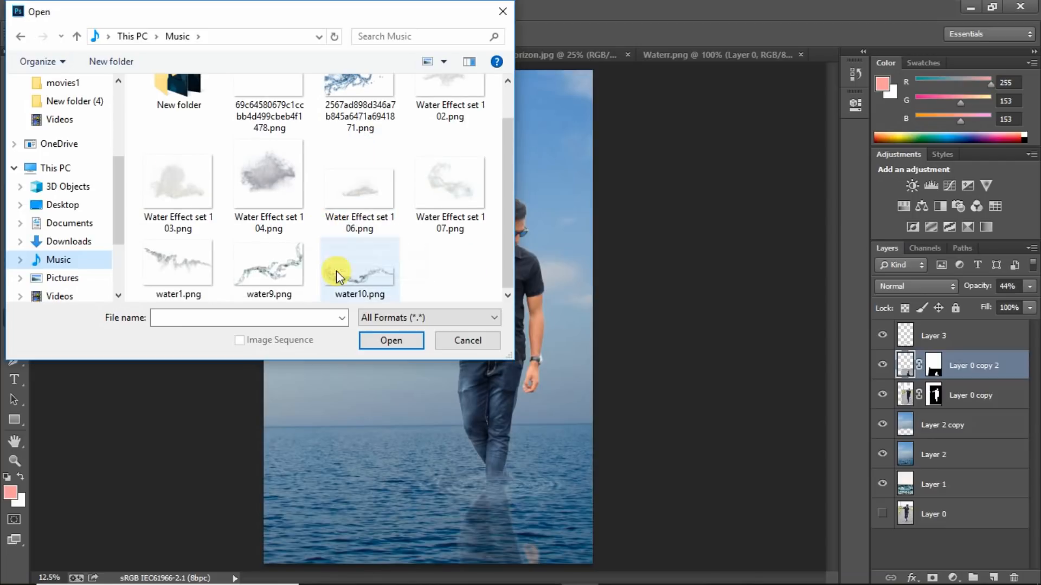
double_click(357, 271)
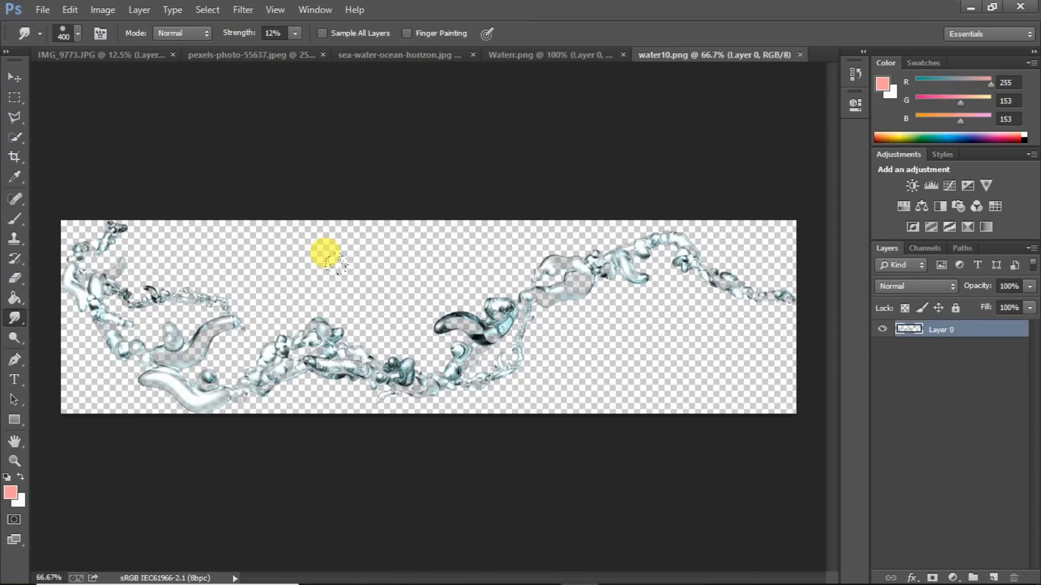
drag(473, 341, 255, 268)
drag(339, 375, 343, 393)
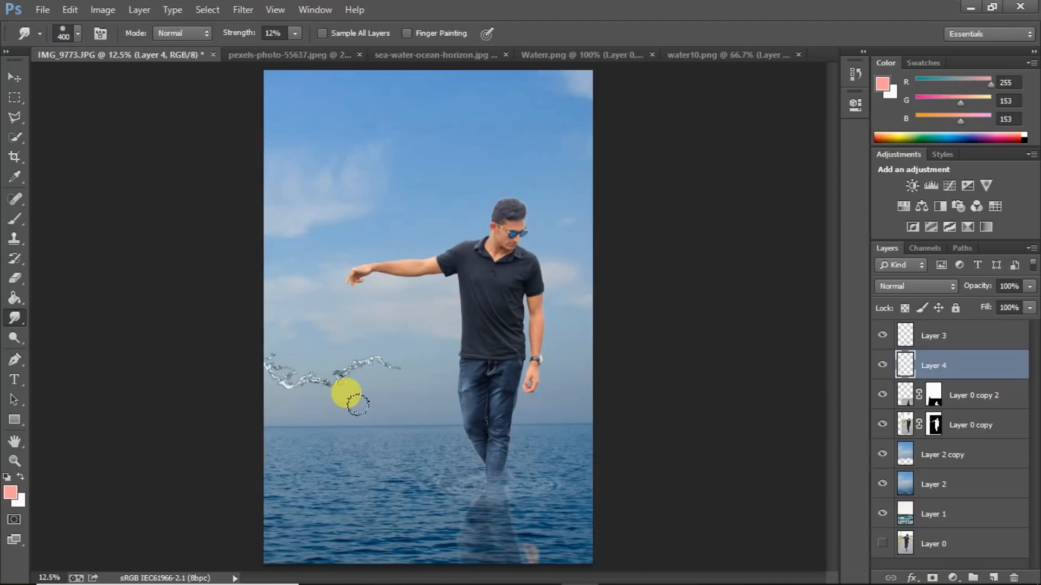
Step: Transform the water splash to about 136% scale and -91° rotation so it hangs vertically from the man's outstretched hand
key(ctrl+t)
drag(415, 343, 328, 244)
drag(347, 387, 344, 247)
drag(347, 445, 372, 458)
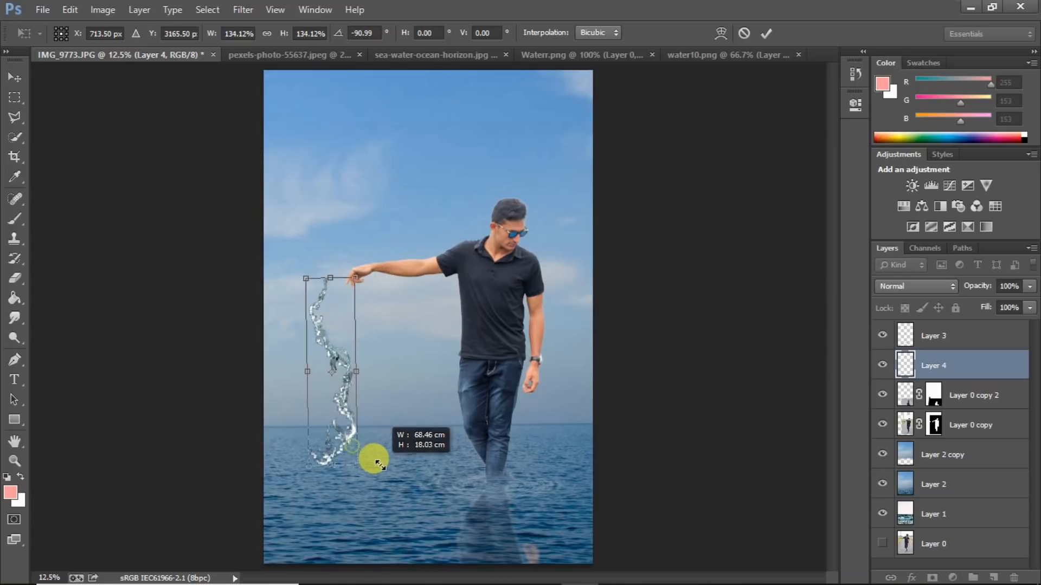
drag(346, 425, 372, 434)
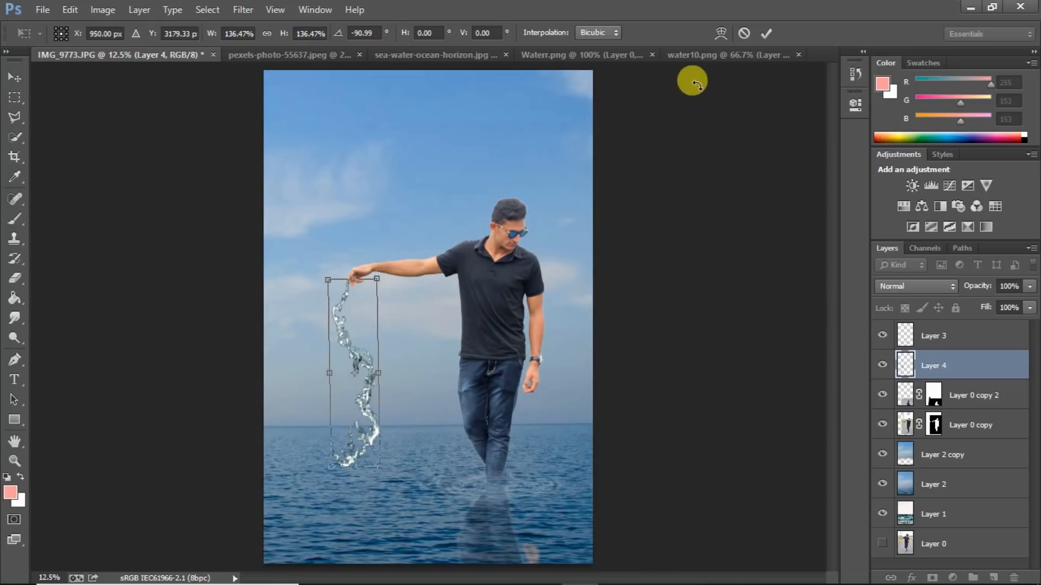
click(766, 33)
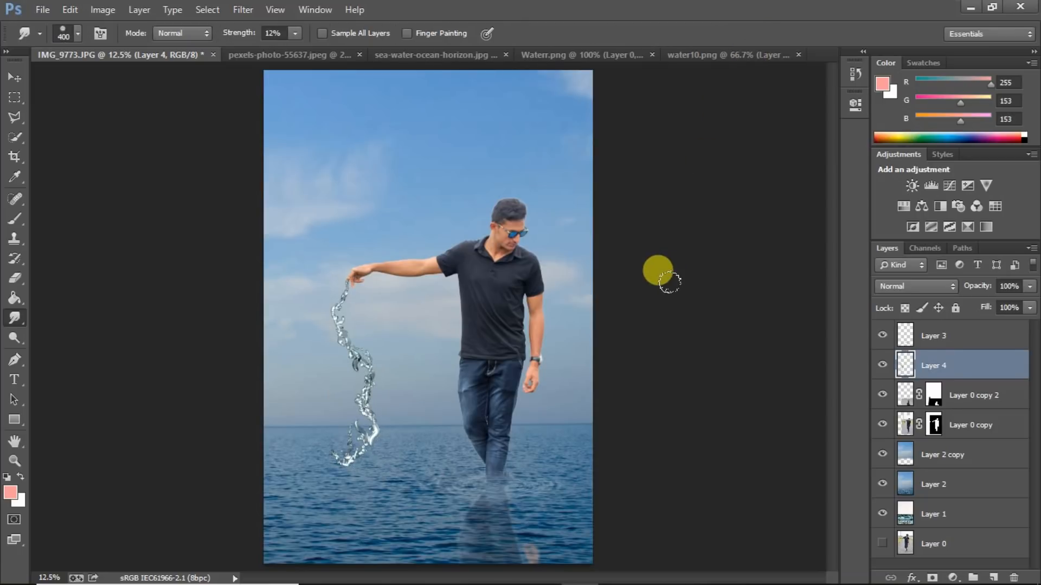
Step: Open water1.png, bring its splash into the IMG_9773.JPG composite, and hide the earlier splash on Layer 4
key(ctrl+o)
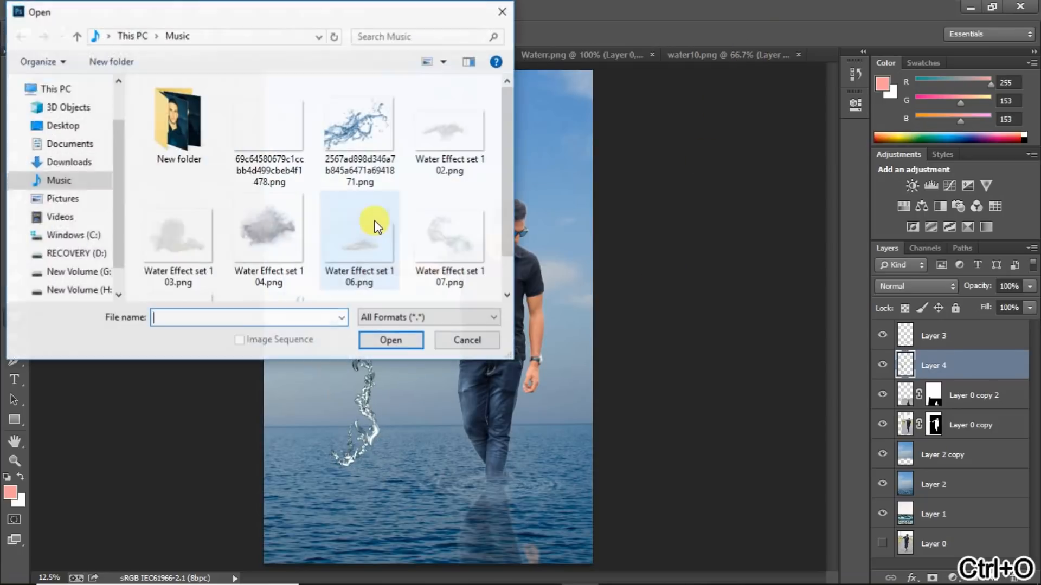
scroll(358, 227, down, 1)
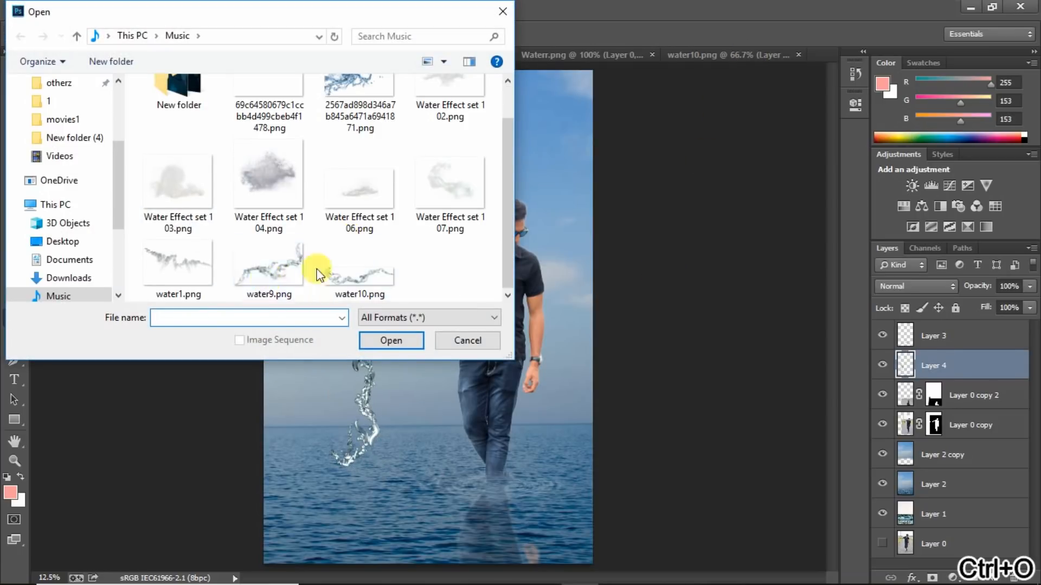
click(179, 261)
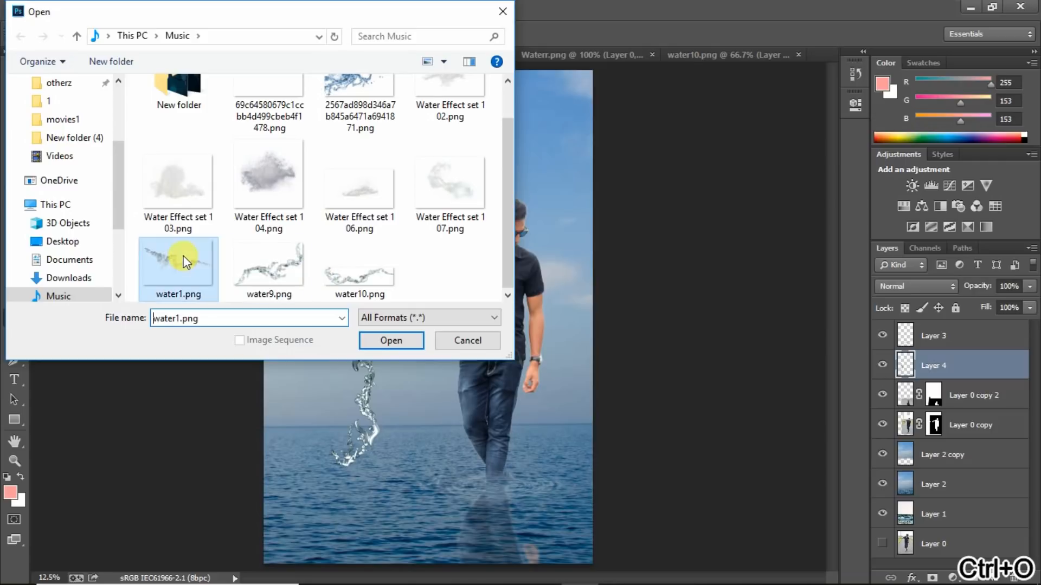
double_click(154, 277)
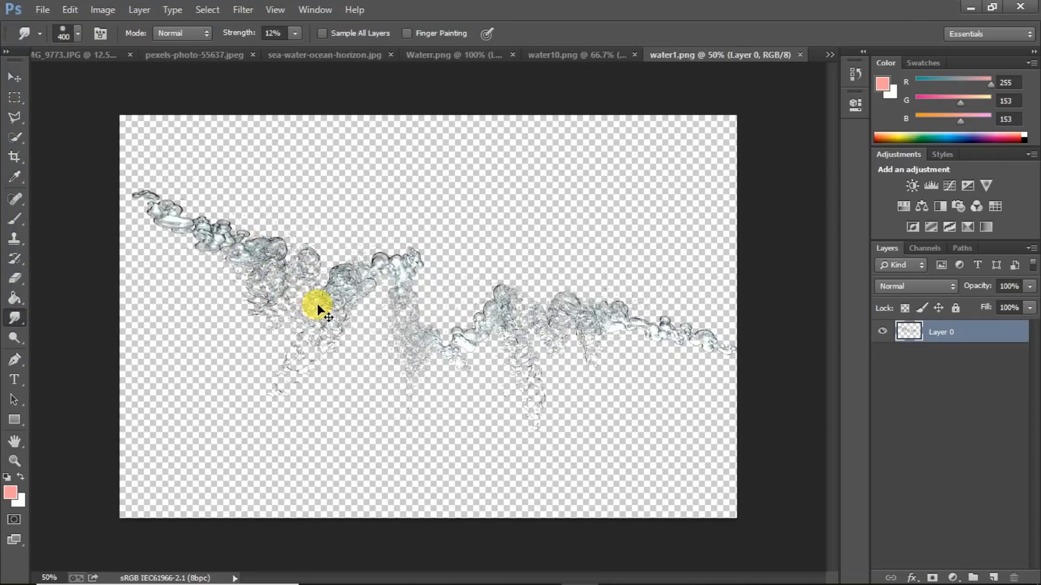
drag(317, 303, 353, 339)
click(882, 396)
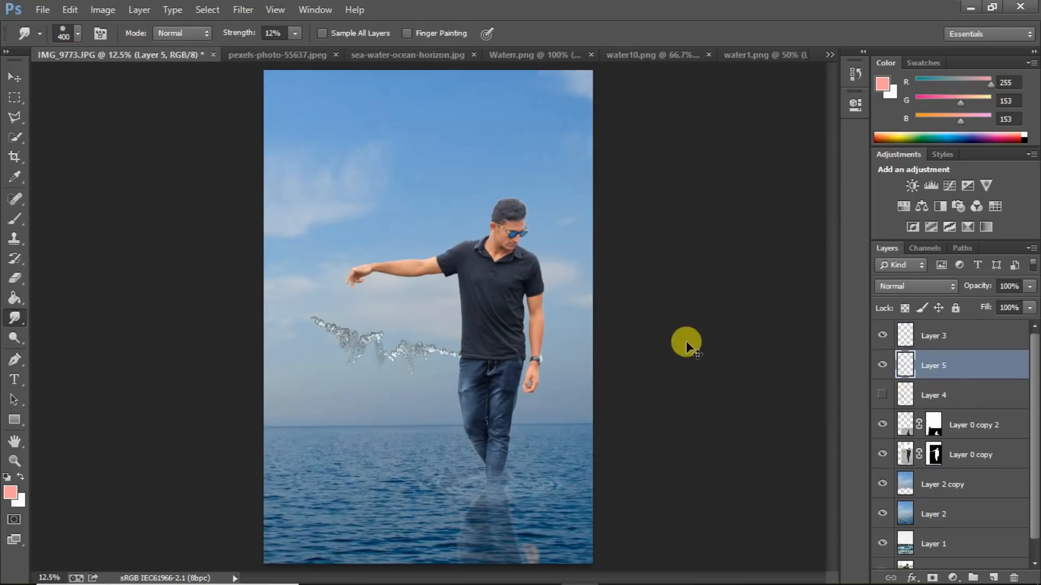
Step: Transform the new splash to about 115% scale and 70° rotation so it falls from the man's hand to the sea
key(ctrl+t)
drag(476, 251, 424, 415)
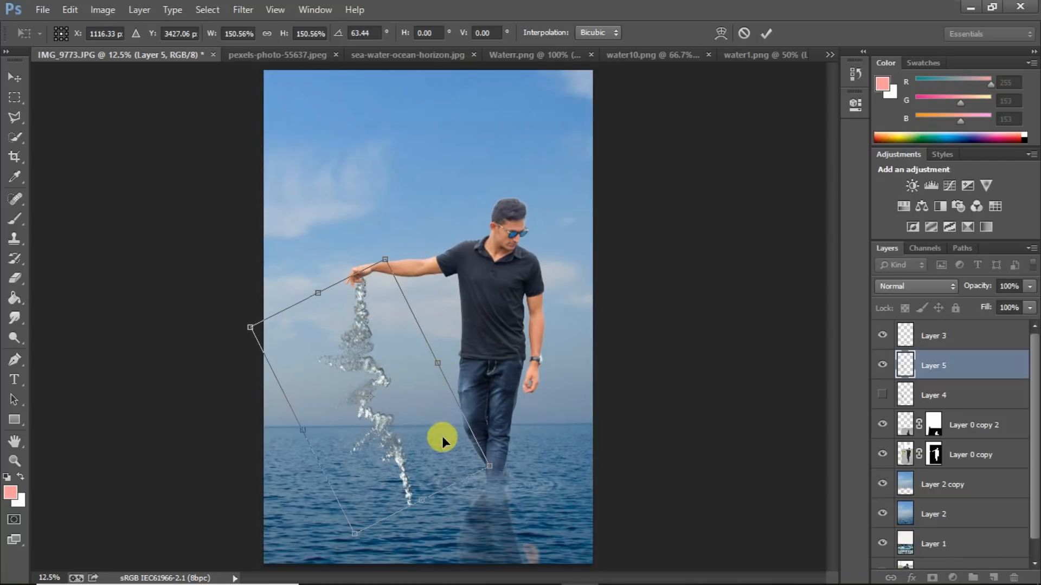
drag(488, 464, 416, 411)
drag(473, 316, 462, 343)
drag(422, 385, 412, 389)
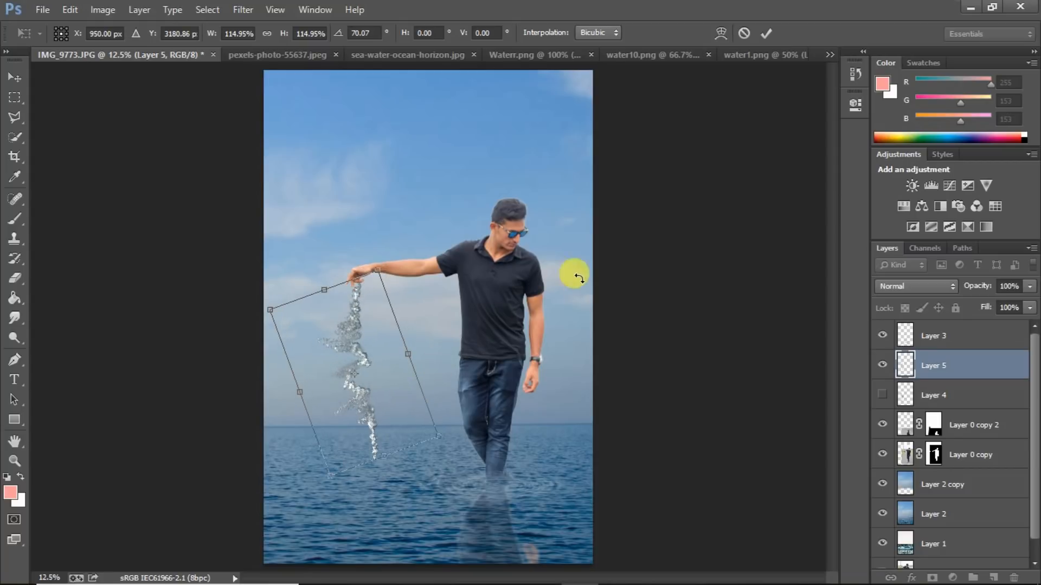
click(765, 33)
Step: Apply a Motion Blur at a 38° angle with a short distance to the falling water on Layer 5
click(239, 10)
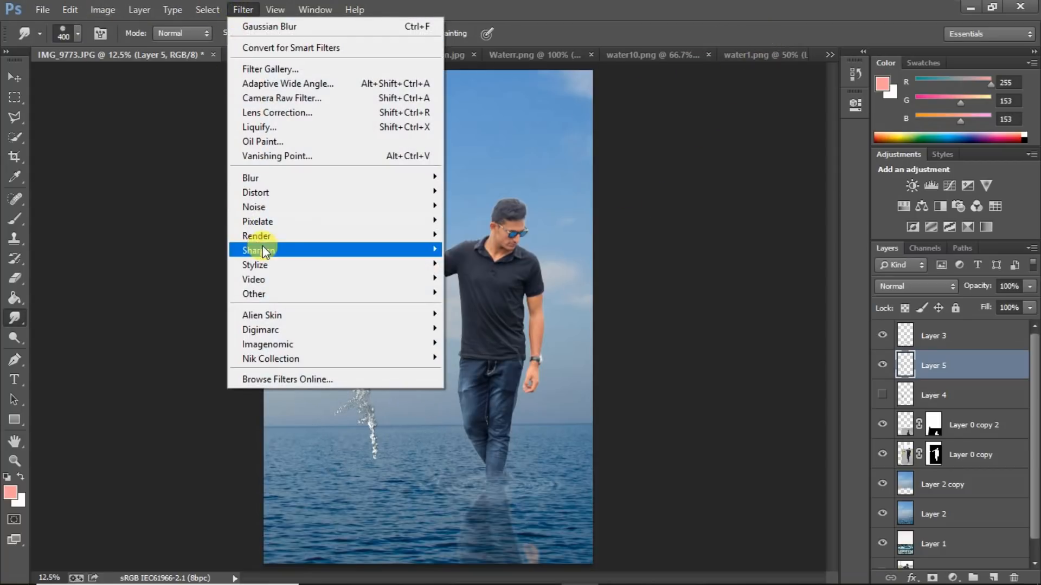
mouse_move(386, 181)
click(496, 315)
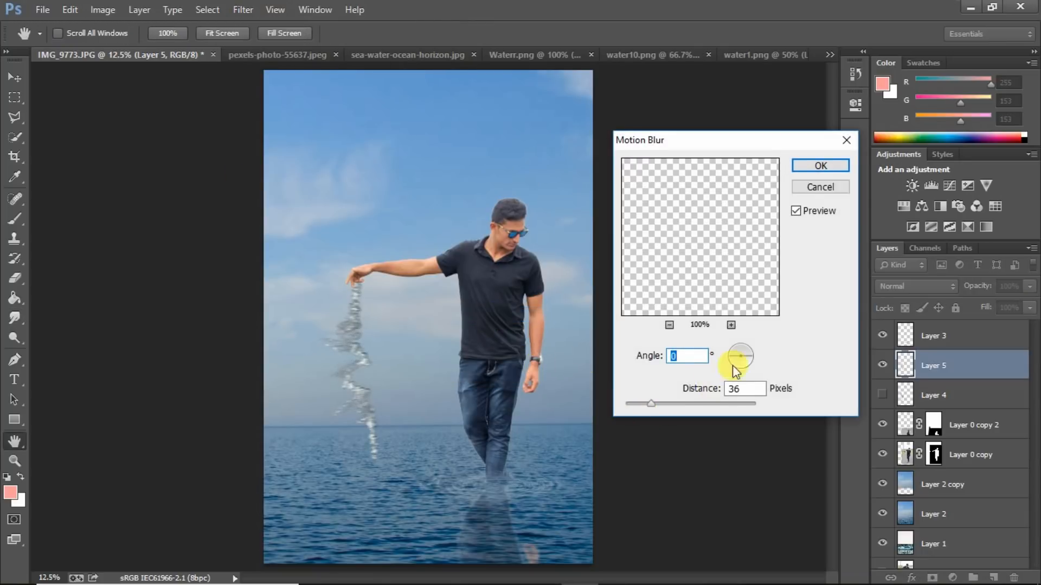
drag(749, 357, 745, 377)
mouse_move(652, 406)
mouse_down()
mouse_move(639, 405)
mouse_move(674, 409)
mouse_move(654, 405)
mouse_up()
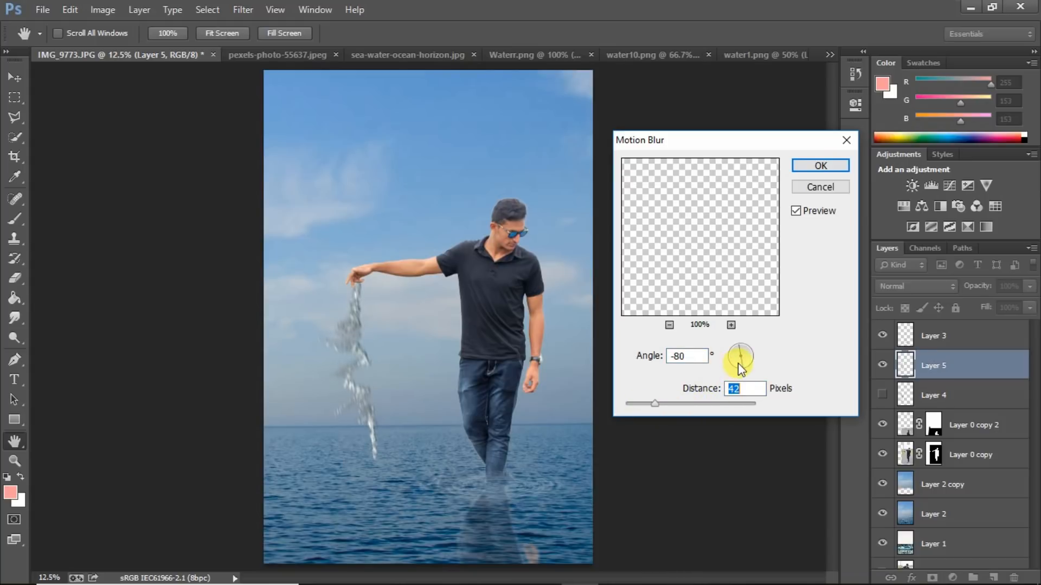
drag(734, 359, 718, 372)
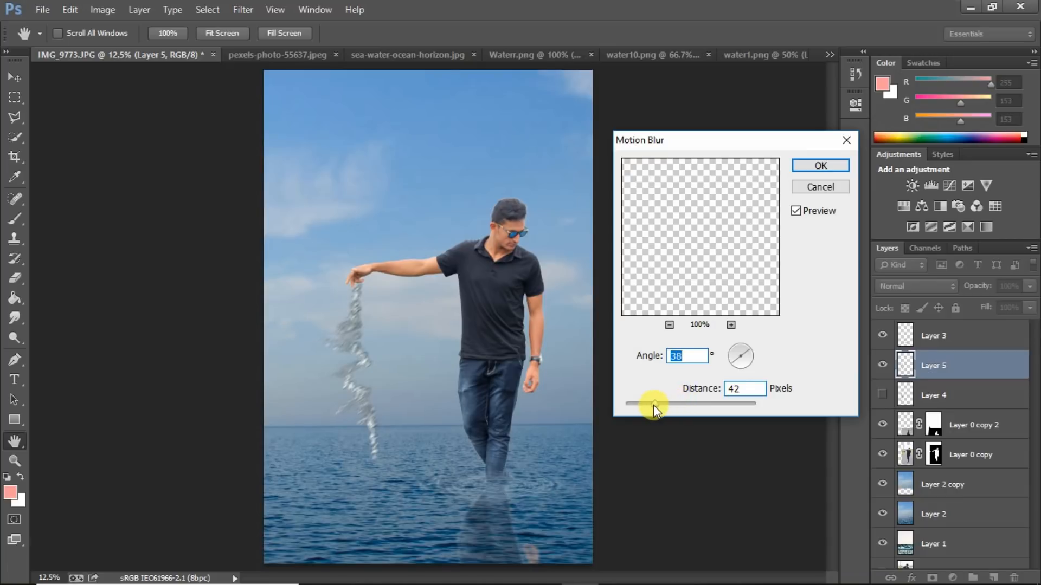
drag(642, 406, 640, 407)
click(802, 165)
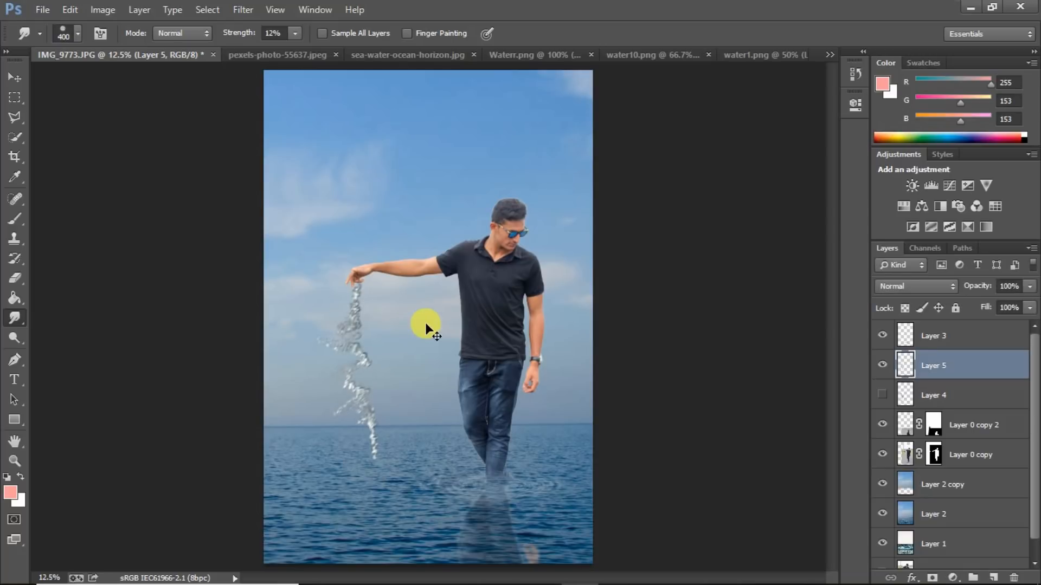
Step: Narrow the falling water to about 74% width and reduce its layer opacity to 35%
key(ctrl+t)
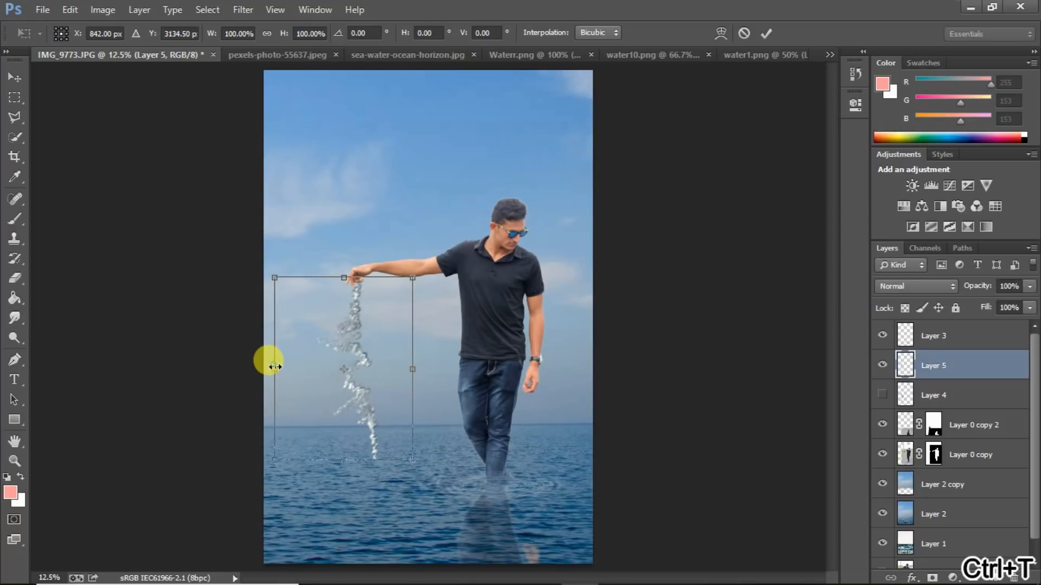
drag(275, 367, 292, 378)
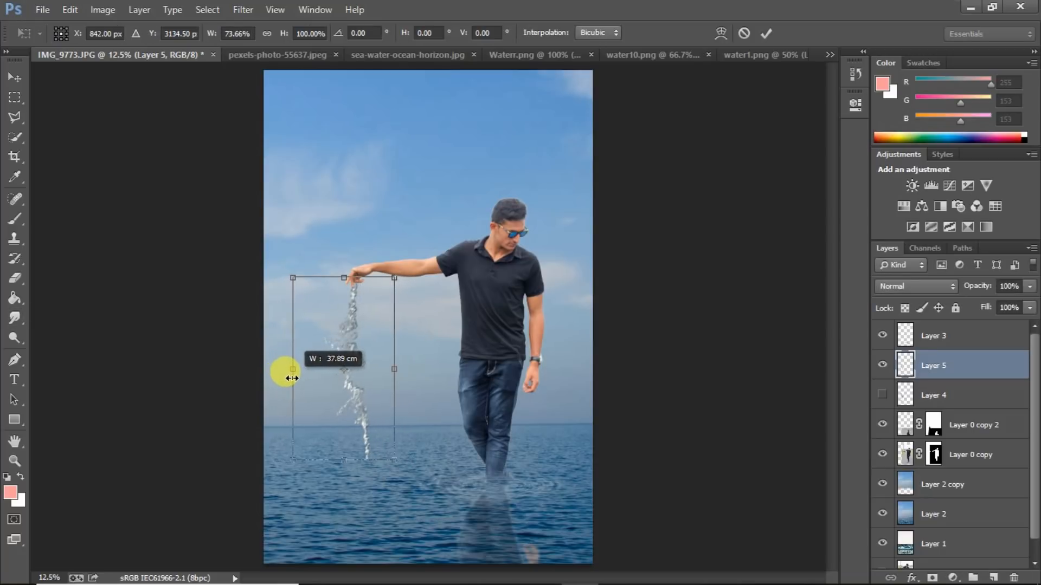
click(766, 33)
key(r)
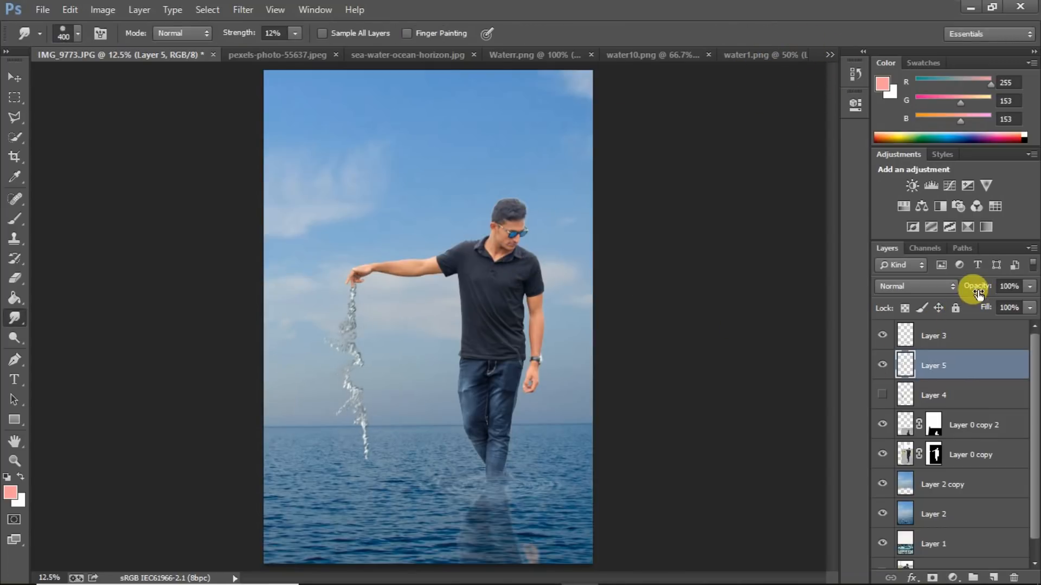
drag(976, 286, 929, 278)
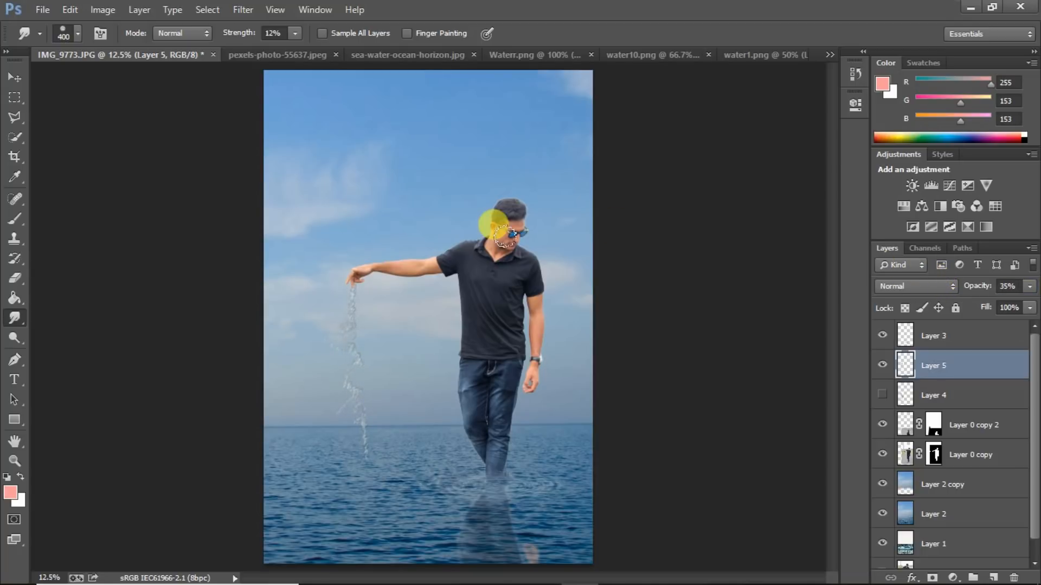
Step: Open Water Effect set 1 04.png and shift the splash up and to the left within its canvas
key(ctrl+o)
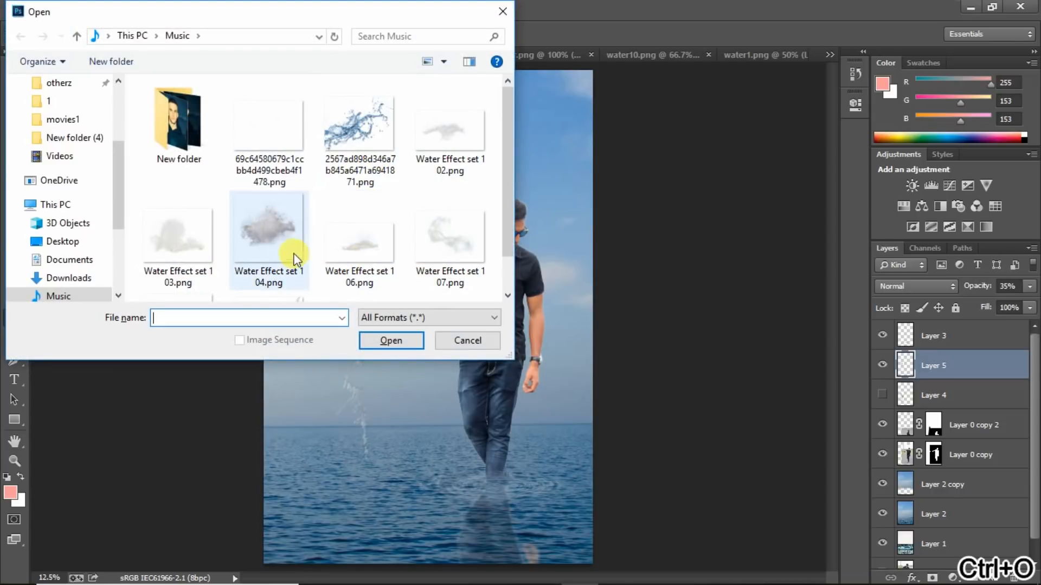
double_click(280, 245)
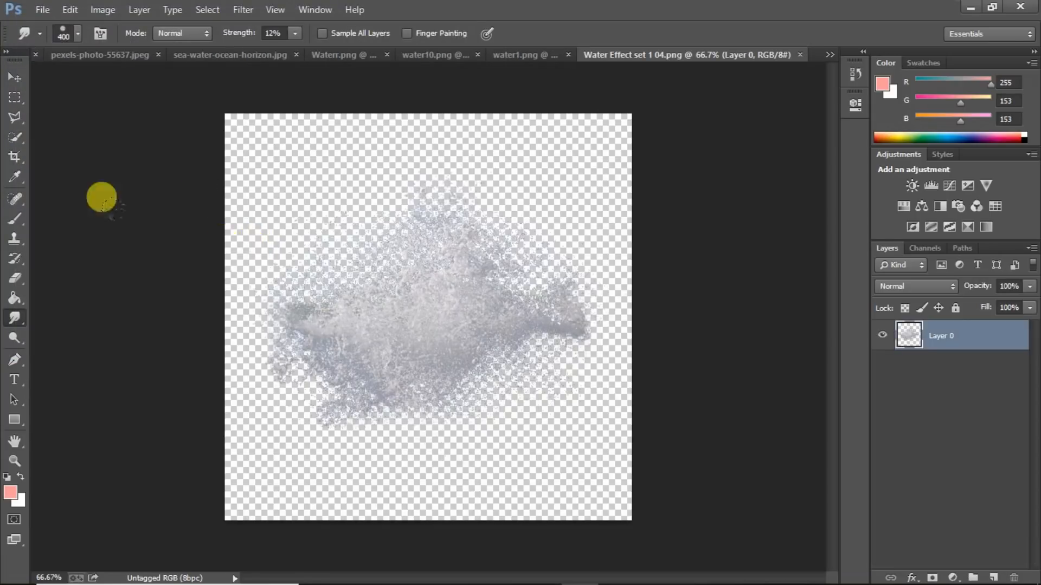
click(15, 73)
drag(435, 355, 388, 344)
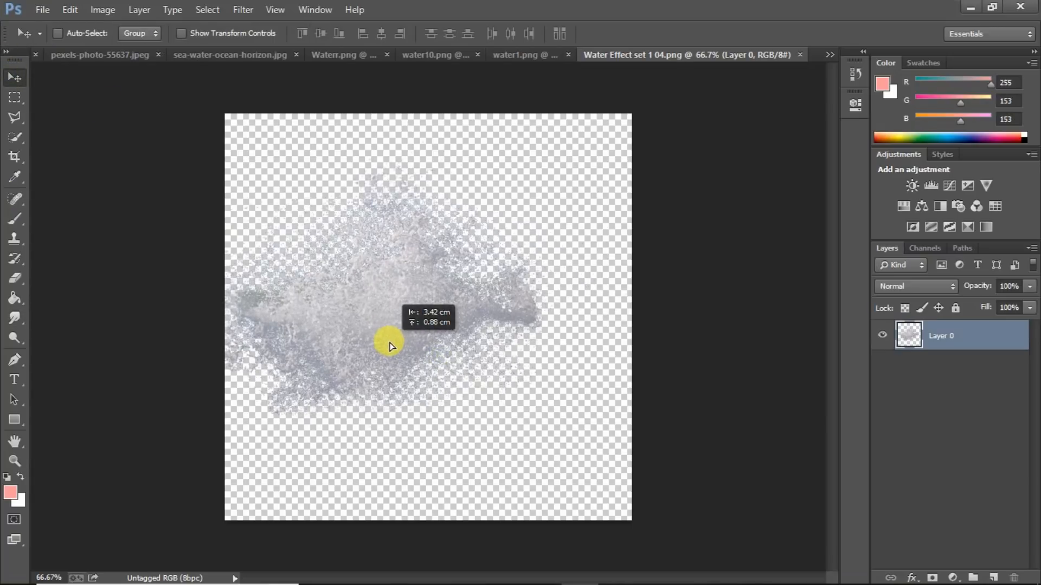
Step: Close the water1.png and water10.png documents and bring the cloud-like splash into the IMG_9773.JPG composite
click(562, 56)
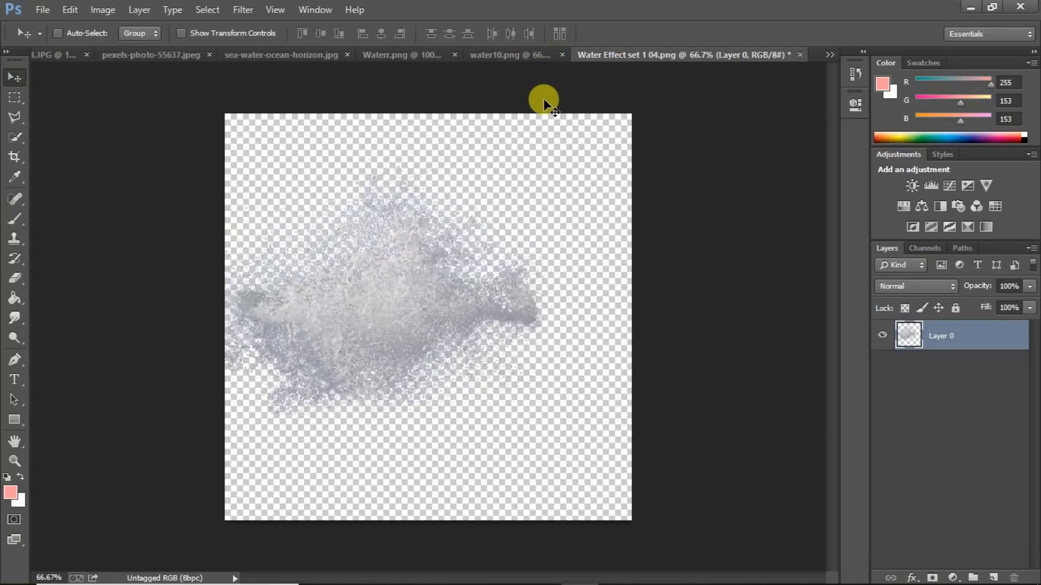
click(562, 54)
drag(434, 298, 289, 326)
Step: Scale the splash on Layer 6 to about 159% and place it where the falling water meets the sea
drag(341, 482, 416, 527)
key(ctrl+t)
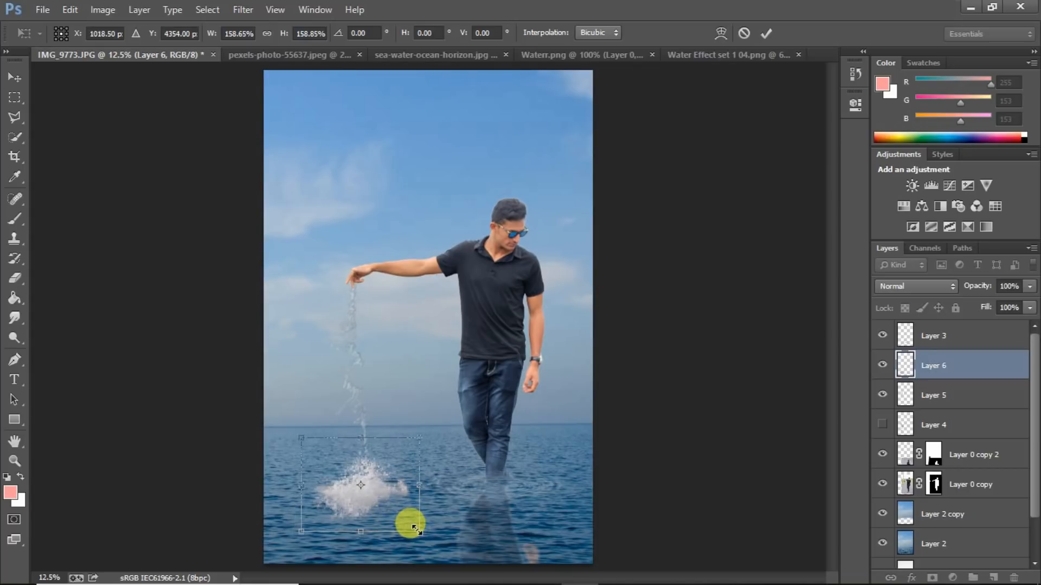
click(765, 33)
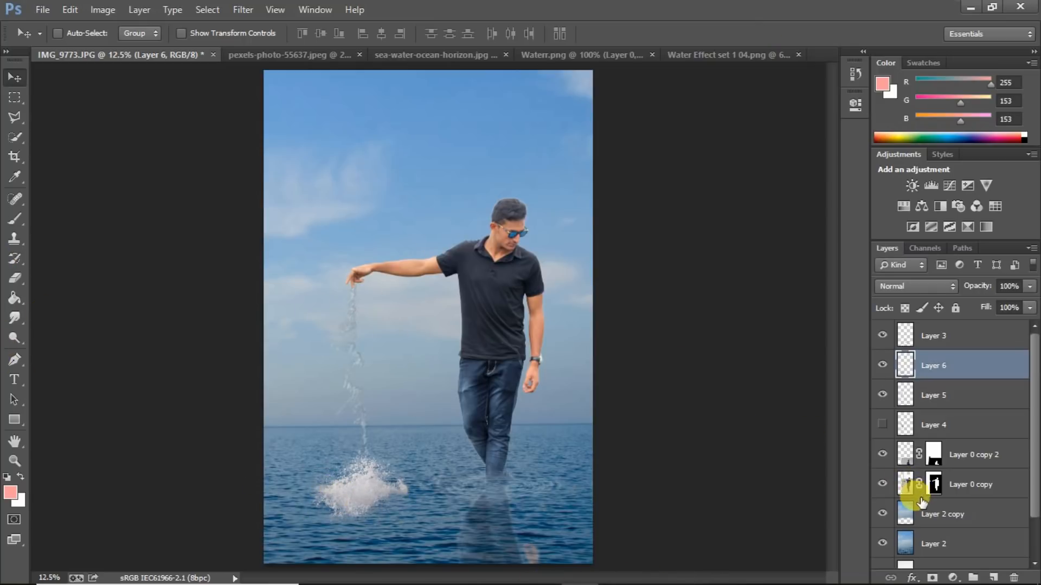
Step: Erase the lower part and side edges of the splash on Layer 6 with a large soft eraser
click(13, 283)
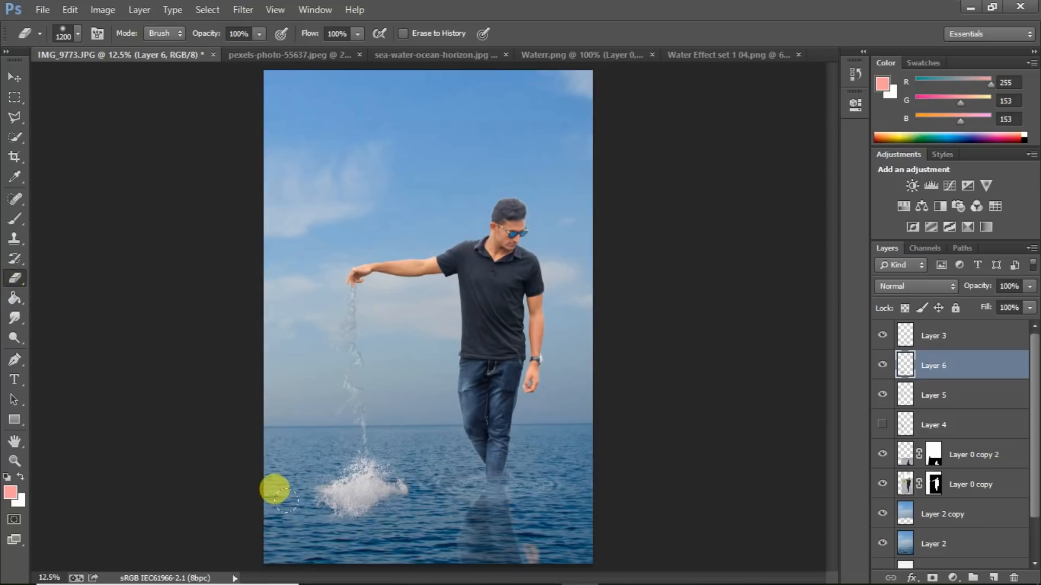
mouse_move(301, 512)
mouse_down()
mouse_move(339, 504)
mouse_move(284, 506)
mouse_move(366, 513)
mouse_move(401, 498)
mouse_up()
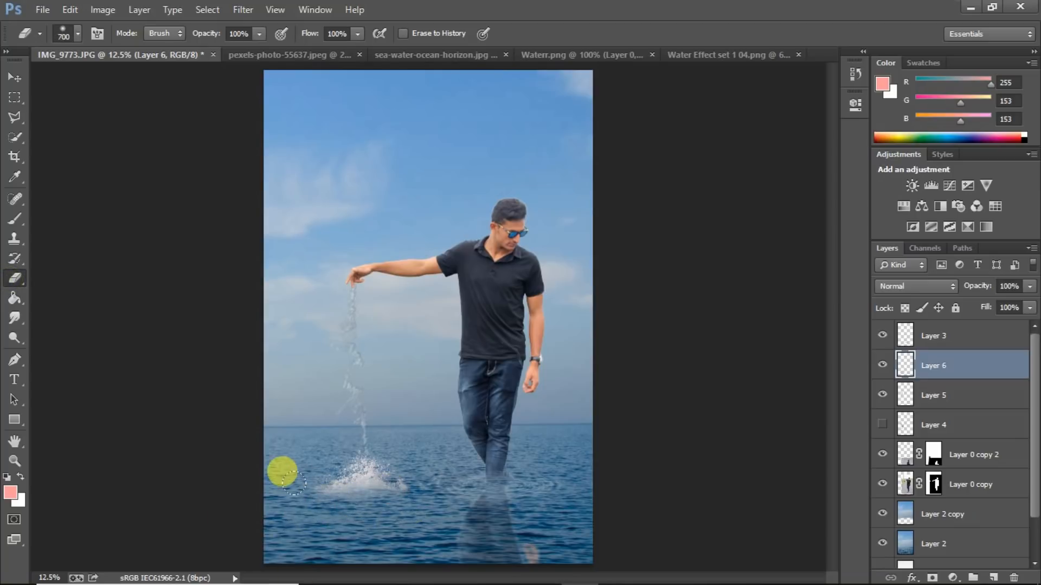
drag(304, 484, 337, 523)
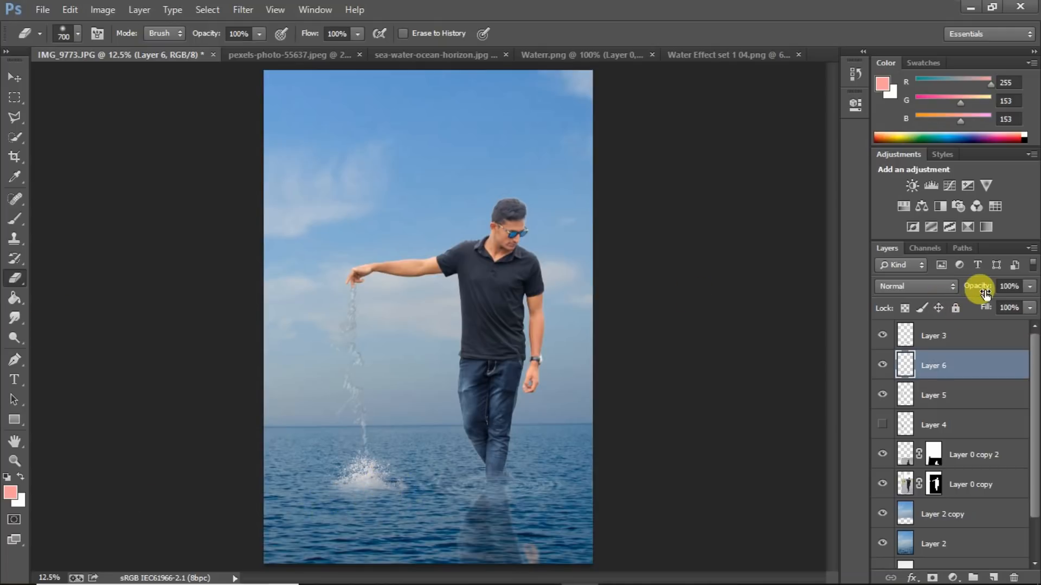
Step: Reduce the splash layer's opacity to 69% and nudge the splash slightly into line with the falling water
drag(980, 287, 962, 293)
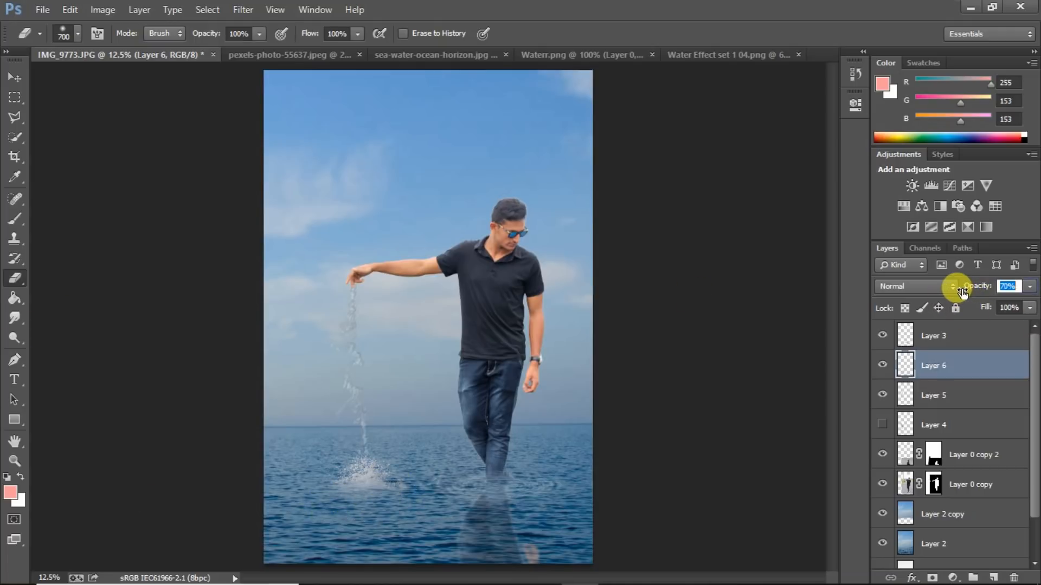
click(13, 76)
mouse_move(418, 435)
mouse_down()
mouse_move(408, 451)
mouse_move(411, 441)
mouse_up()
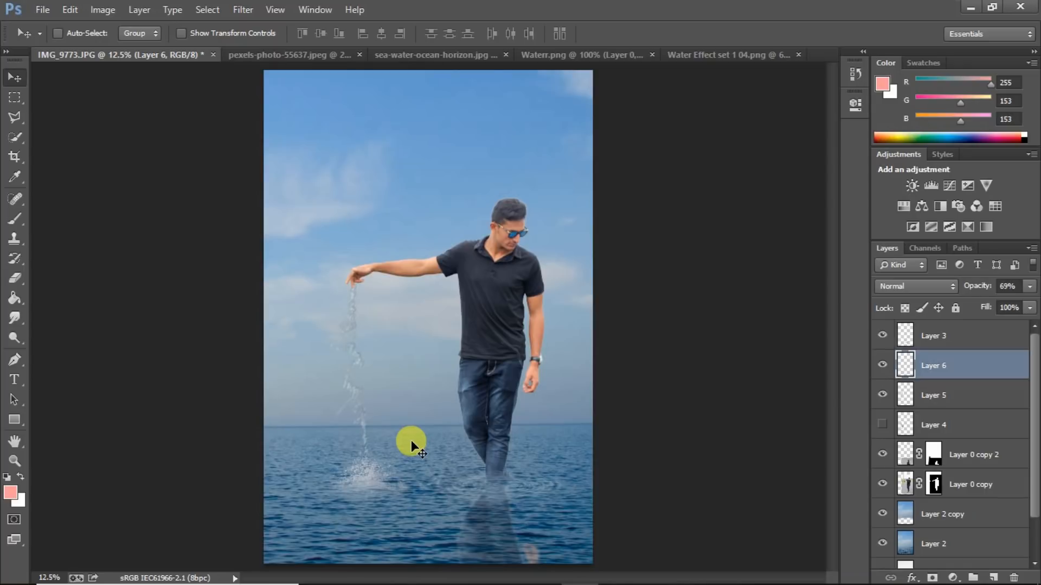
Step: Flatten the composite into a single Background layer, discarding the hidden layer
key(ctrl+minus)
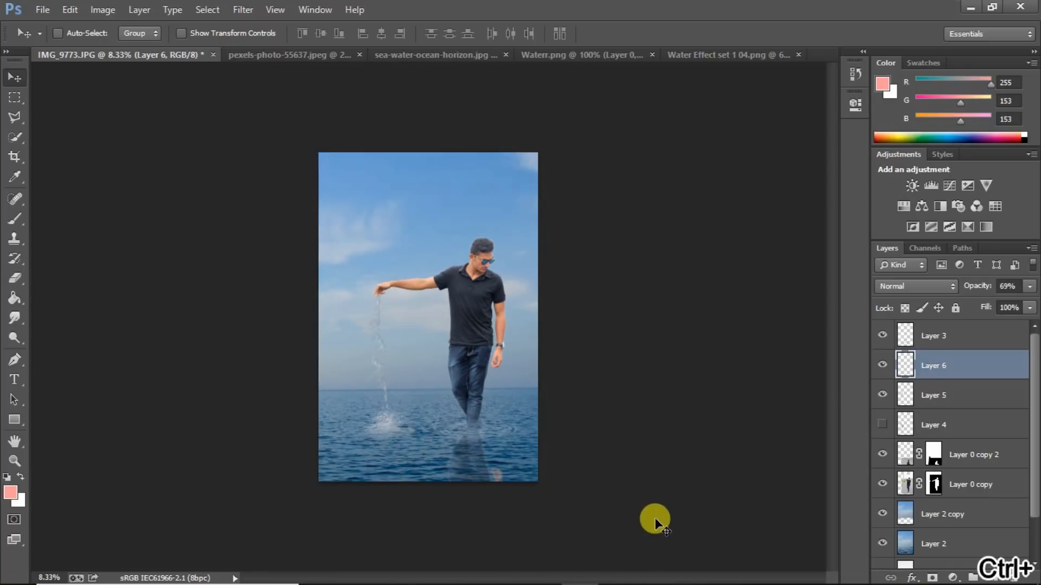
right_click(944, 533)
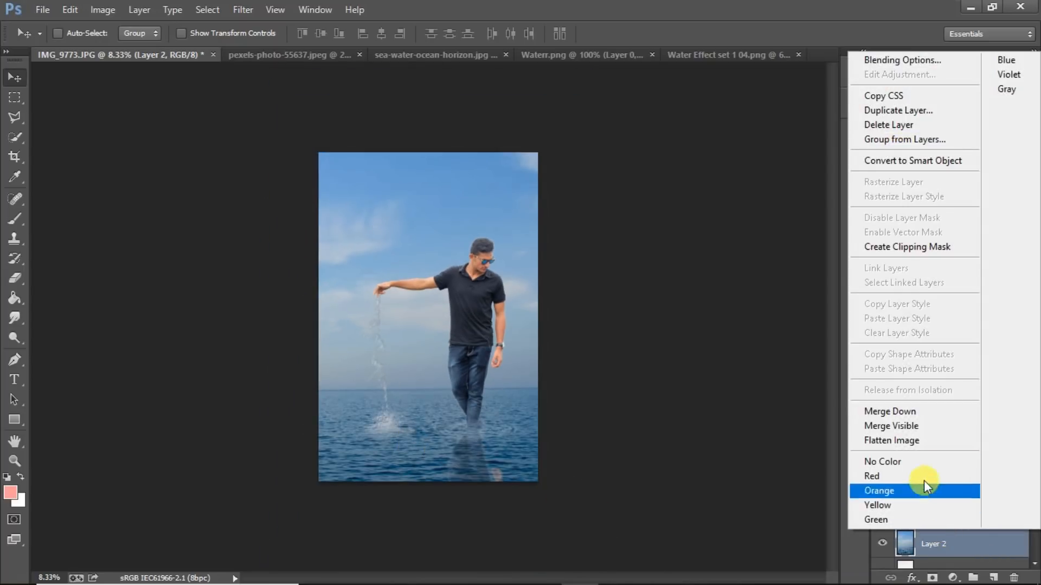
click(900, 440)
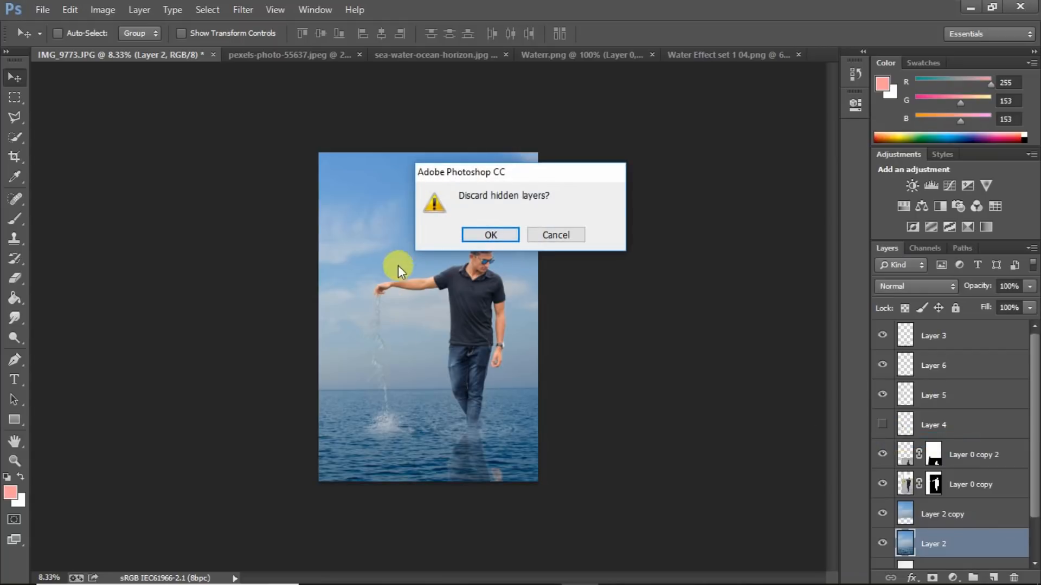
click(489, 232)
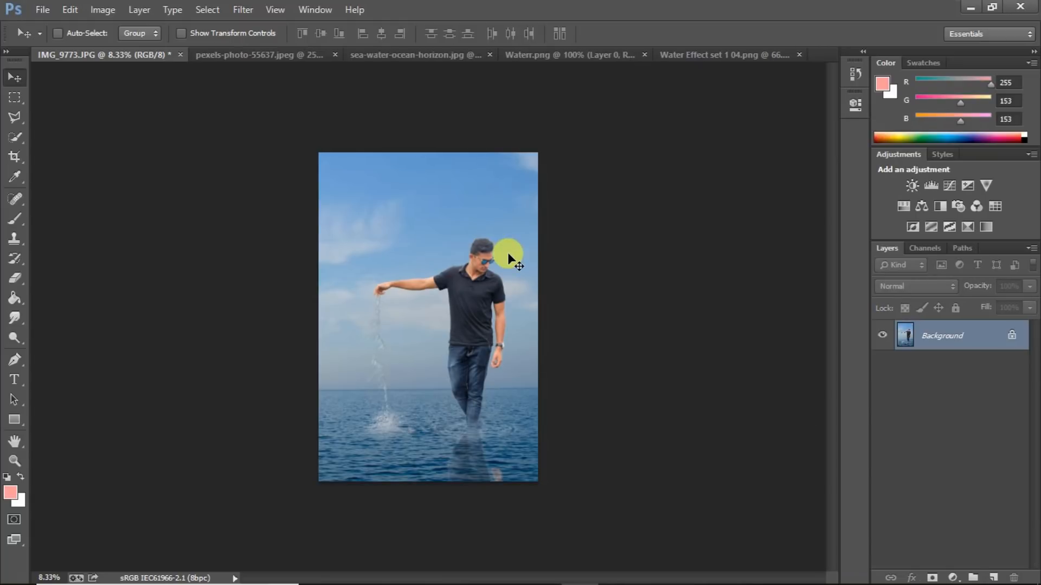
Step: Apply a Selective Color adjustment that lowers Black in the Reds to about -57% with the Absolute method
key(ctrl+plus)
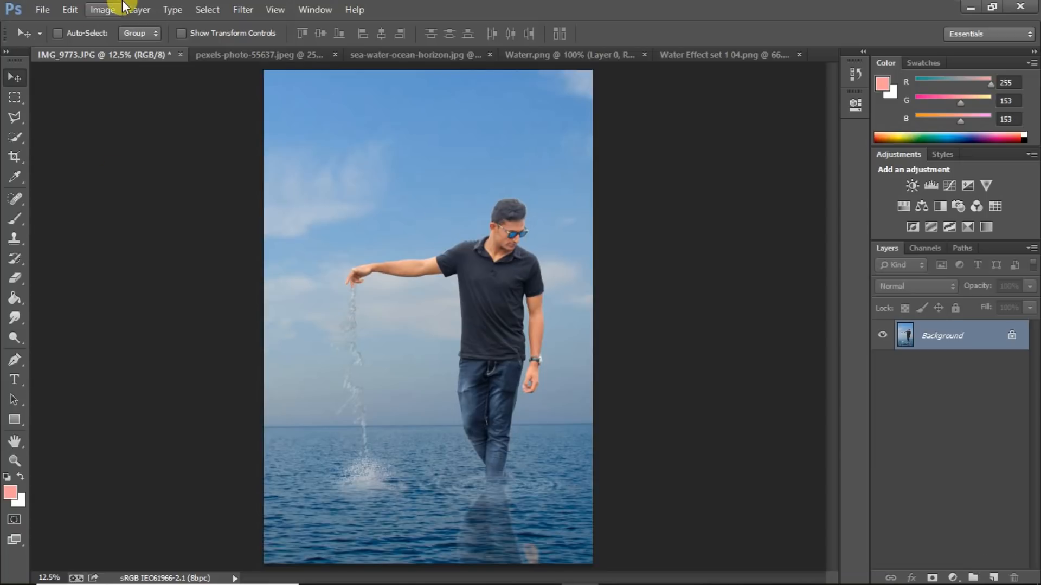
click(102, 9)
mouse_move(155, 55)
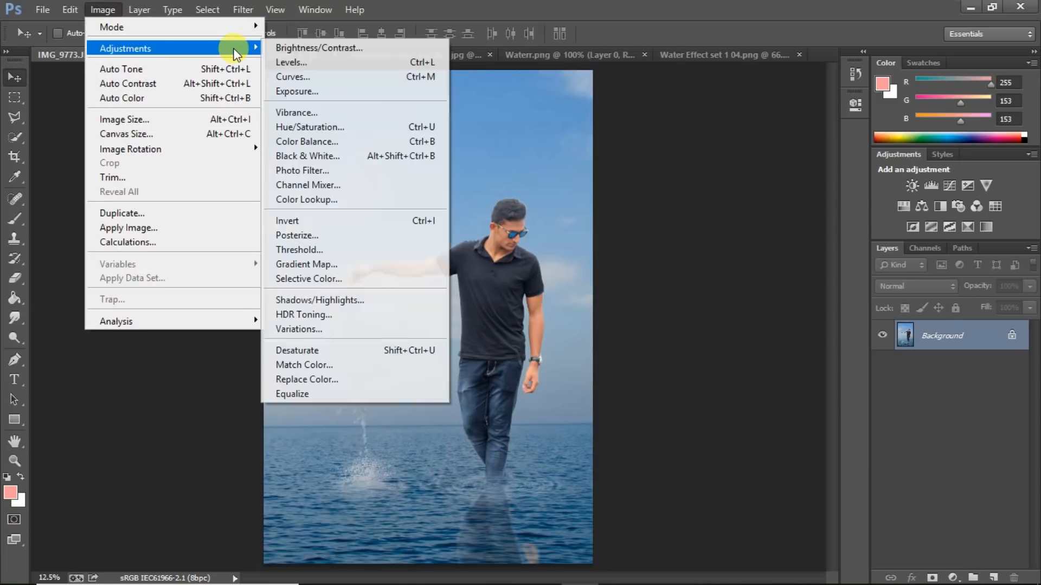
click(293, 279)
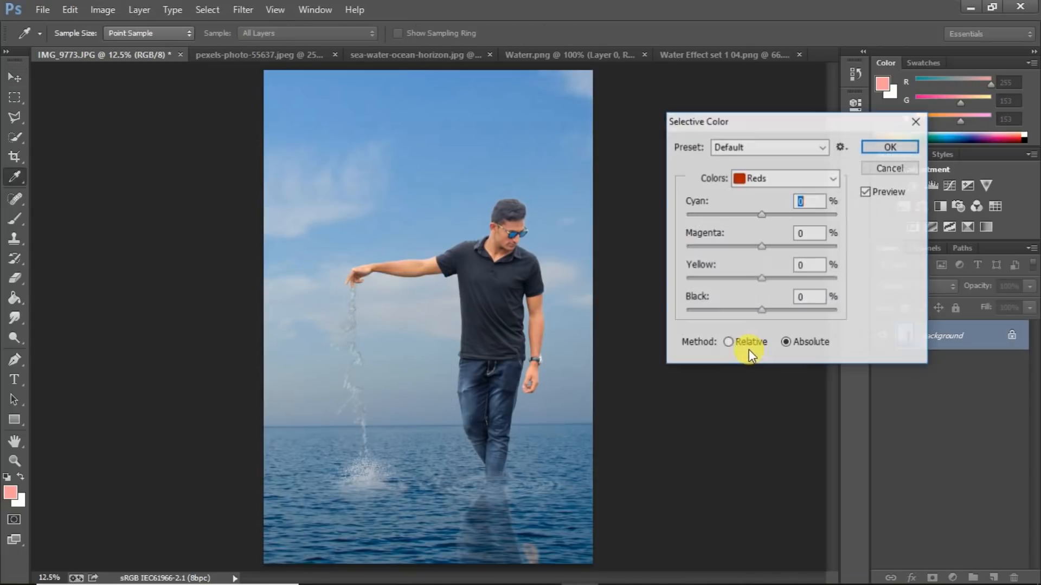
drag(731, 319, 721, 317)
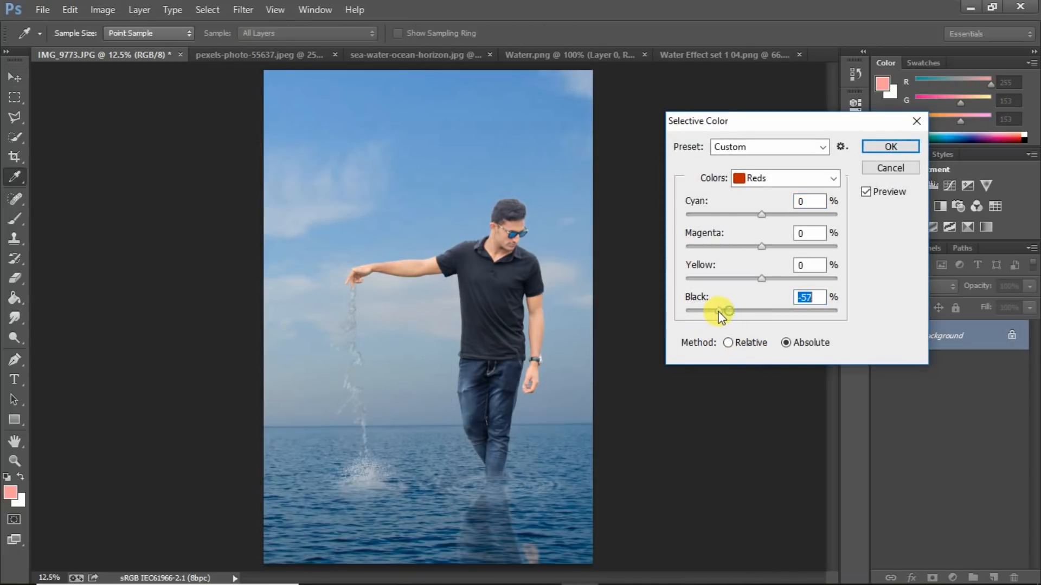
click(889, 147)
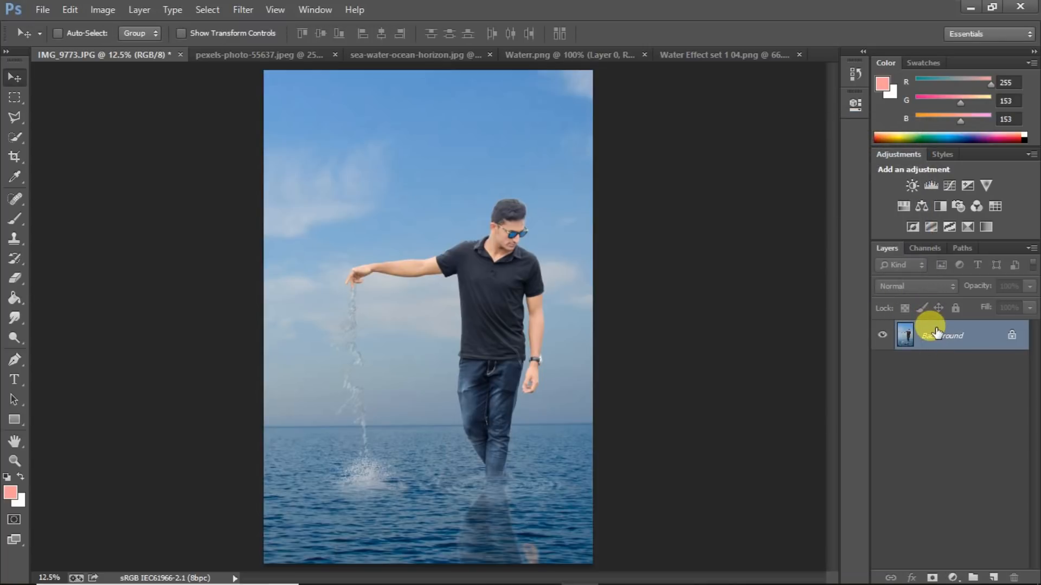
Step: Duplicate the flattened Background layer and open the copy in the Camera Raw filter
key(ctrl+j)
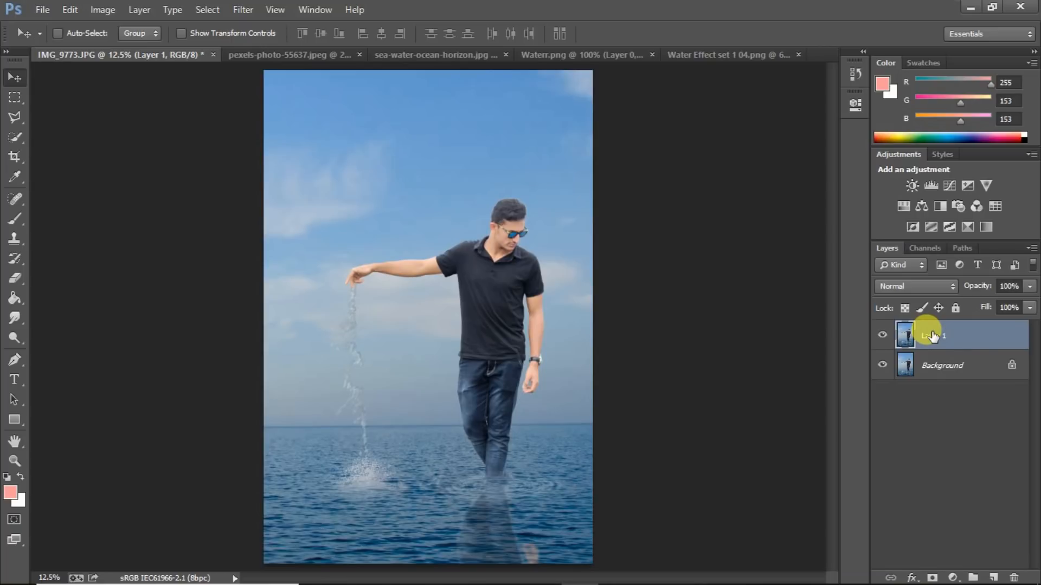
key(ctrl+shift+a)
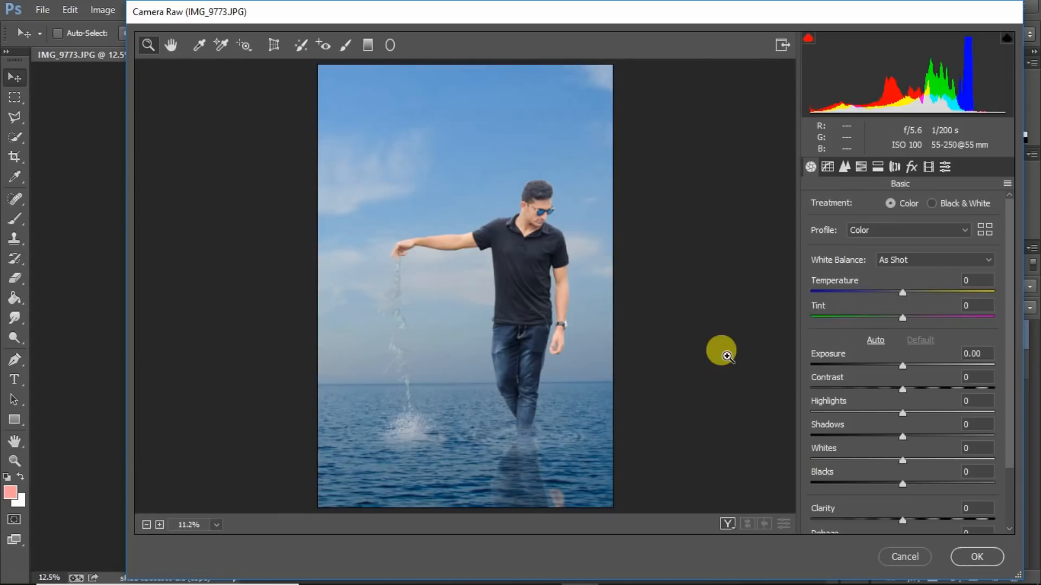
Step: Adjust the basic tones to Exposure +0.10, Contrast -3, Highlights -8, Shadows +50 and Blacks -59
click(971, 355)
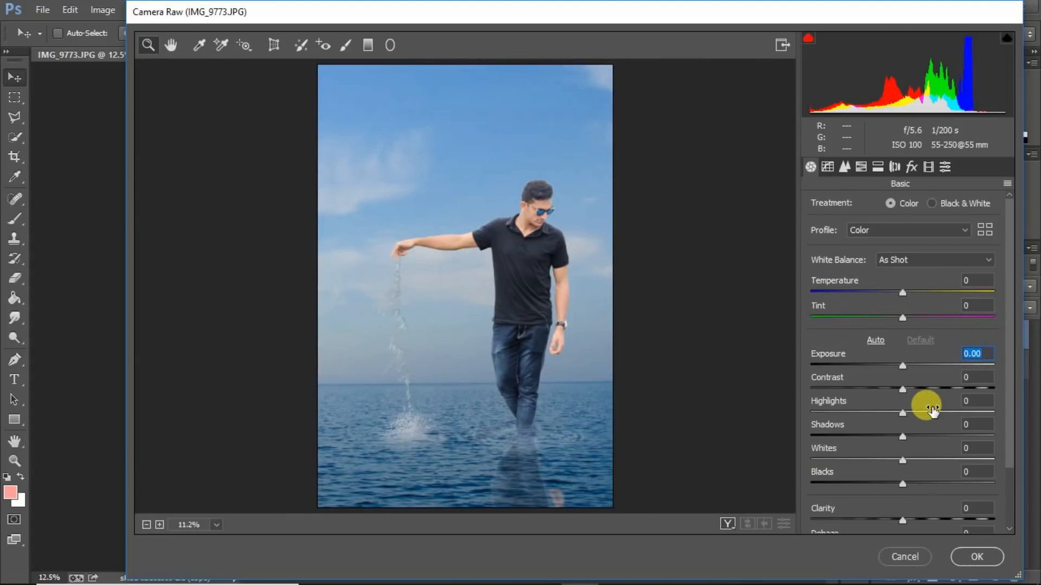
key(Up)
key(Up)
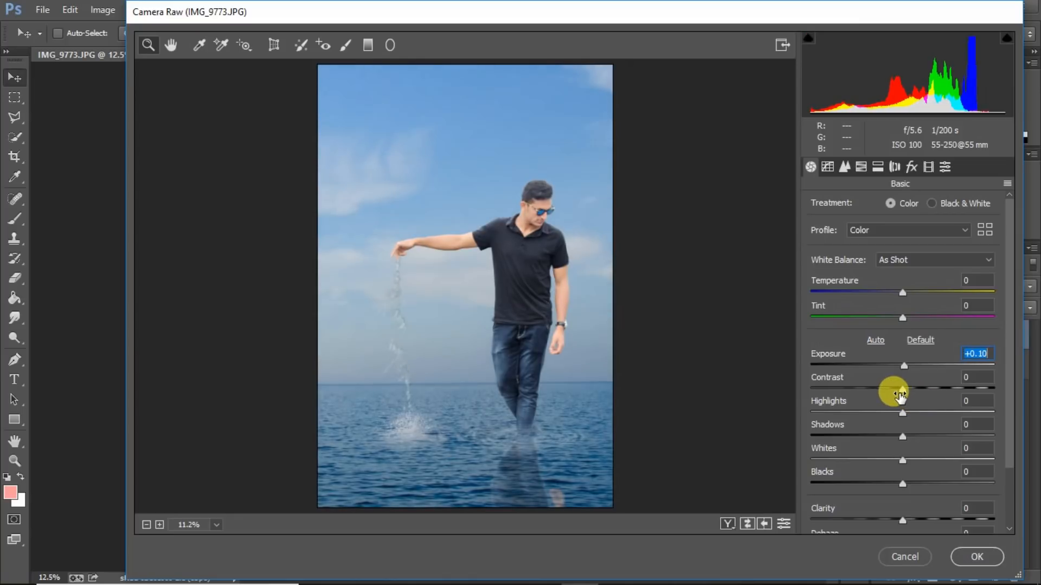
key(Down)
key(Up)
click(899, 388)
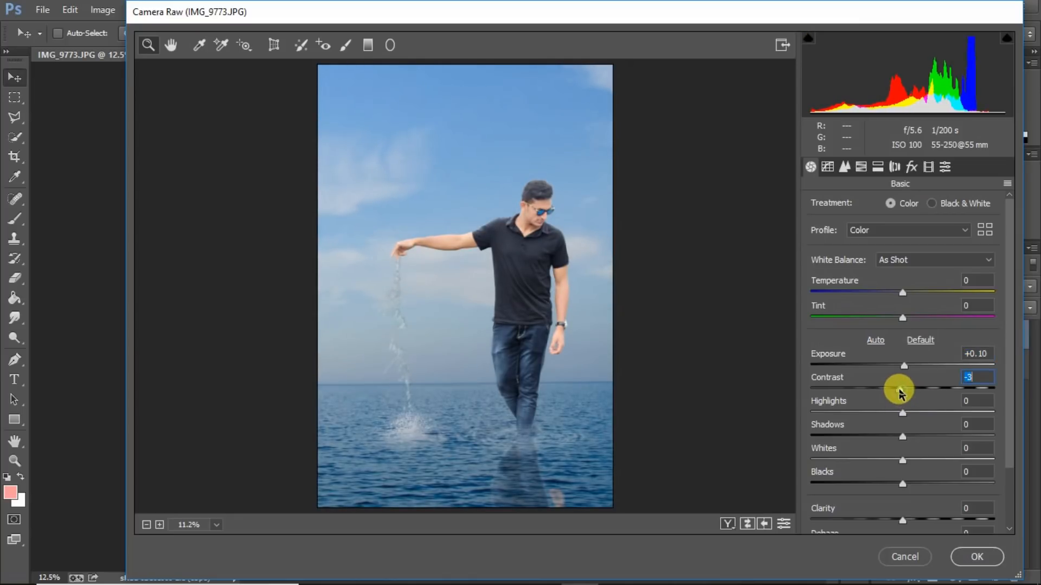
mouse_move(902, 414)
mouse_down()
mouse_move(860, 418)
mouse_move(924, 418)
mouse_move(896, 420)
mouse_up()
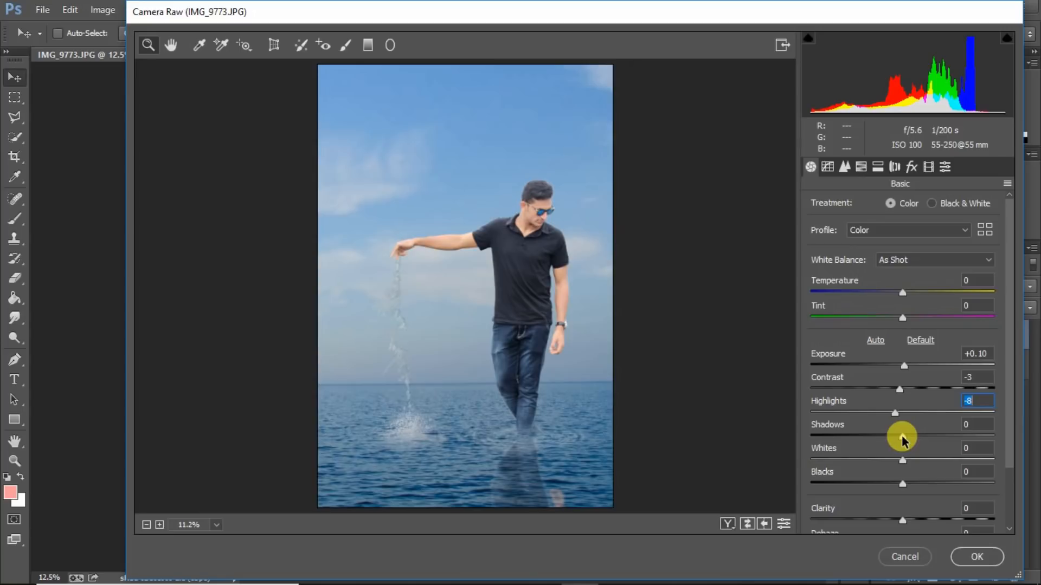
drag(902, 438, 948, 439)
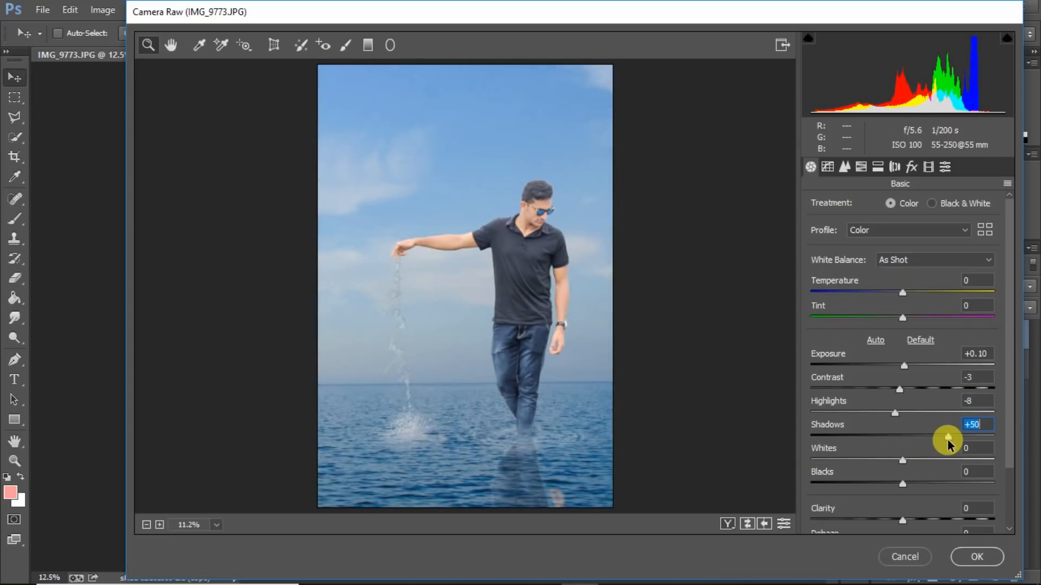
drag(903, 484, 848, 480)
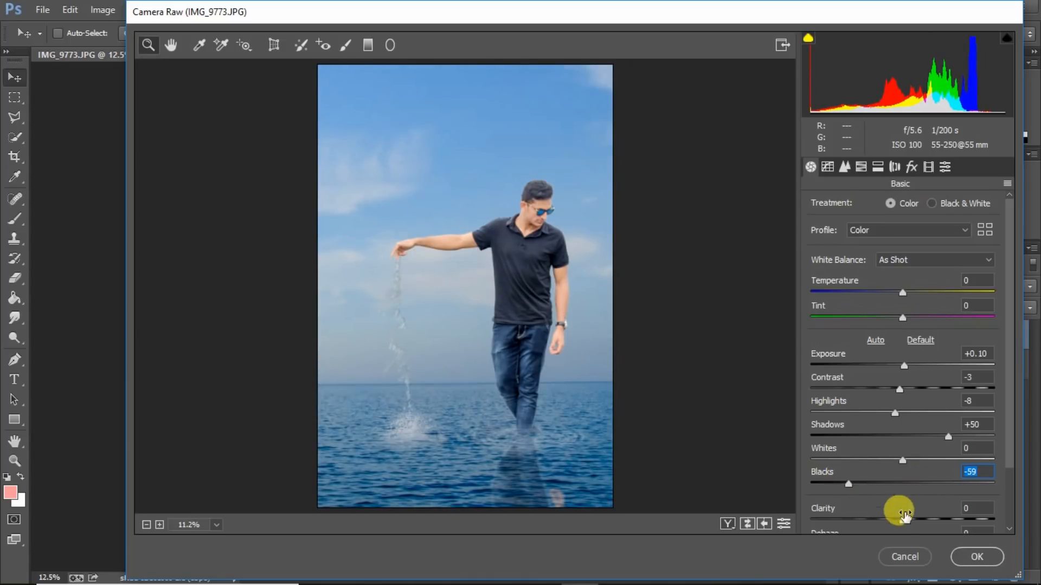
Step: Set the sharpening amount to 27 and the luminance noise reduction to 37
click(843, 168)
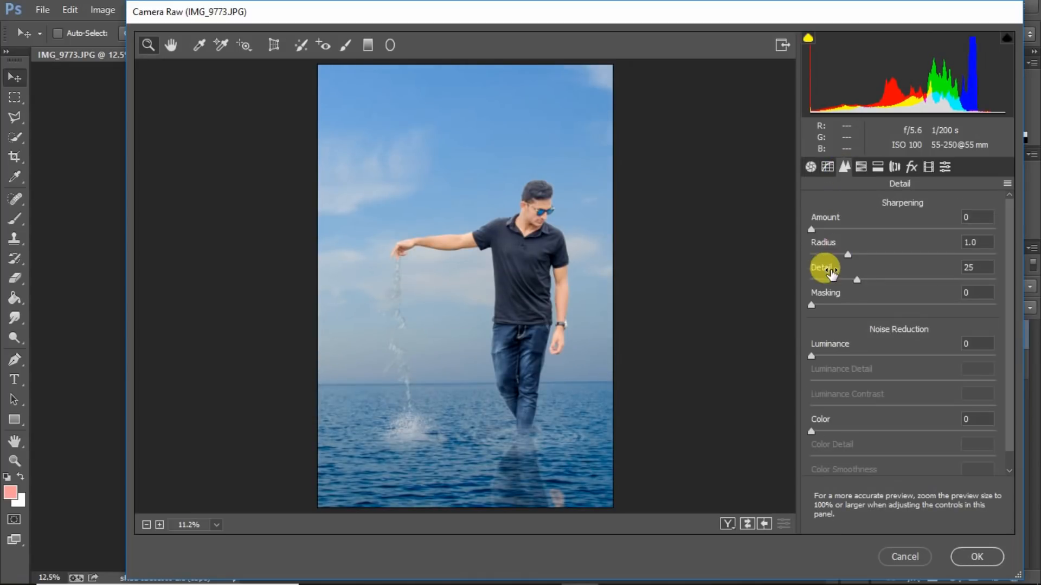
drag(840, 234, 844, 233)
mouse_move(863, 358)
mouse_down()
mouse_move(889, 371)
mouse_move(876, 371)
mouse_up()
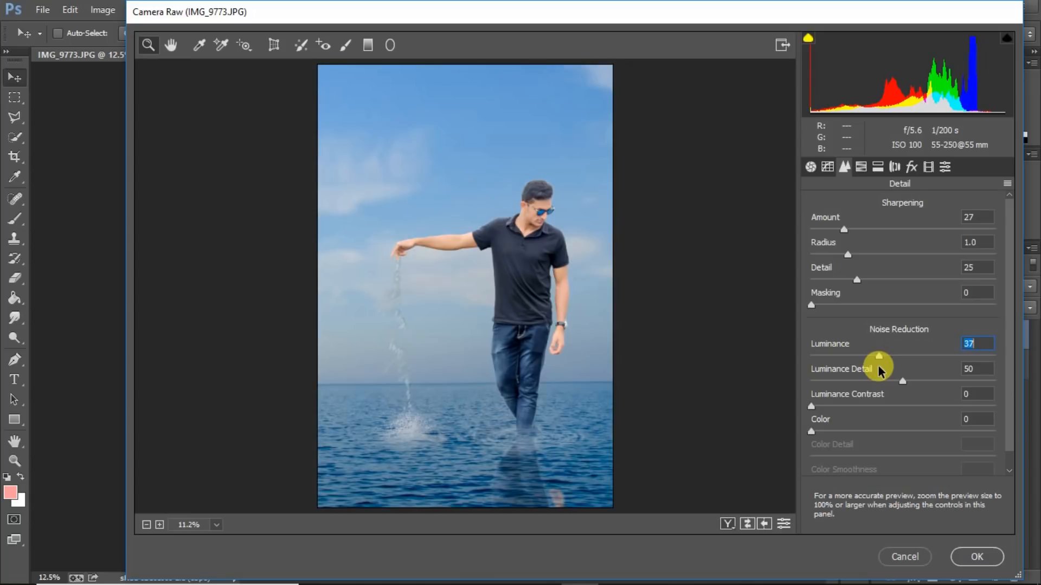
Step: Raise the luminance of the Oranges to +8 and the saturation of the Blues to +3
click(859, 167)
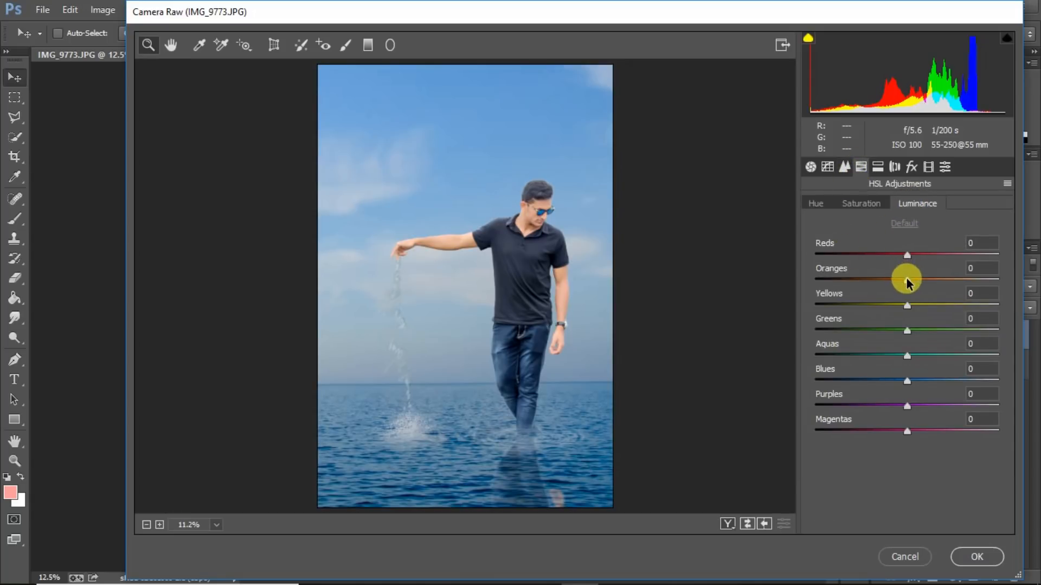
drag(908, 281, 914, 290)
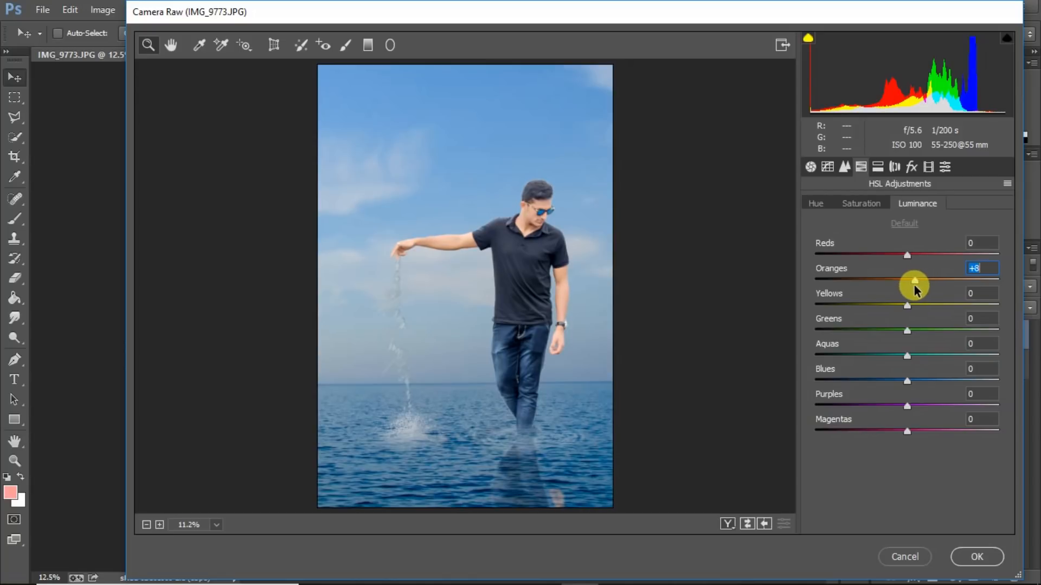
click(864, 205)
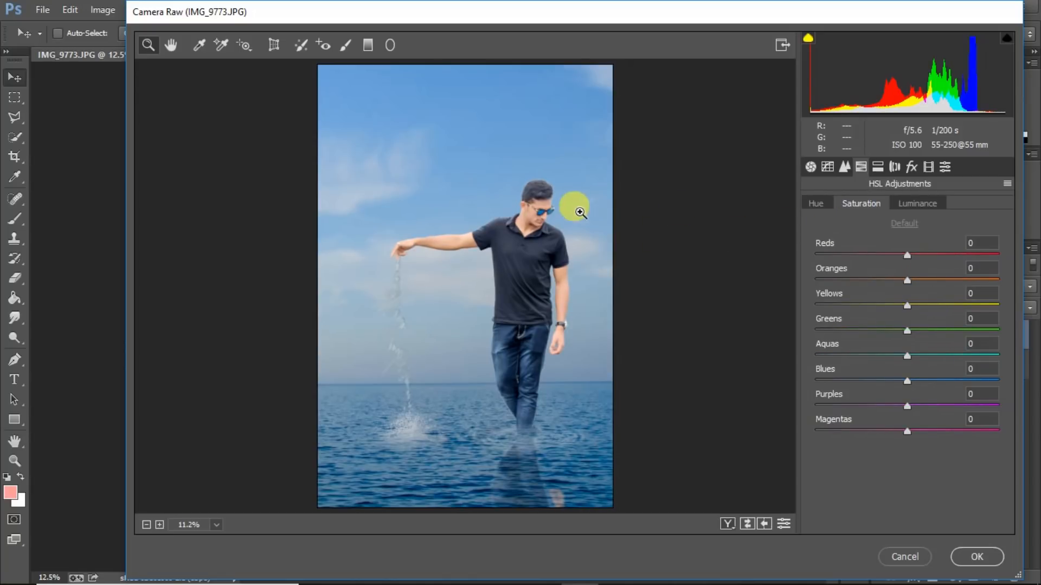
mouse_move(908, 383)
mouse_down()
mouse_move(982, 396)
mouse_move(943, 401)
mouse_move(883, 385)
mouse_move(922, 401)
mouse_move(904, 401)
mouse_up()
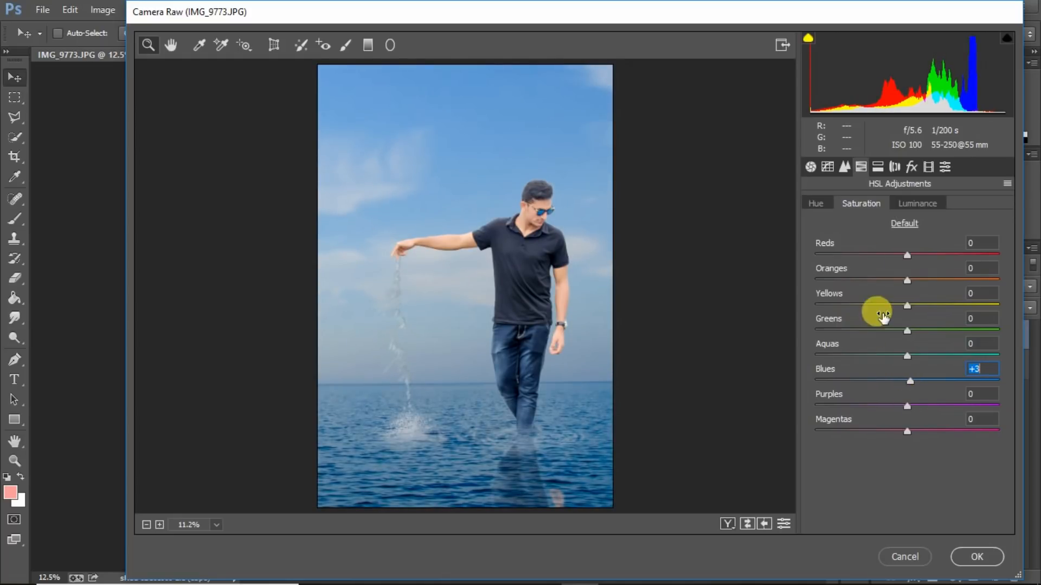
Step: Shift the hue of the Blues to -10 and set their saturation to +9
click(817, 200)
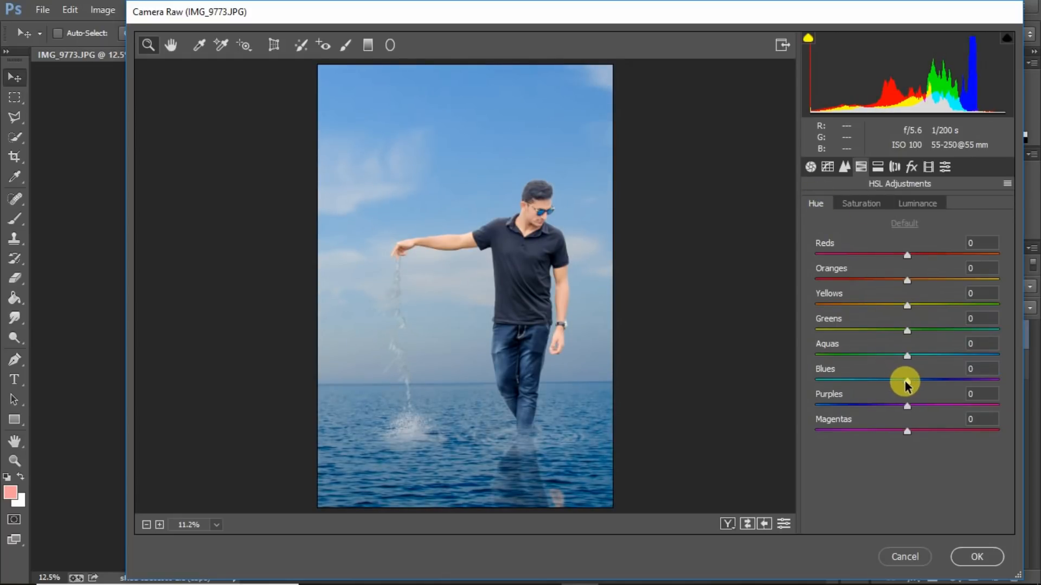
mouse_move(906, 384)
mouse_down()
mouse_move(894, 376)
mouse_move(897, 386)
mouse_up()
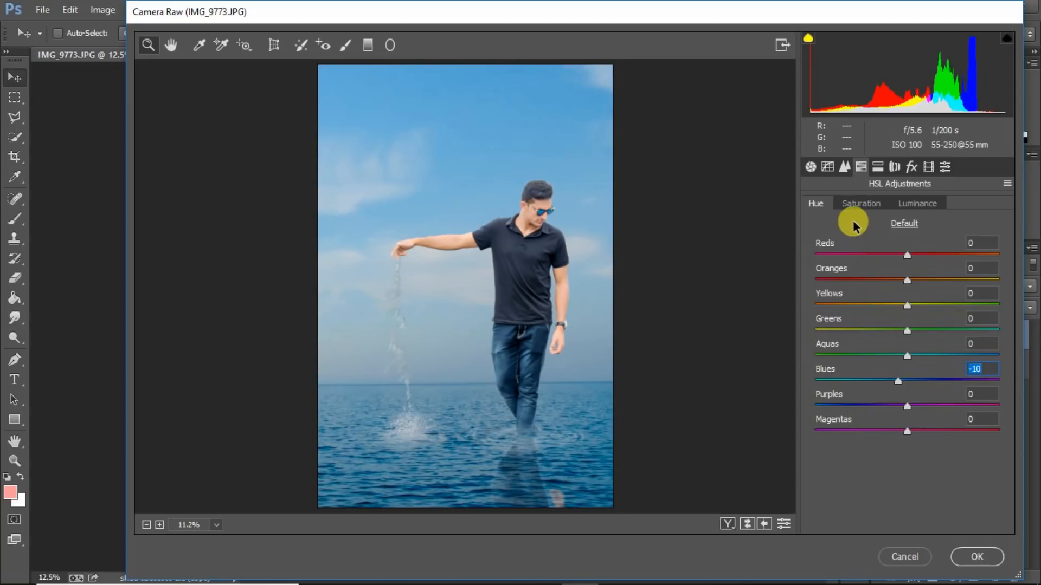
click(848, 206)
mouse_move(905, 381)
mouse_down()
mouse_move(923, 397)
mouse_move(917, 392)
mouse_up()
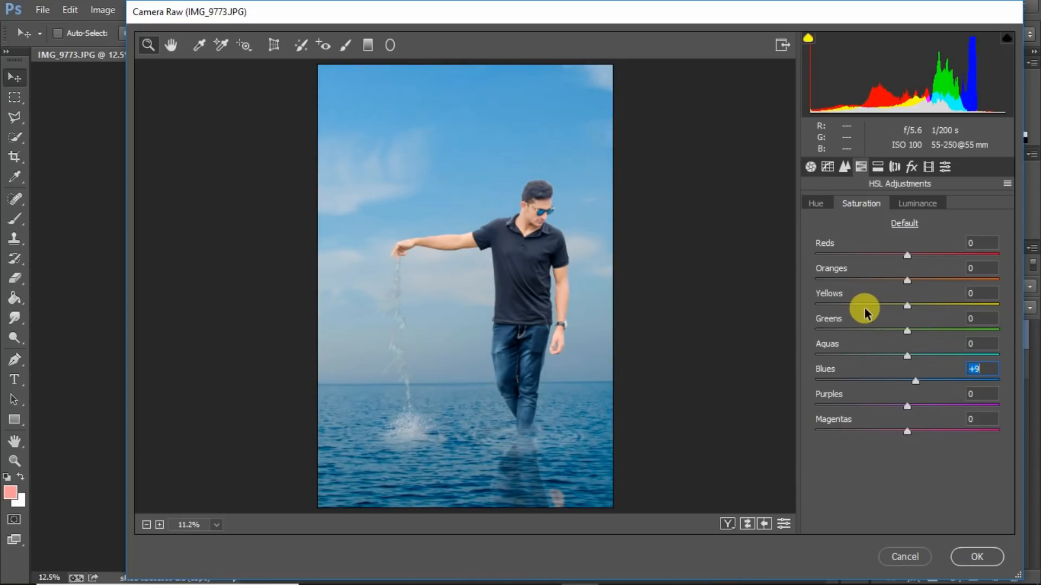
Step: Add a Highlight Priority post-crop vignette with Amount -28 and Feather 55, and apply the Camera Raw grade
click(877, 168)
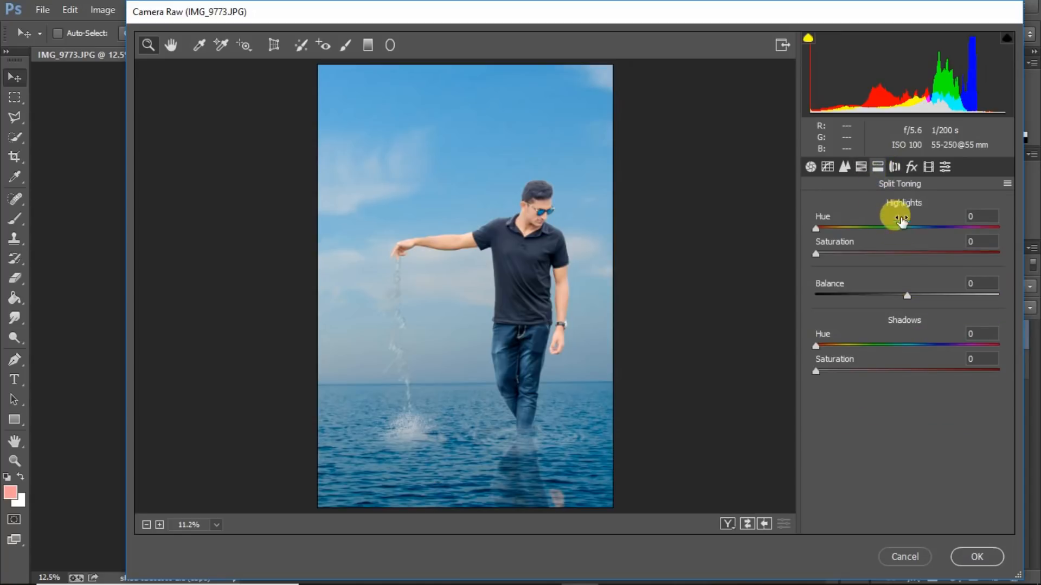
click(910, 167)
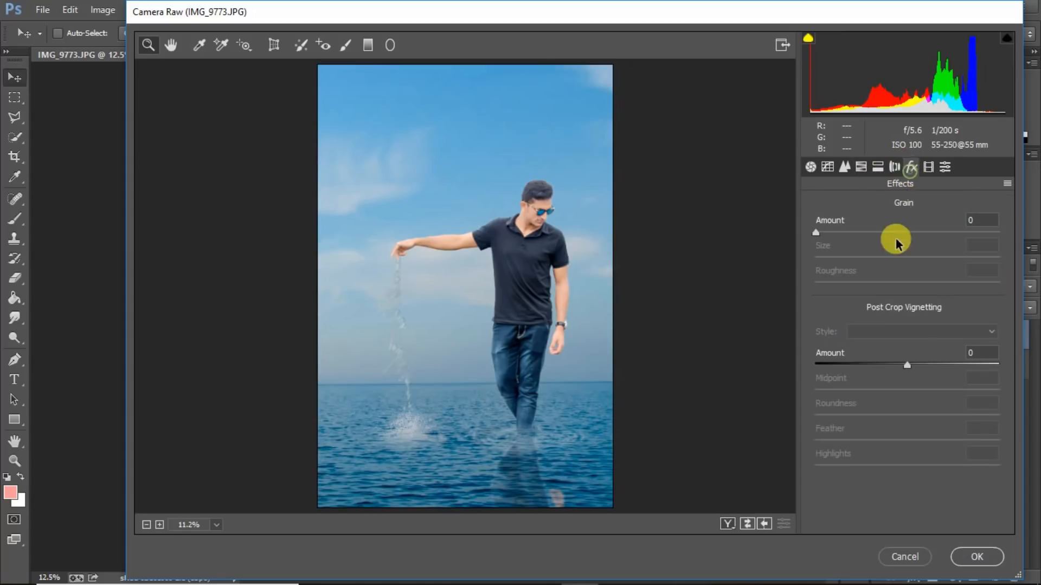
drag(906, 361, 887, 367)
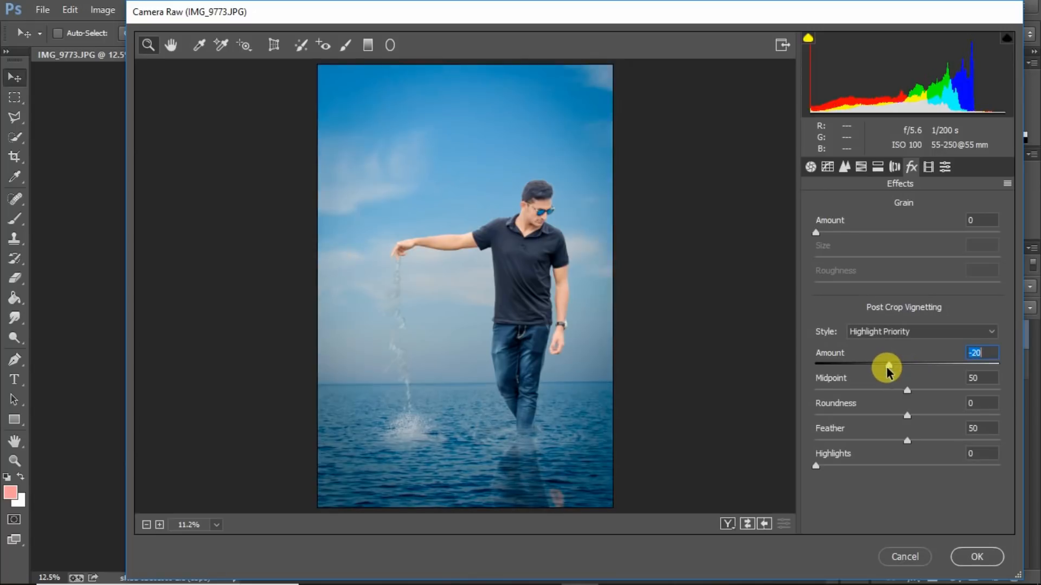
click(885, 334)
click(885, 333)
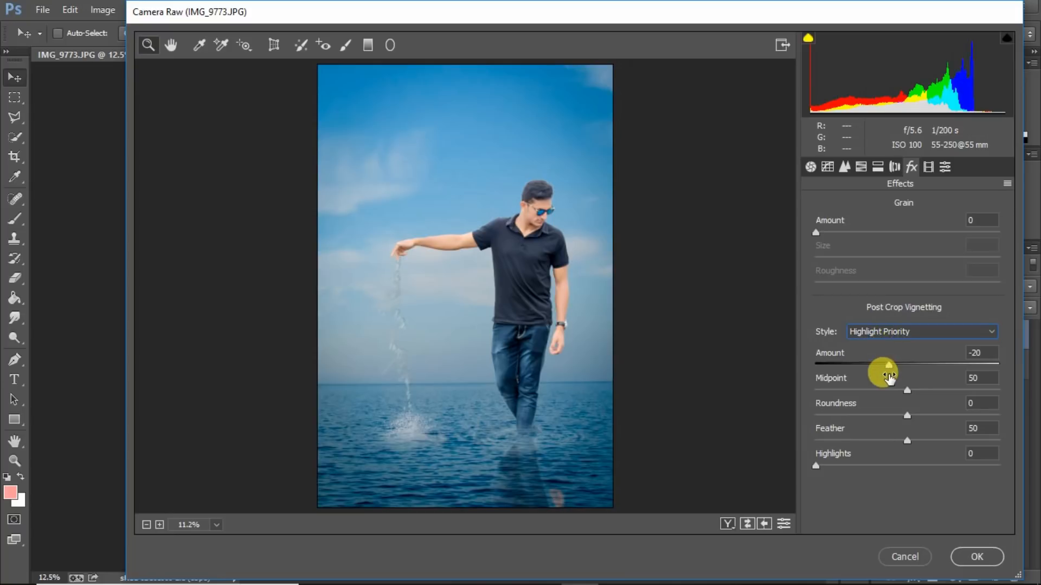
drag(890, 366, 881, 363)
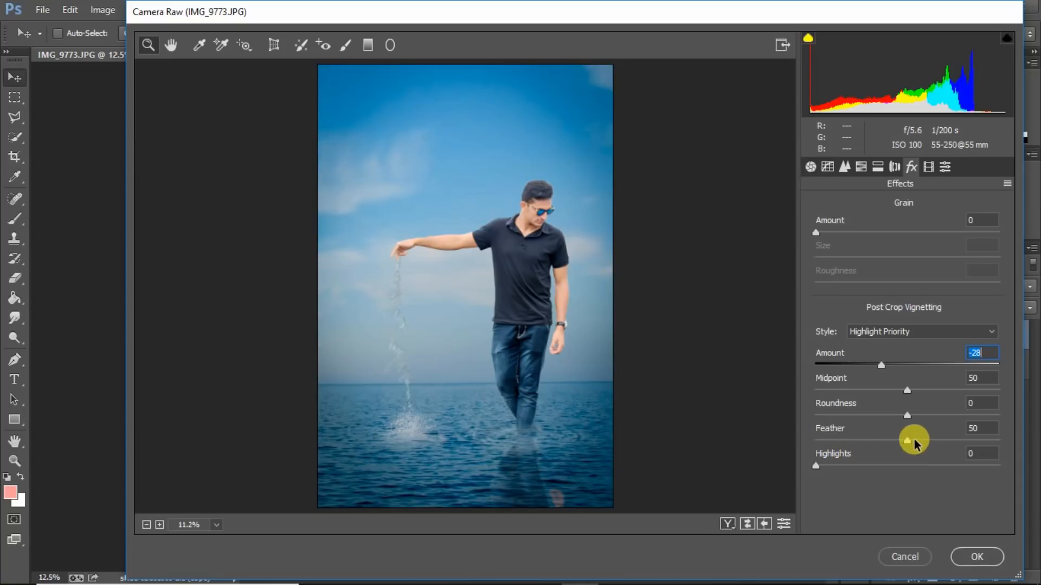
drag(907, 445, 916, 446)
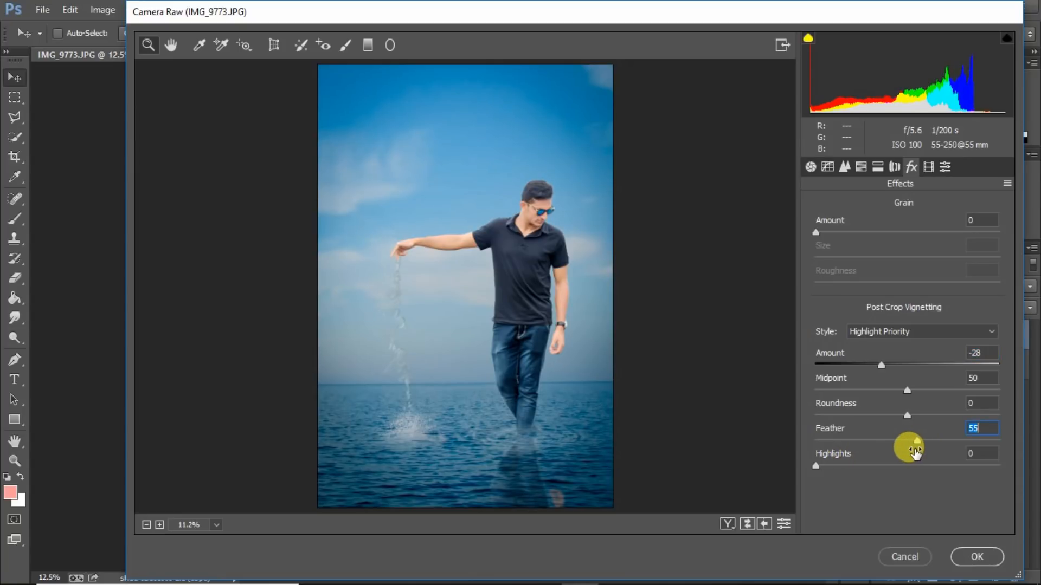
click(975, 556)
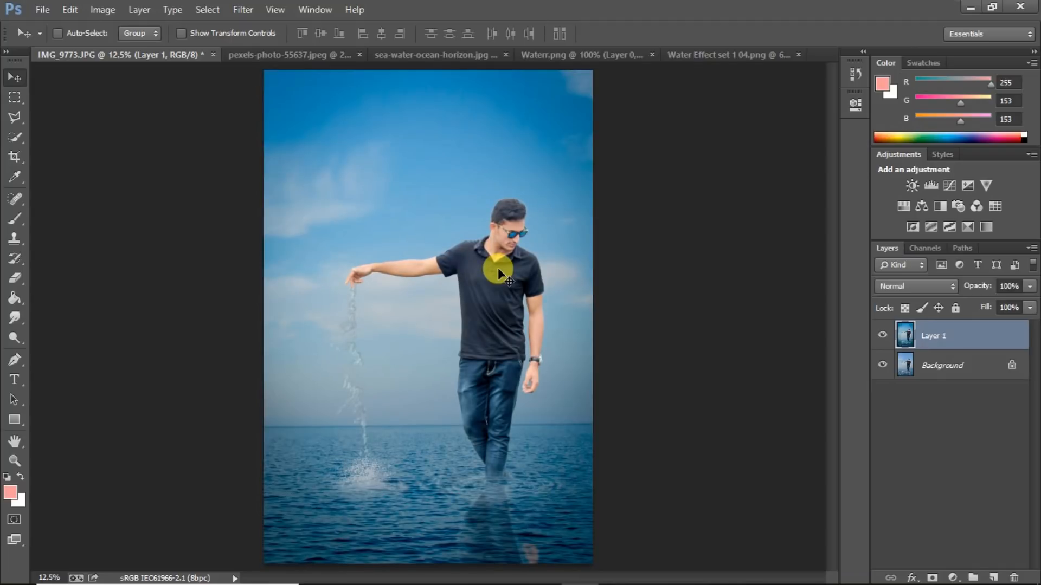
Step: Toggle the graded layer's visibility to compare it with the original, and merge the visible layers
key(ctrl+minus)
key(ctrl+plus)
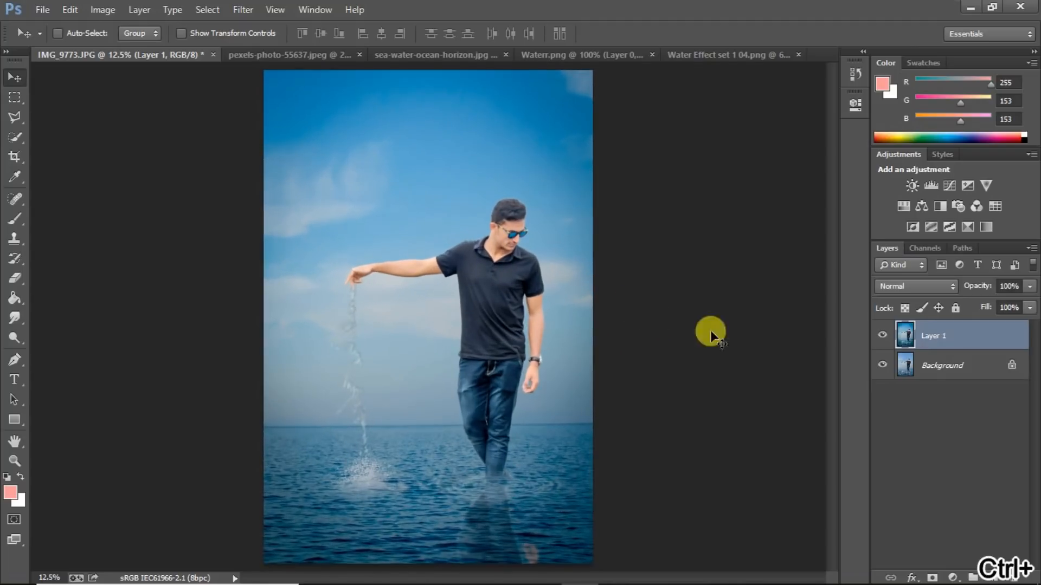
click(883, 335)
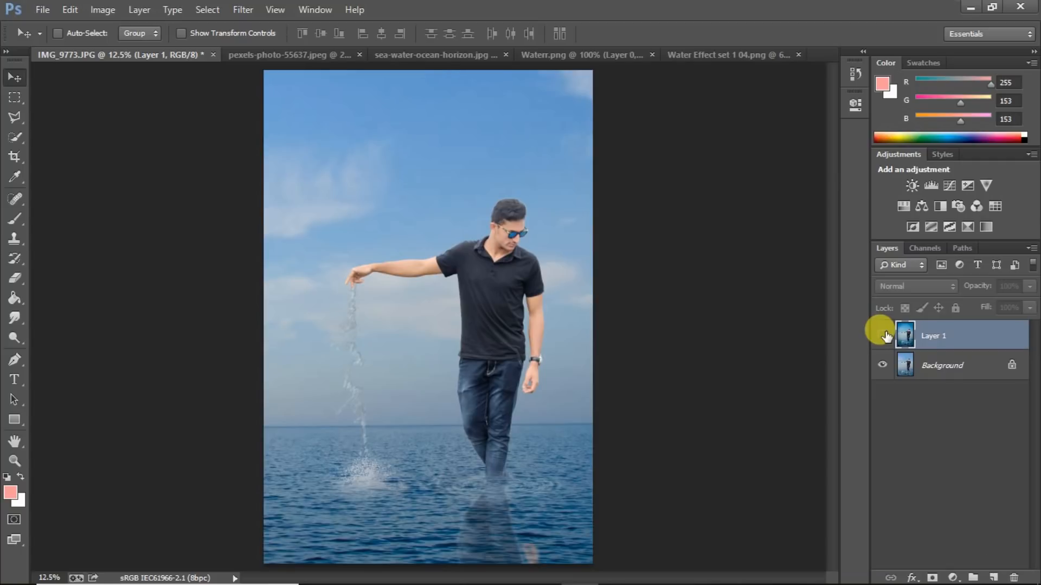
click(883, 335)
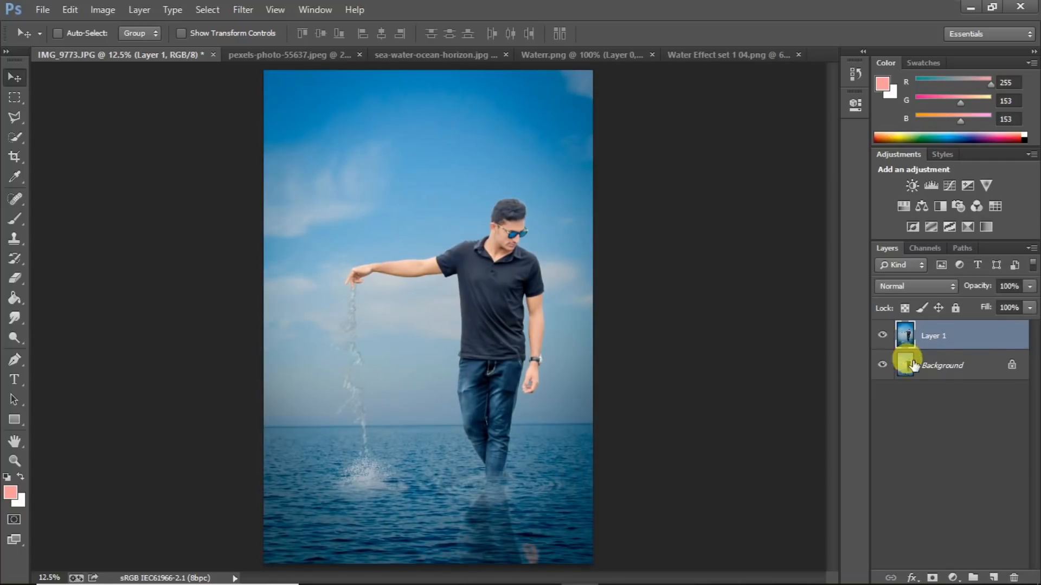
right_click(930, 367)
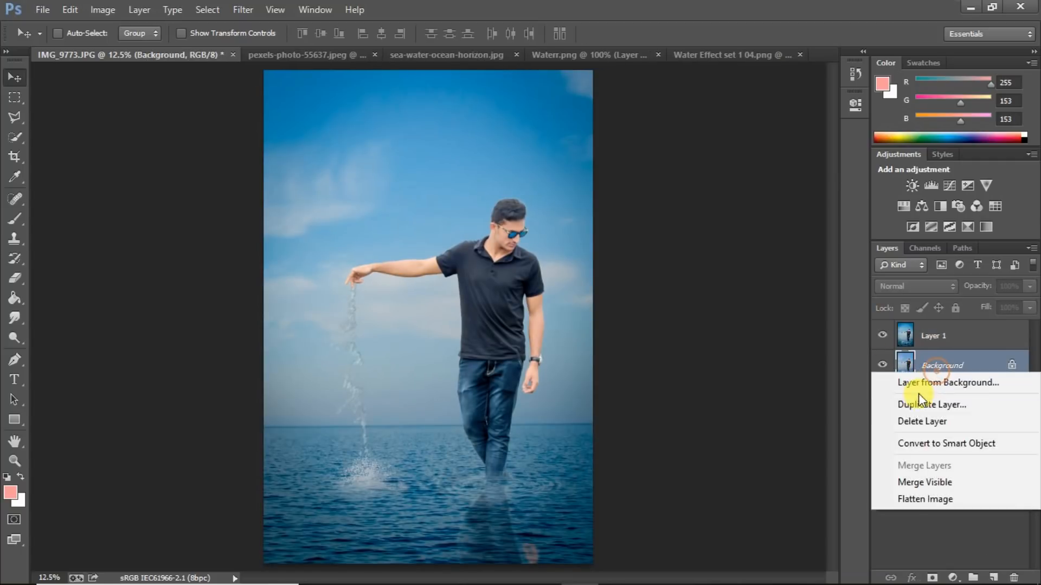
click(920, 481)
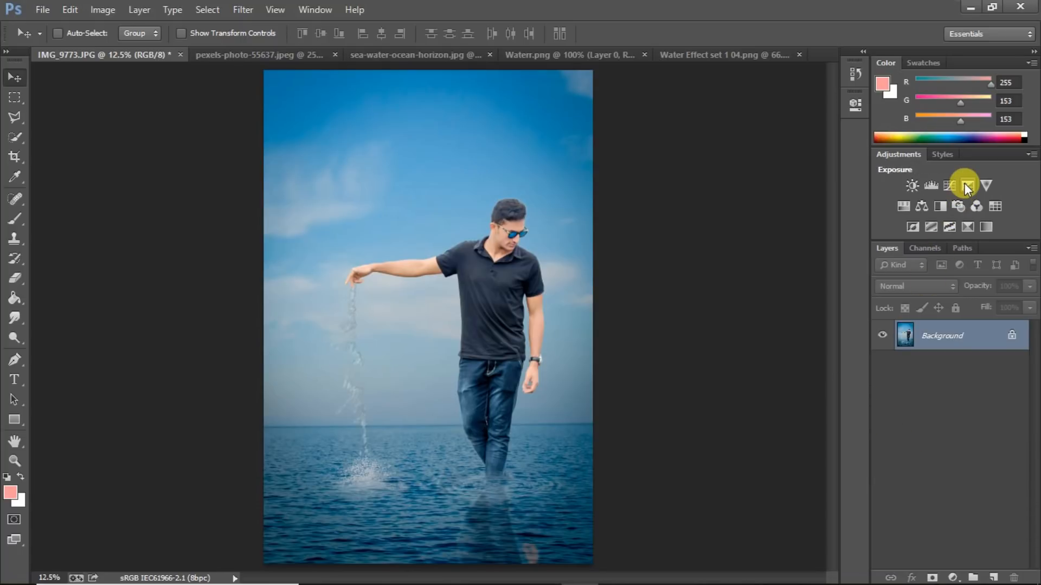
Step: Add a Levels adjustment layer with the RGB shadow input level set to 8
click(931, 184)
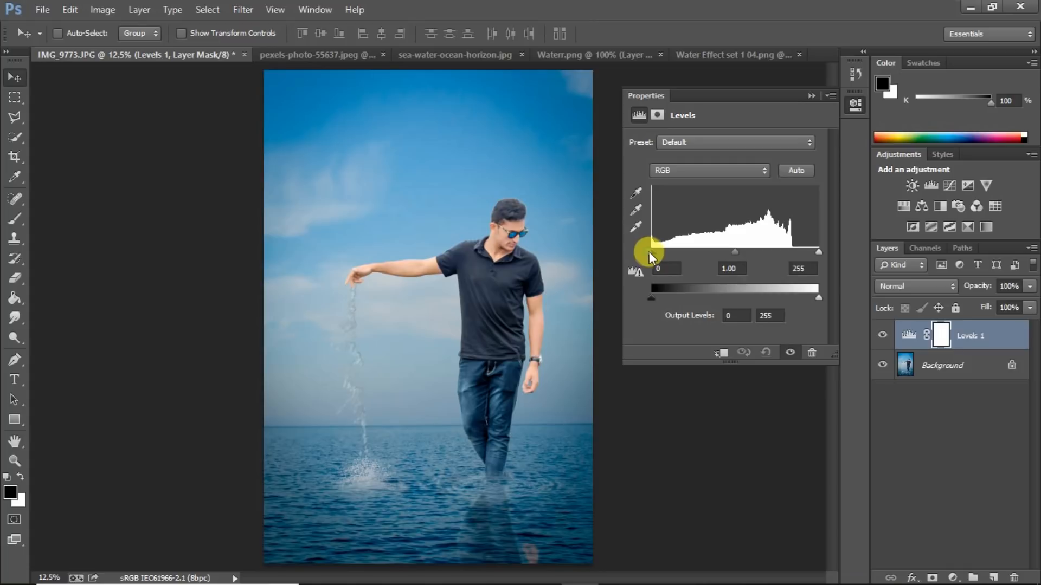
drag(650, 253, 657, 262)
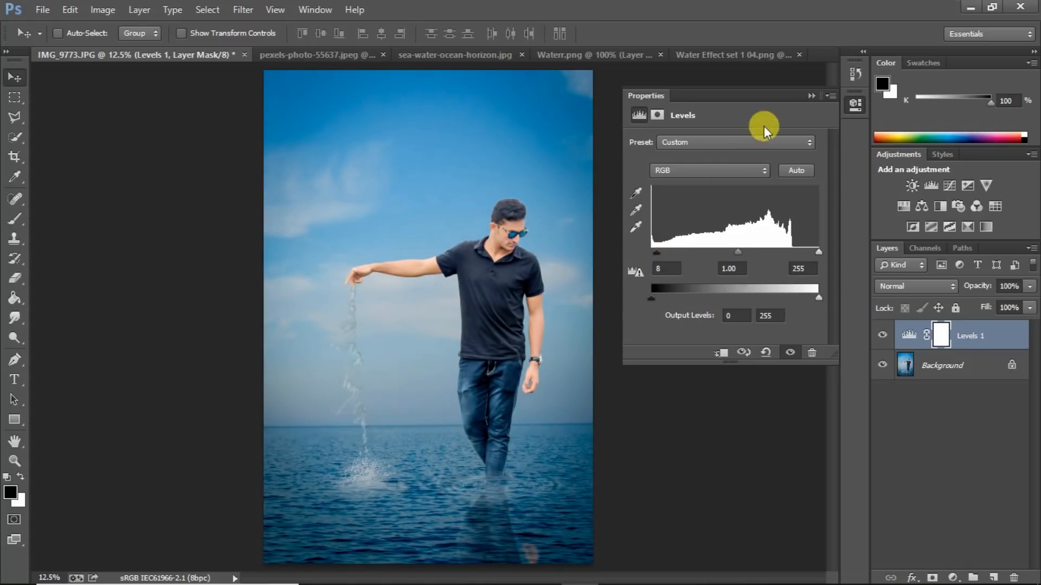
click(812, 96)
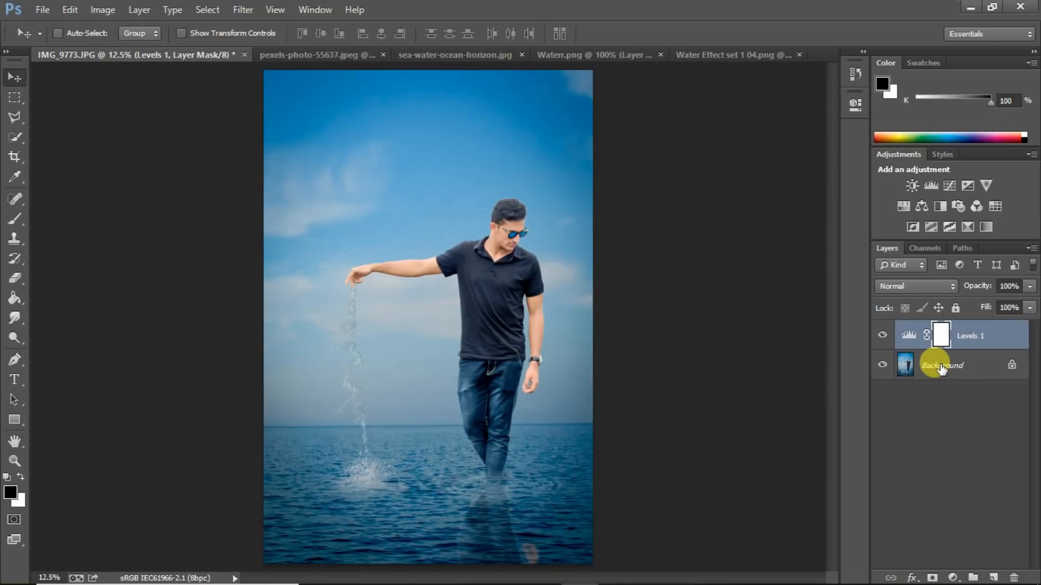
Step: Add an Exposure adjustment layer above the Levels layer and set its exposure to +0.04
click(968, 186)
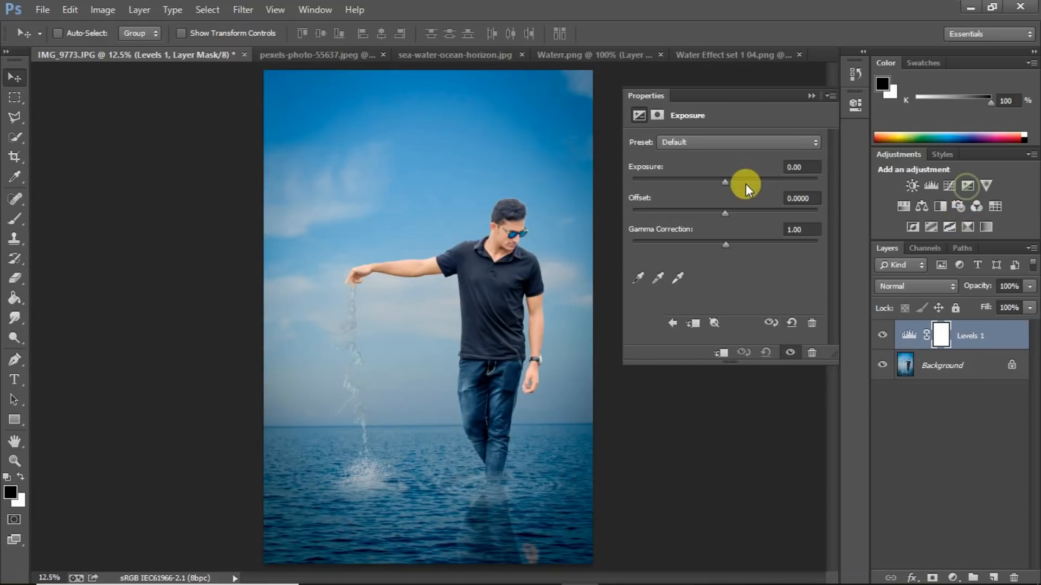
drag(727, 183, 722, 190)
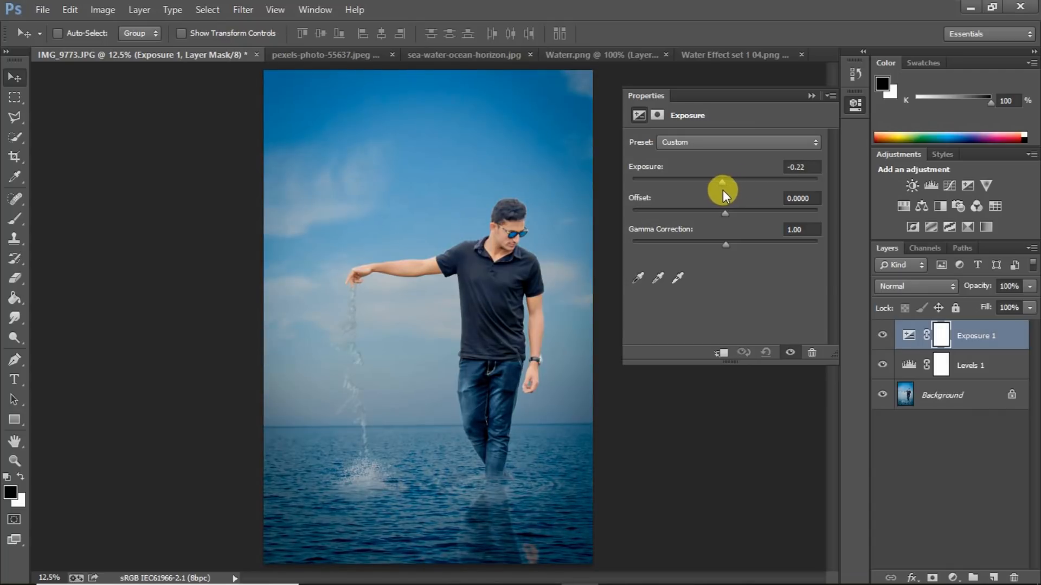
click(797, 168)
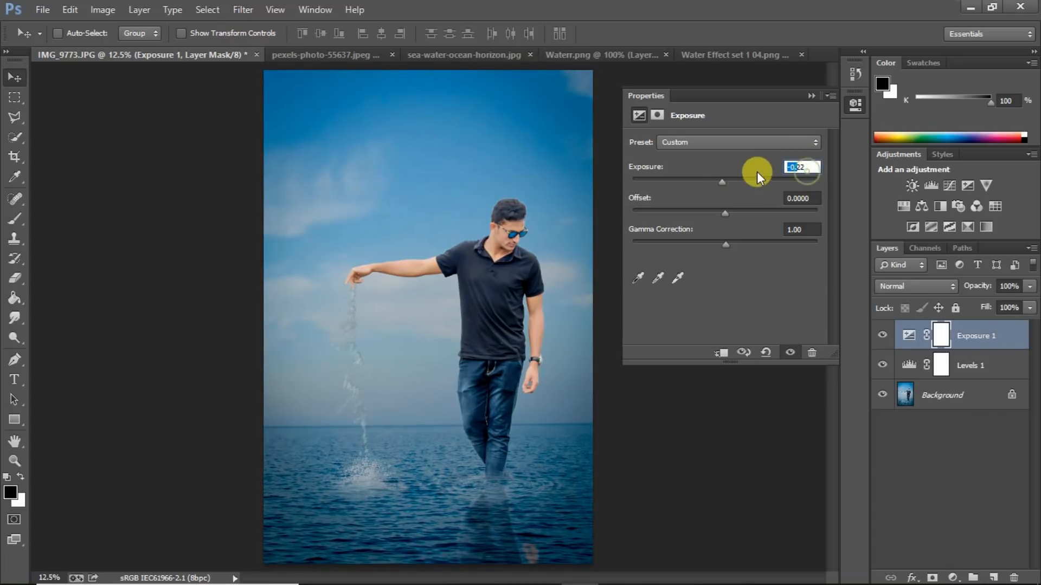
click(804, 166)
drag(809, 166, 756, 174)
text(0)
key(Up)
key(Up)
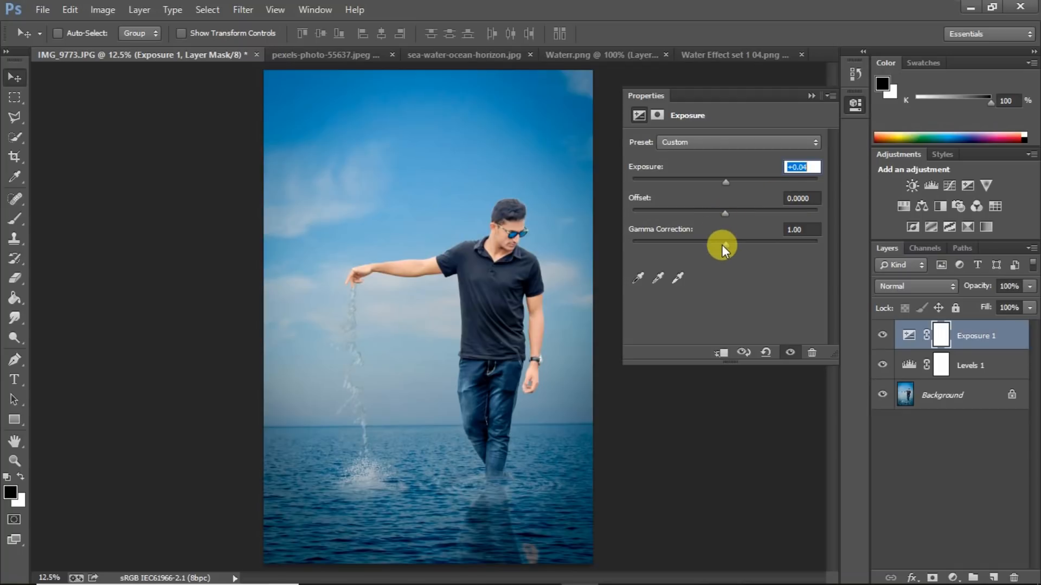
Step: Set the Exposure layer's offset to +0.0008 and merge both adjustment layers with the background
mouse_move(721, 245)
mouse_down()
mouse_move(749, 251)
mouse_move(726, 248)
mouse_up()
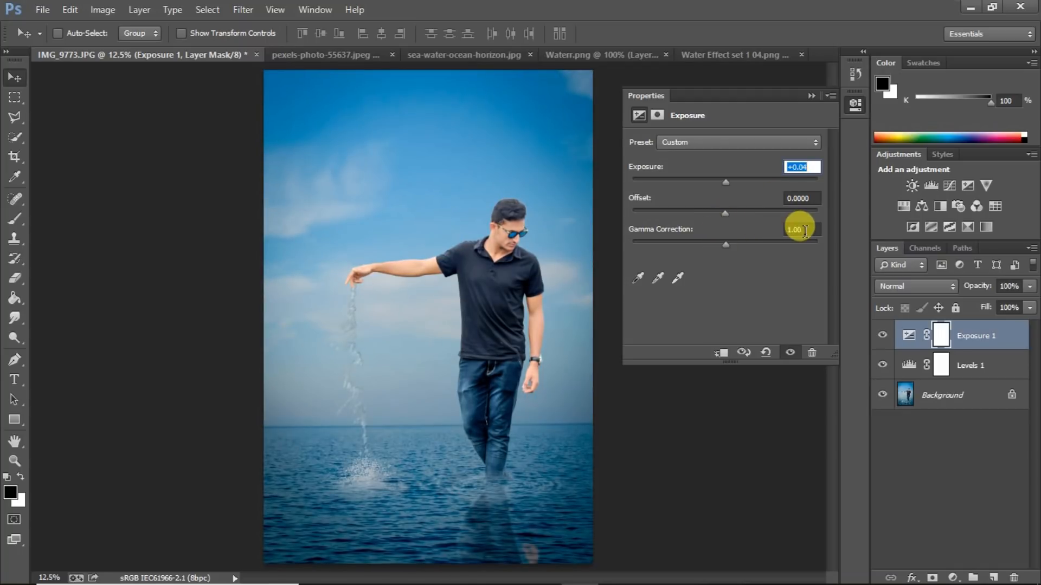
drag(723, 214, 731, 219)
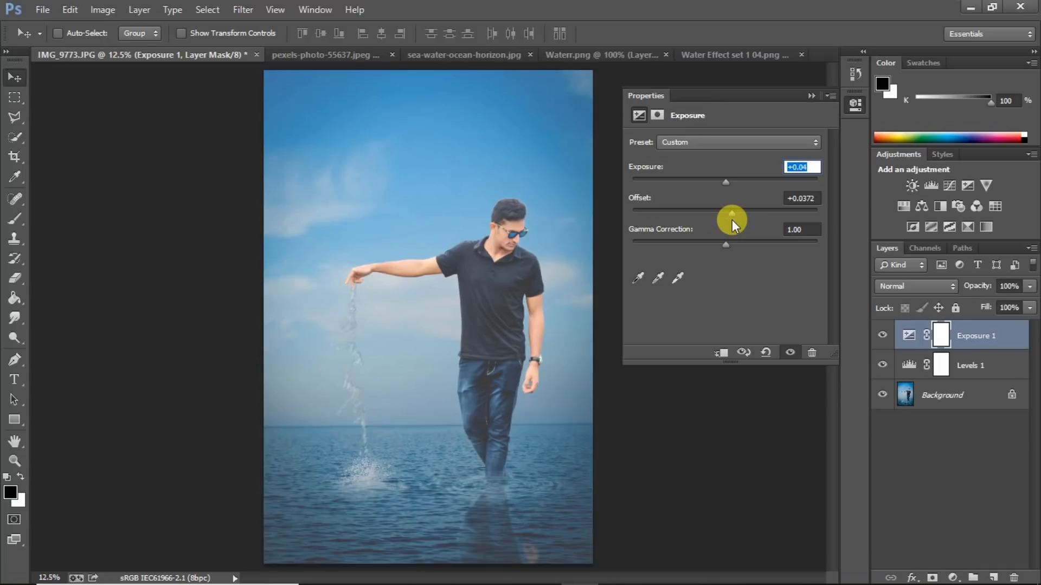
drag(731, 220, 724, 219)
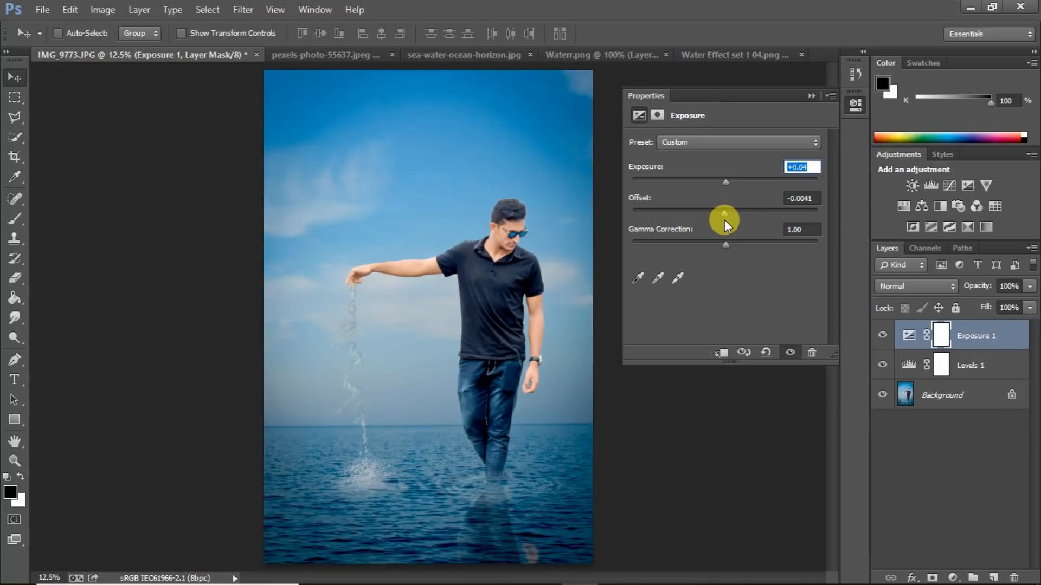
key(Tab)
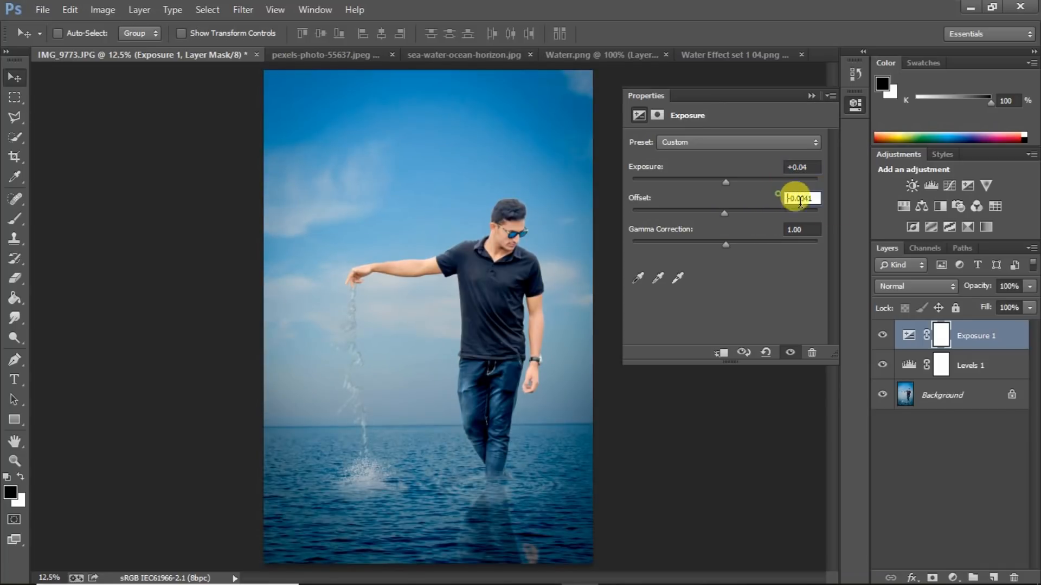
text(09)
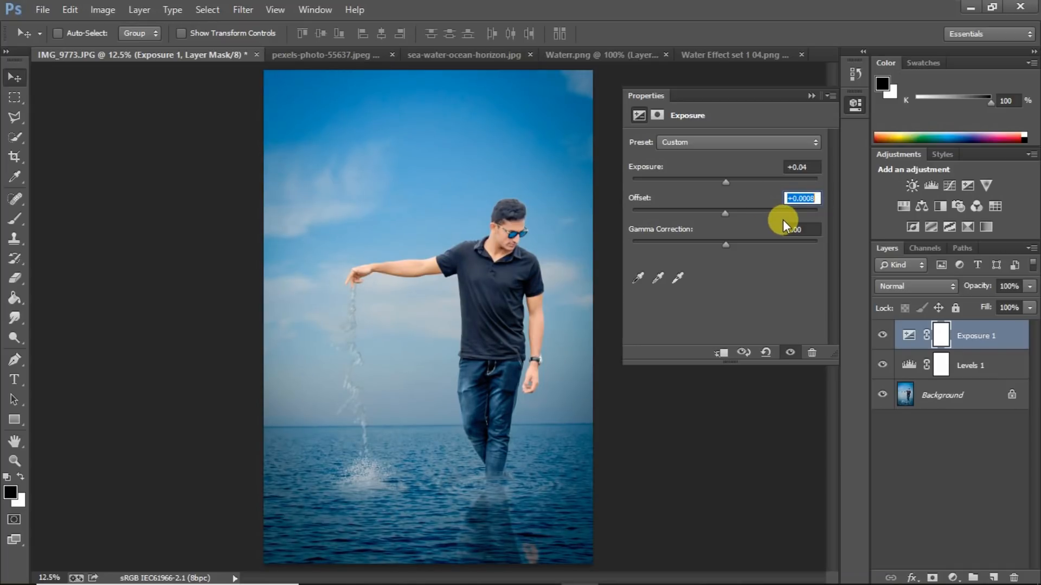
click(811, 96)
right_click(925, 399)
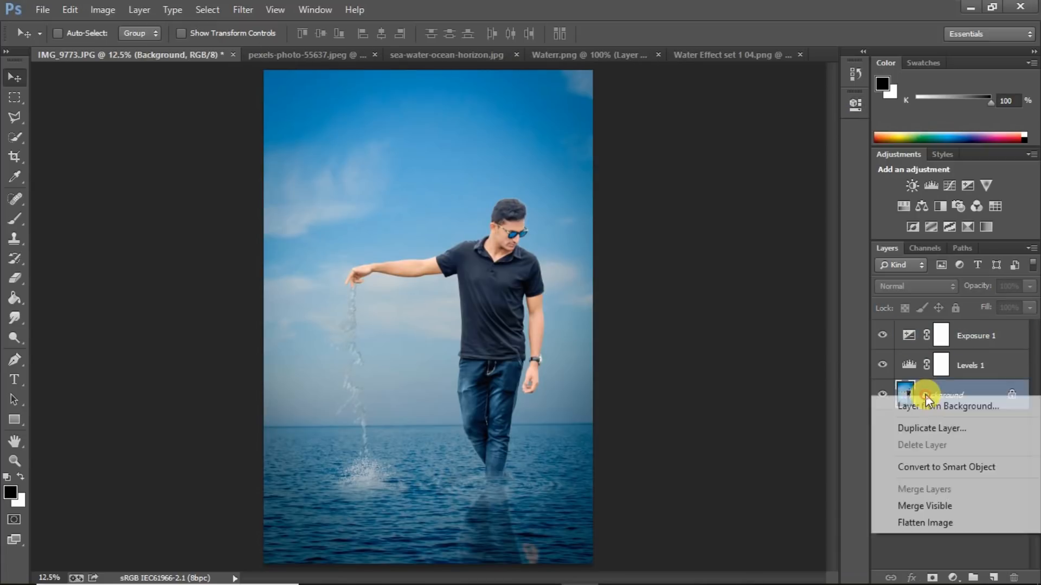
click(912, 509)
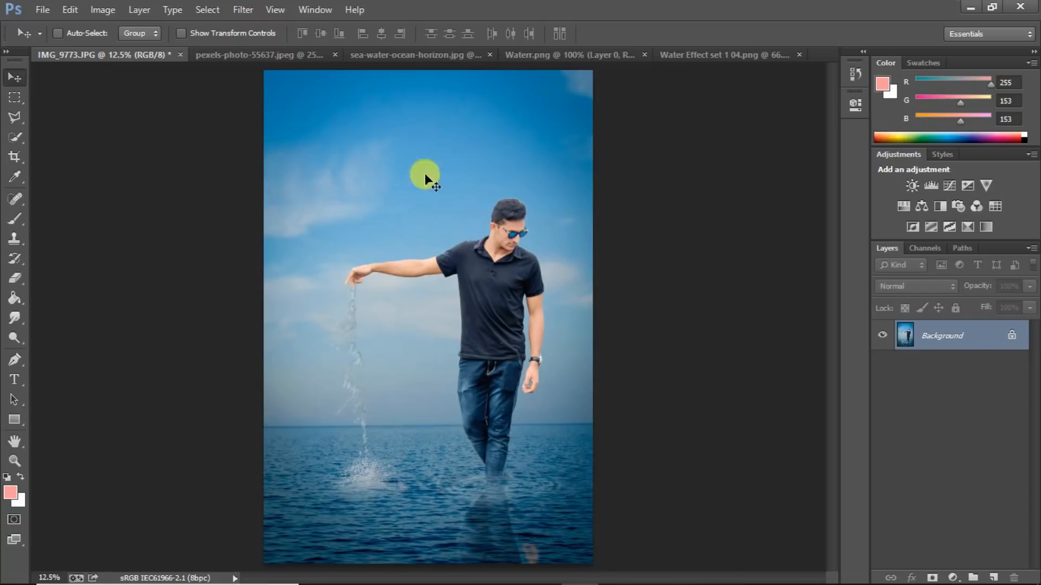
Step: Add a Curves adjustment layer with RGB curve points at the quarter, middle and three-quarter tones
click(950, 186)
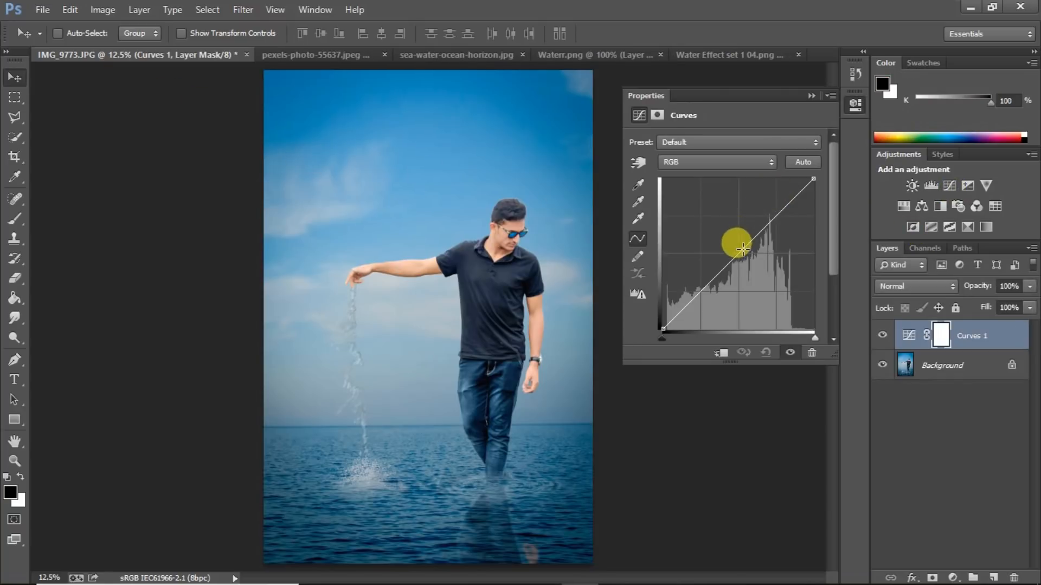
click(701, 292)
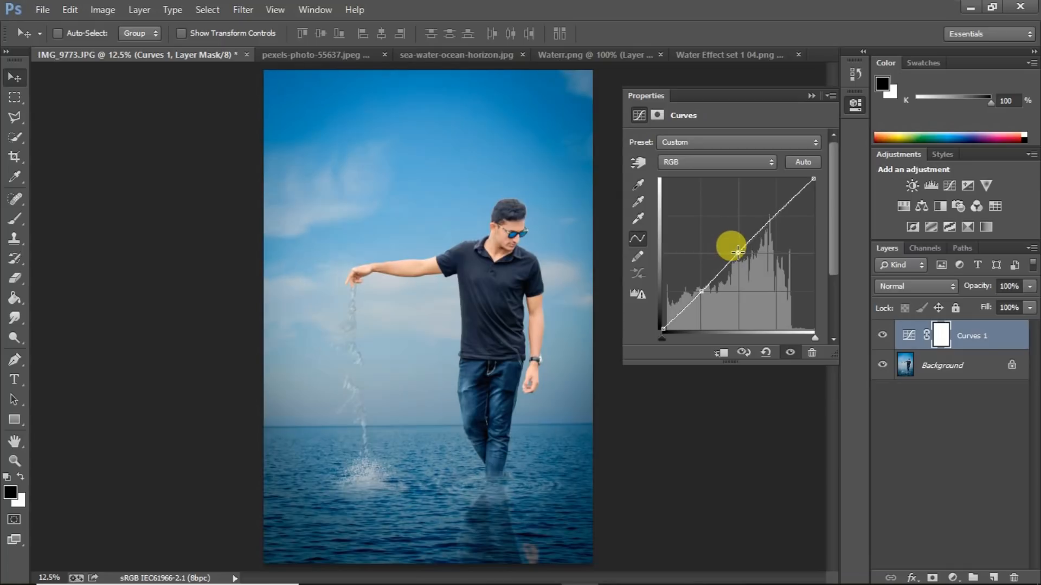
click(737, 252)
click(773, 215)
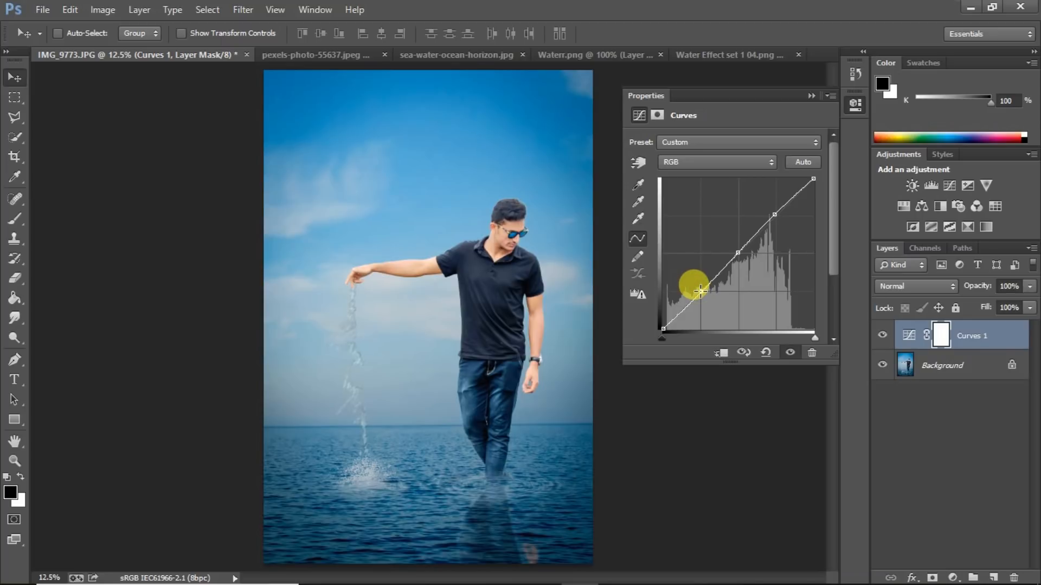
Step: Pull the curve's quarter-tone point slightly down and raise its black endpoint to fade the darkest tones
drag(700, 291, 701, 297)
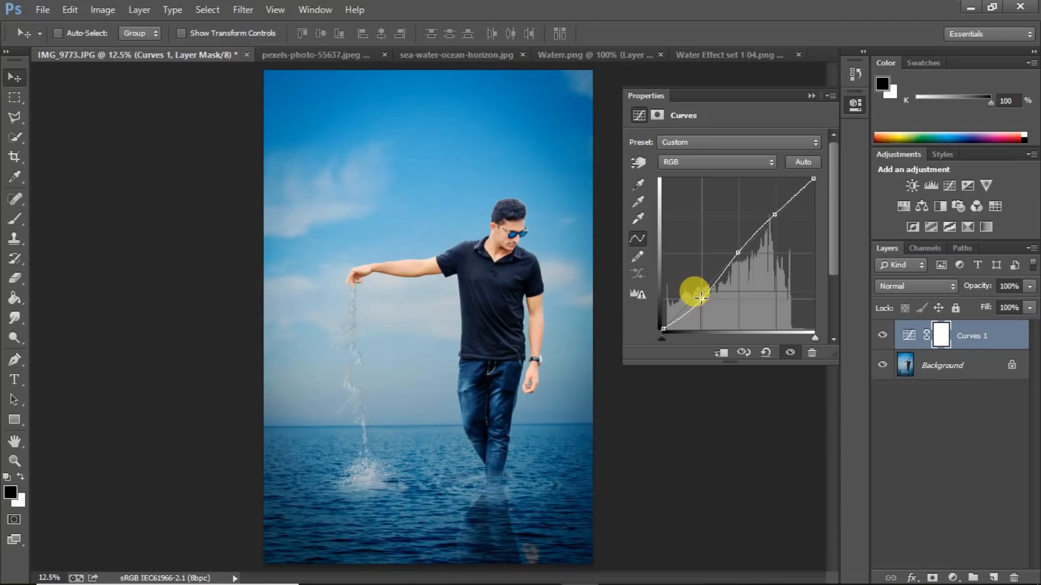
mouse_move(700, 297)
mouse_down()
mouse_move(684, 279)
mouse_move(699, 293)
mouse_up()
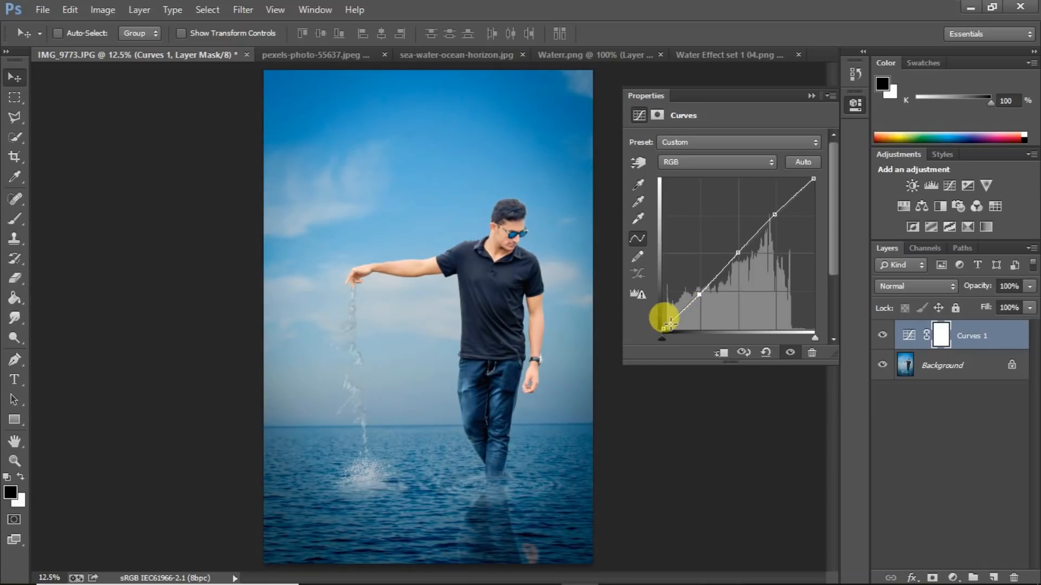
mouse_move(664, 324)
mouse_down()
mouse_move(663, 304)
mouse_move(658, 322)
mouse_move(656, 310)
mouse_up()
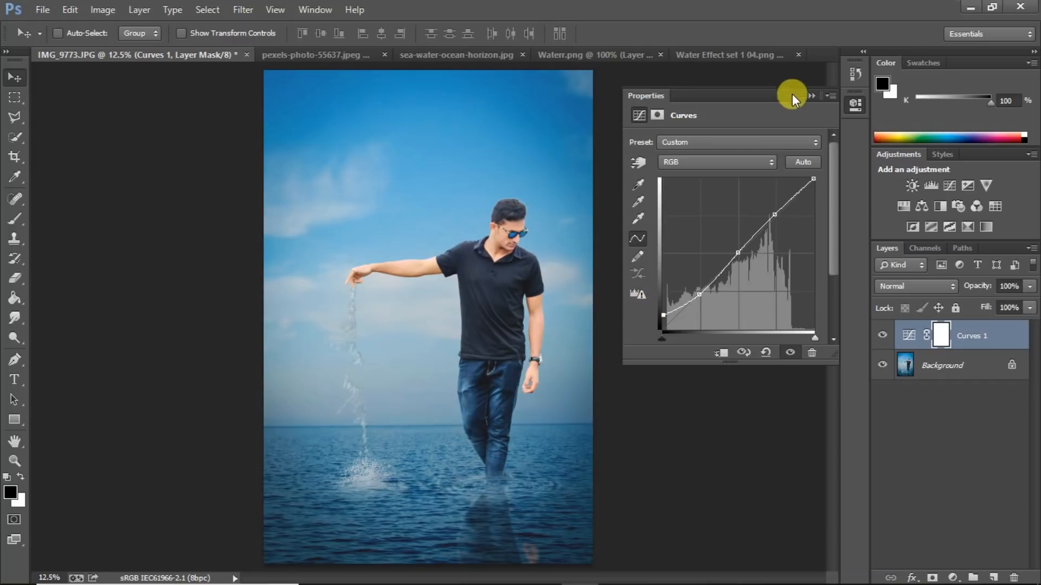
Step: Merge the Curves adjustment with the background image
click(811, 96)
right_click(943, 367)
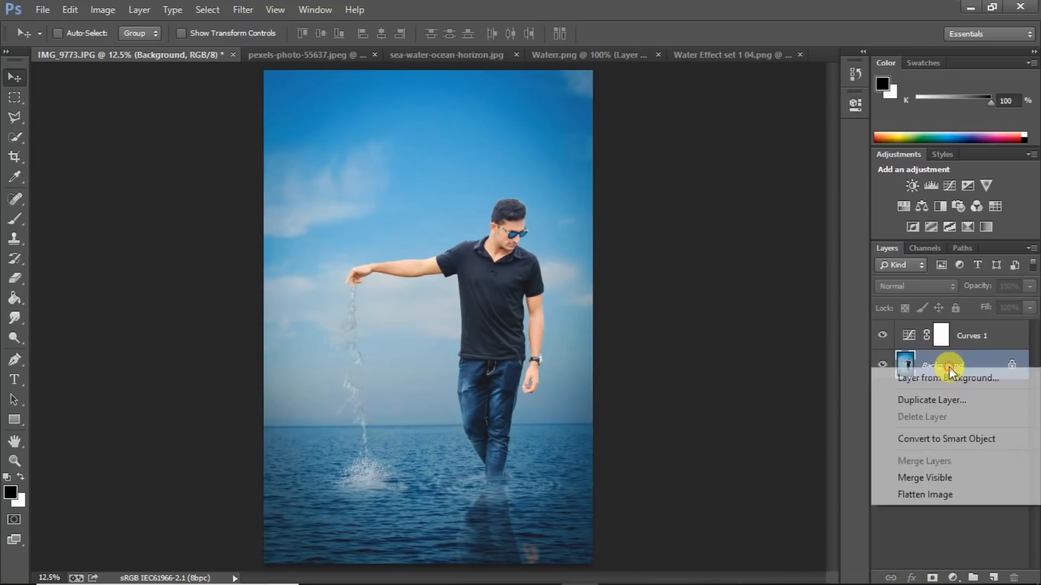
click(908, 480)
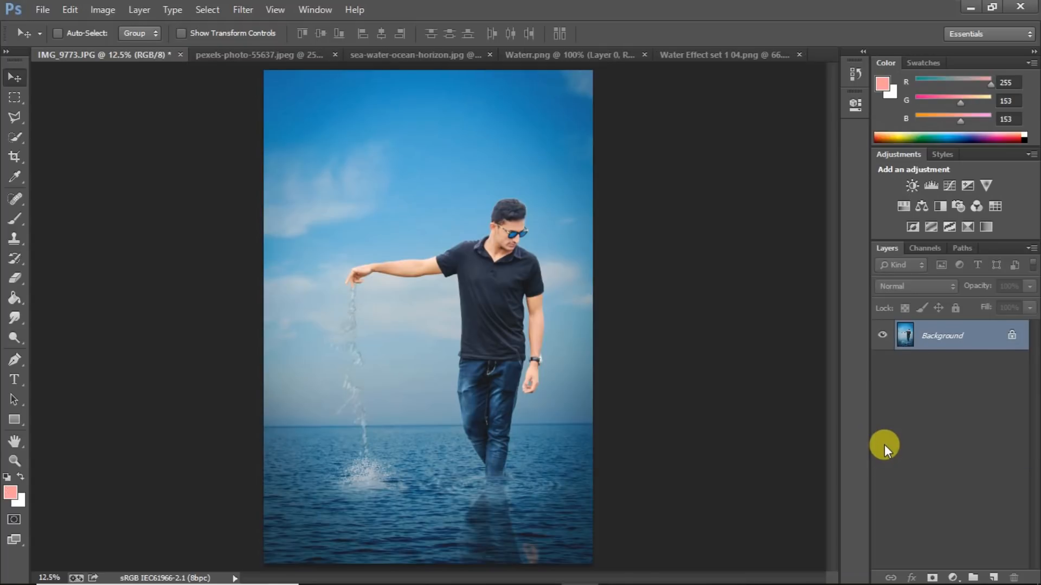
Step: Add a Vibrance adjustment layer above the background and slightly adjust its color intensity
click(981, 183)
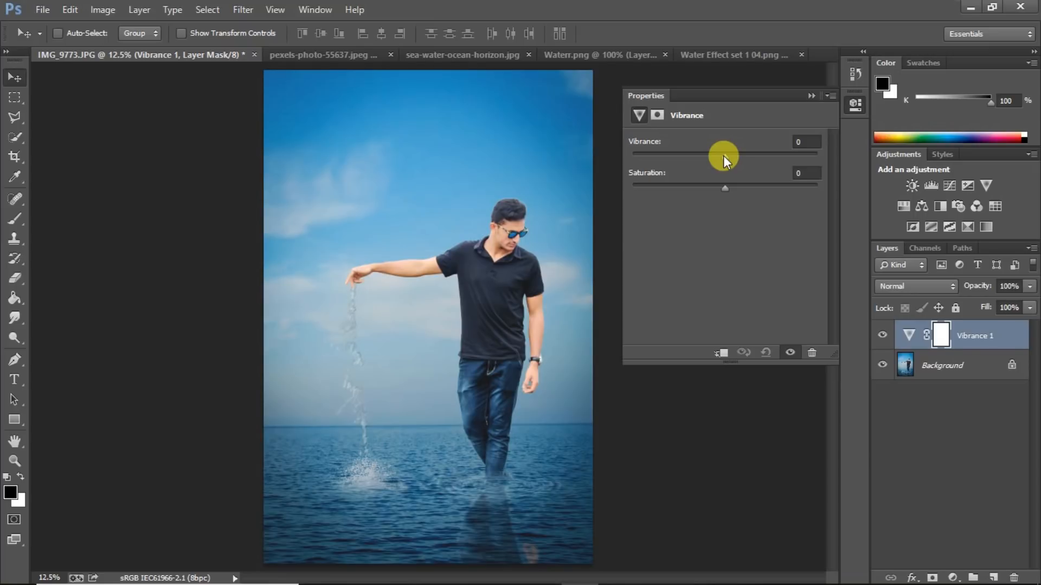
drag(723, 155, 732, 186)
click(811, 96)
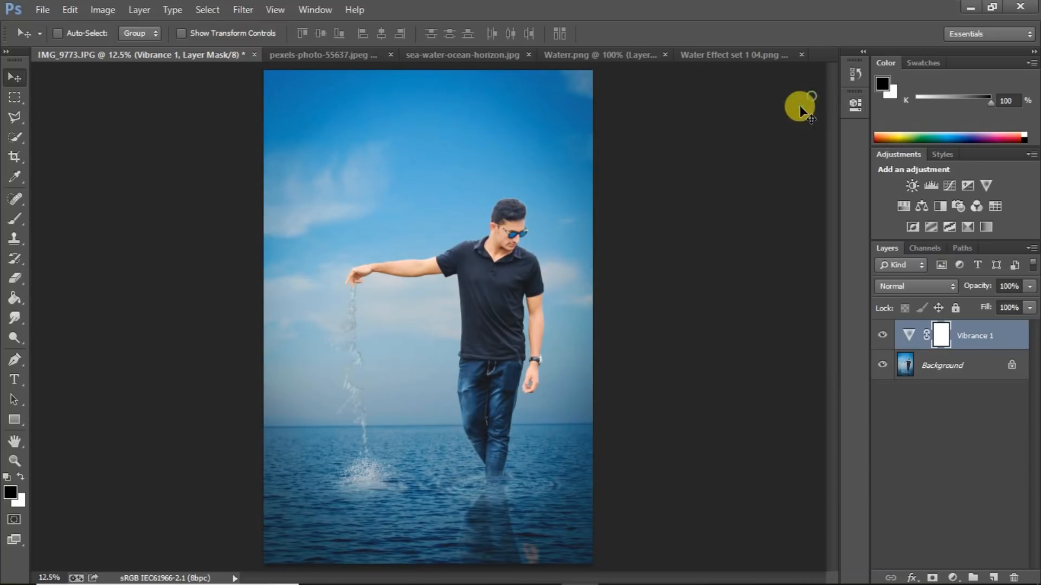
Step: Merge the Vibrance adjustment with the background image and check the whole composite
right_click(918, 362)
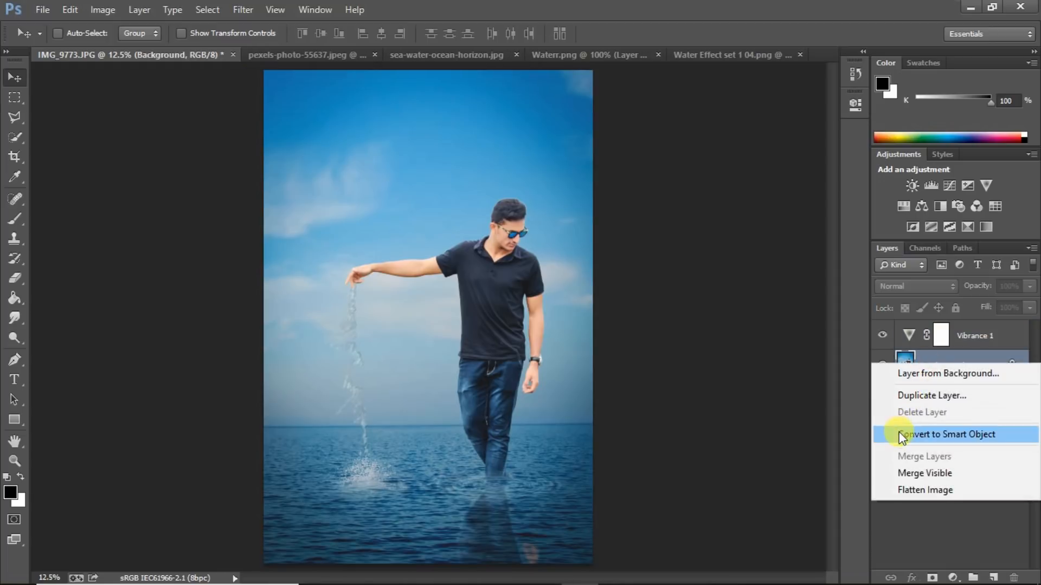
click(909, 473)
key(ctrl+minus)
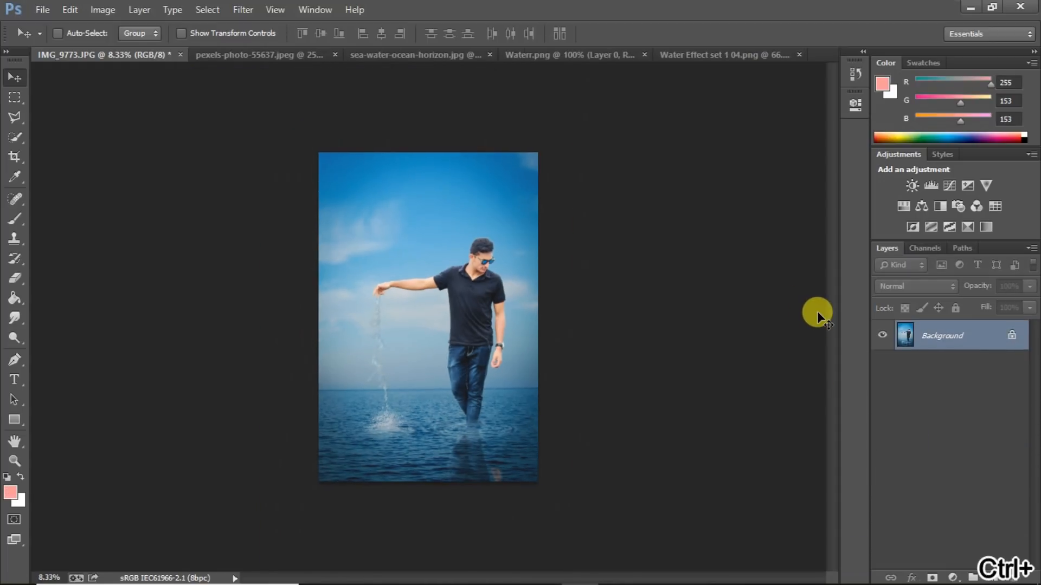
key(ctrl+plus)
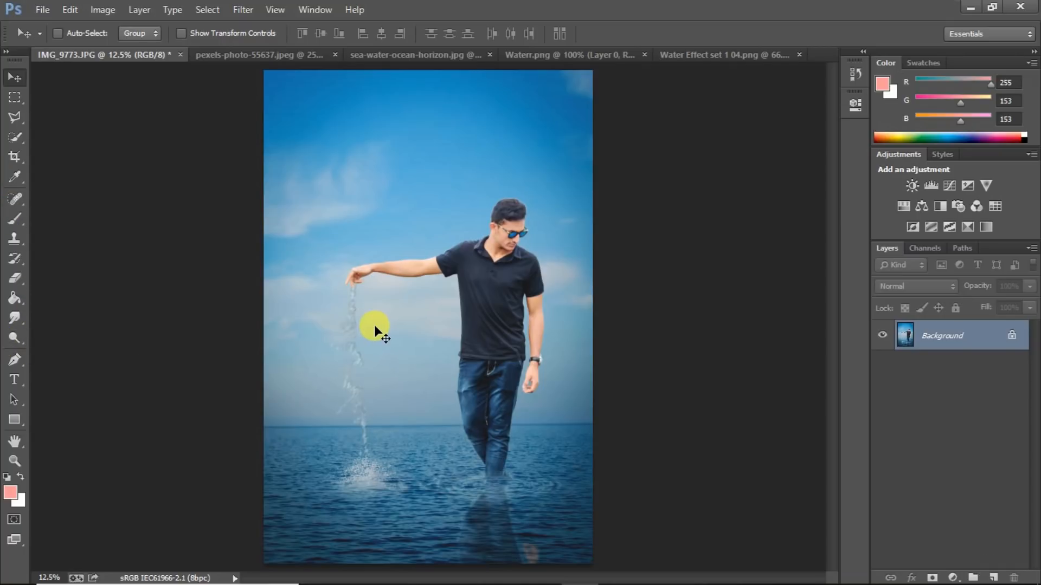
Step: Start saving the finished composite under Save As with JPEG as the file format
key(ctrl+shift+s)
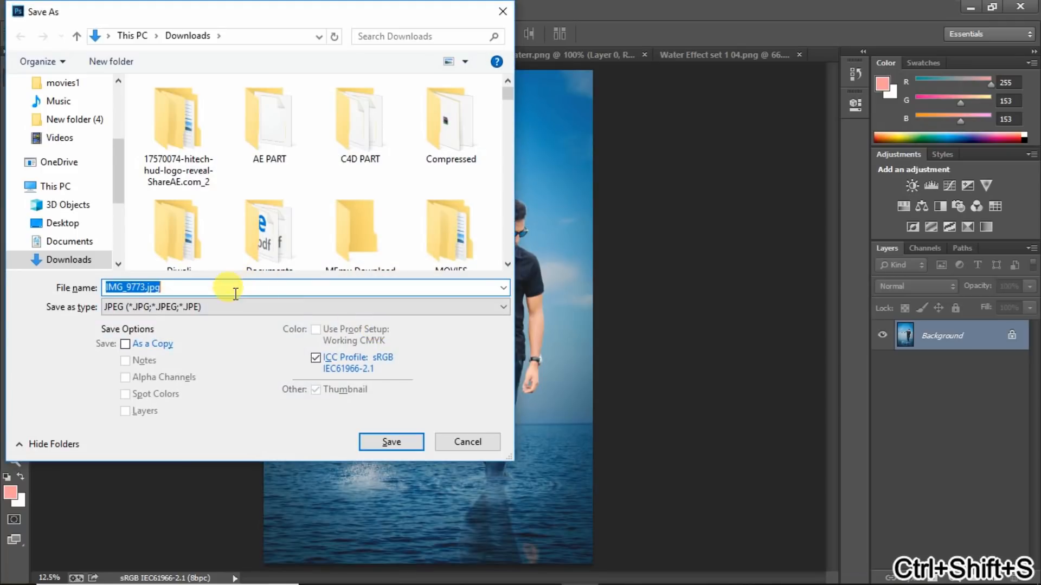
click(231, 305)
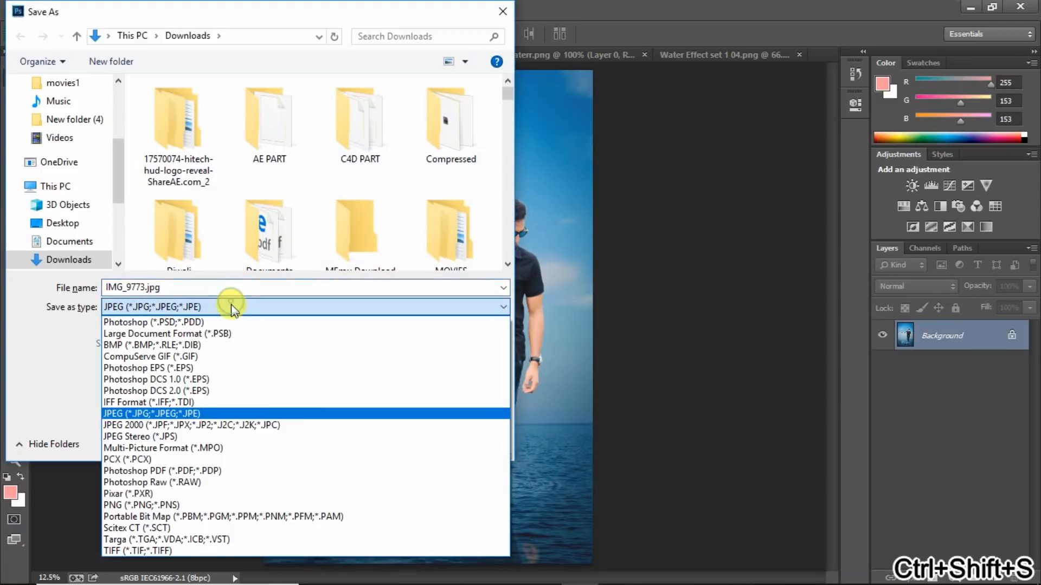
click(204, 413)
double_click(198, 288)
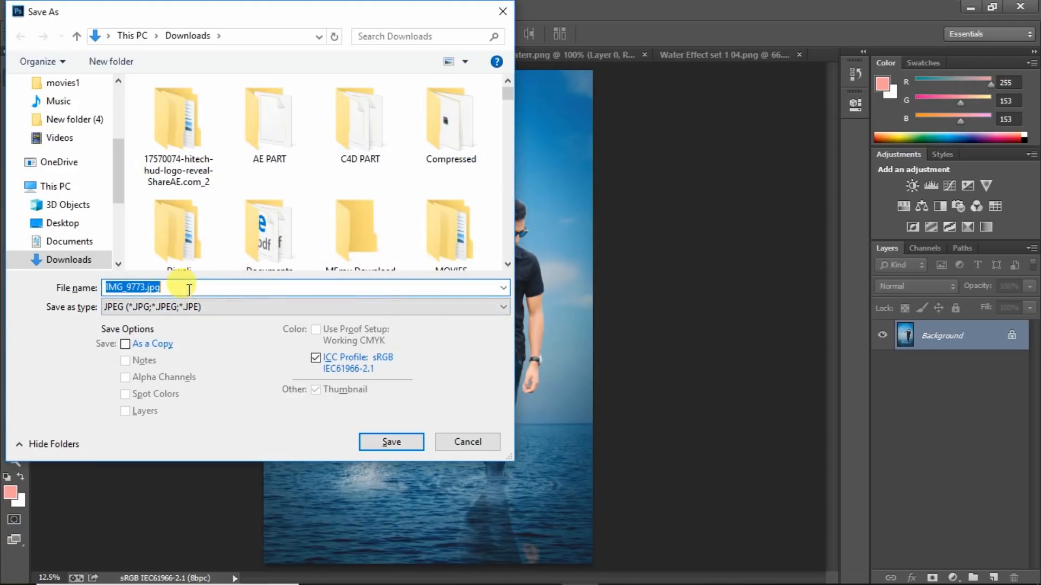
click(391, 445)
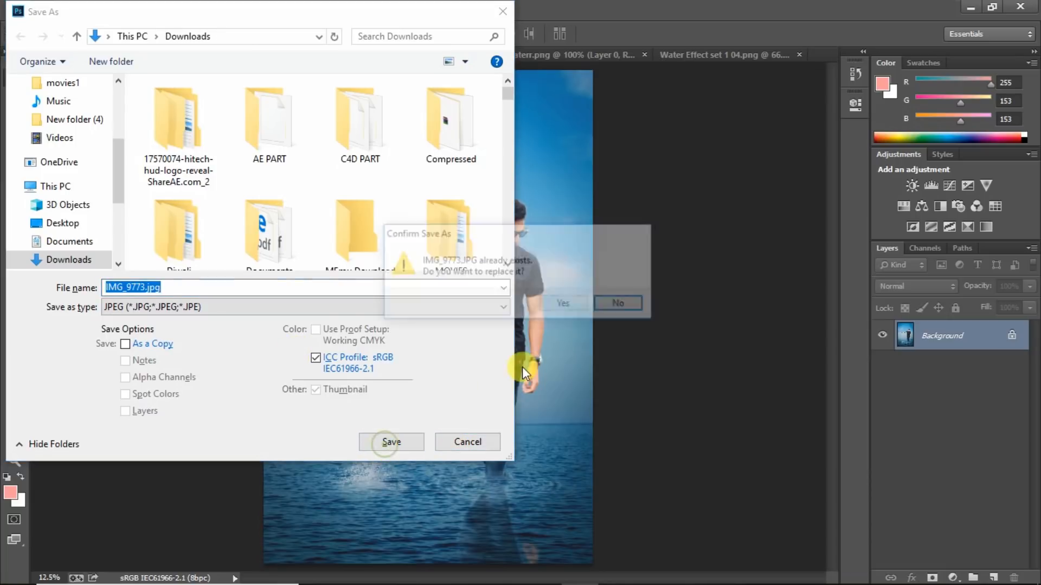
click(602, 305)
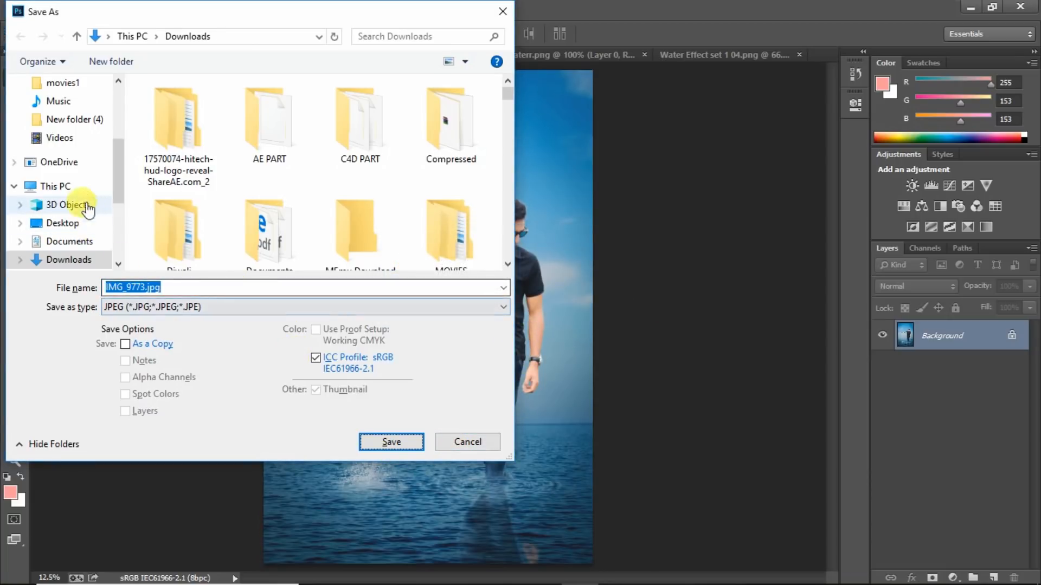
Step: Save the composite as IMG_9773.jpg in the Videos folder at Maximum quality 12 with the Baseline ("Standard") option
click(64, 138)
click(390, 442)
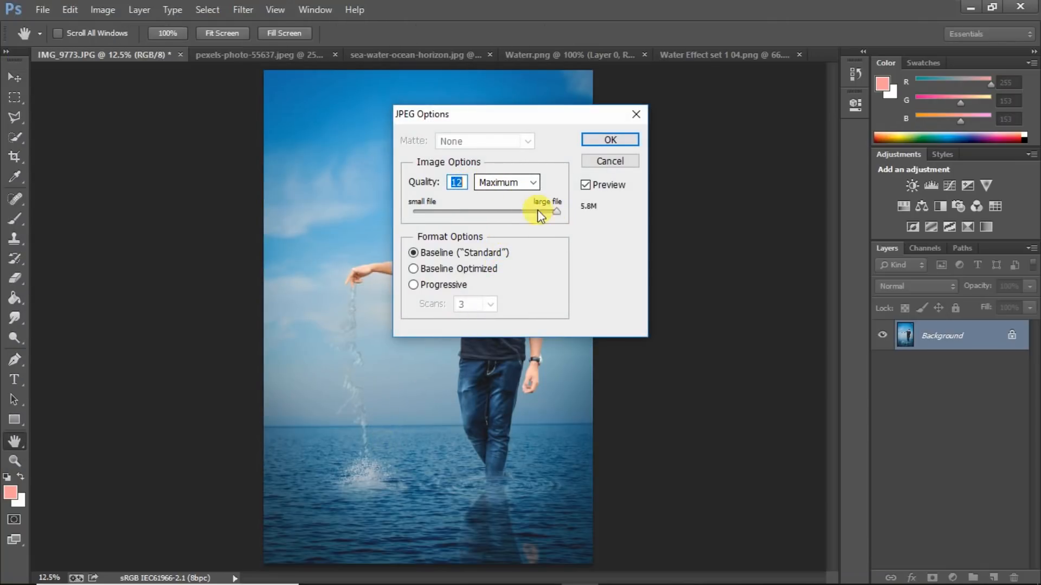
drag(558, 211, 585, 217)
click(610, 140)
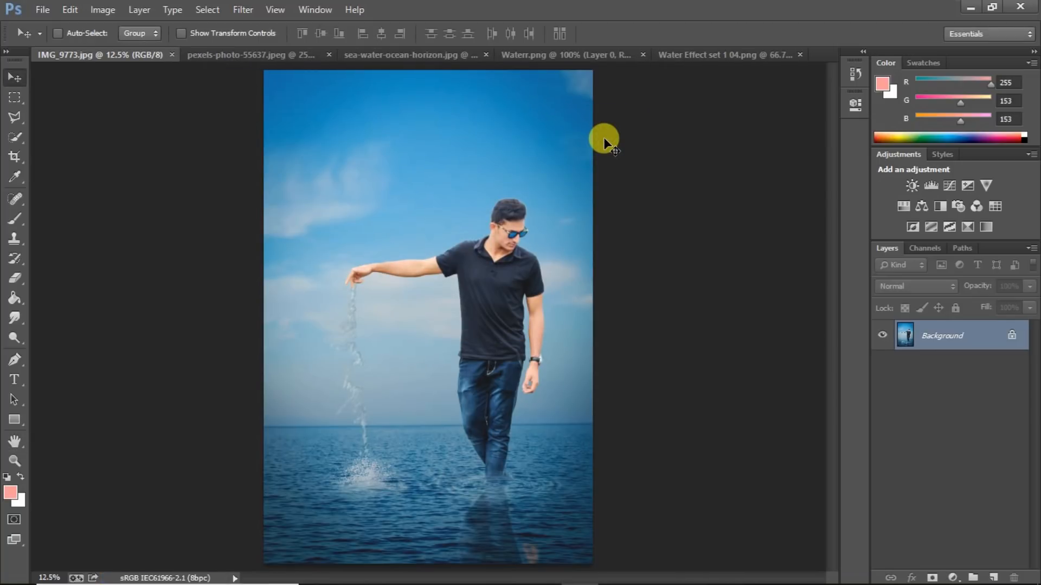